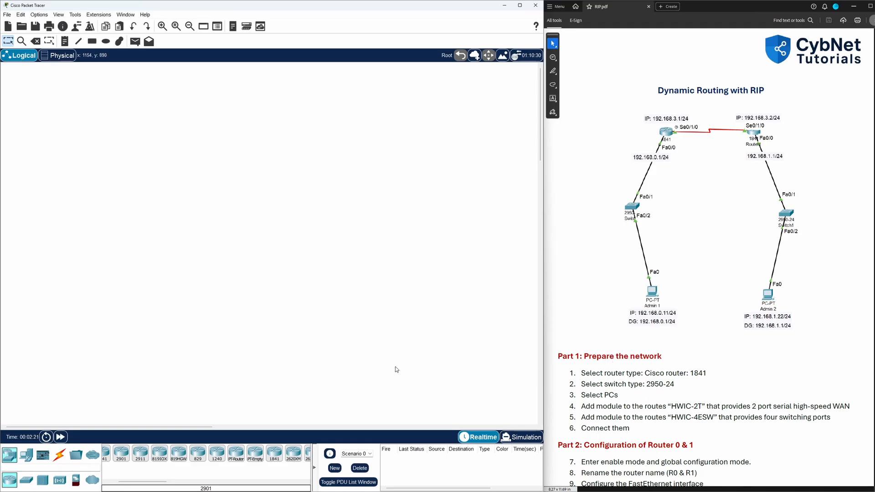
- Place two 1841 routers side by side near the upper part of the workspace
left_click(13, 454)
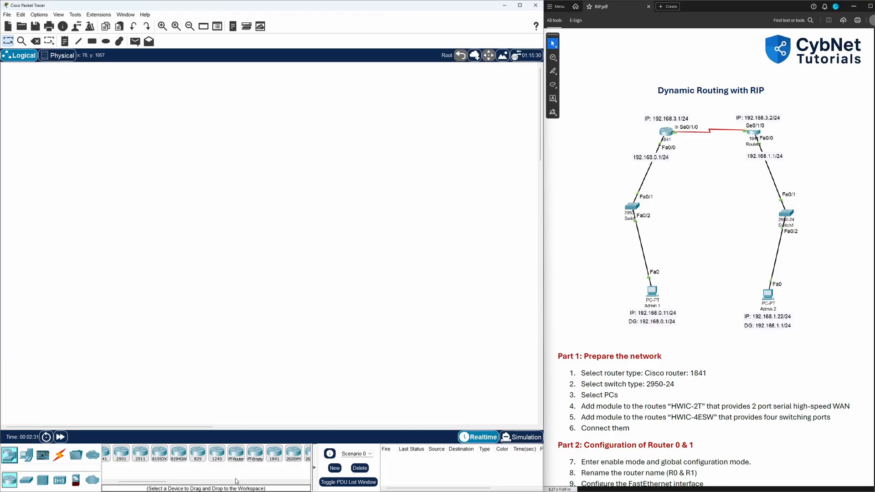
mouse_move(274, 454)
left_mouse_down()
mouse_move(173, 284)
mouse_move(124, 174)
left_mouse_up()
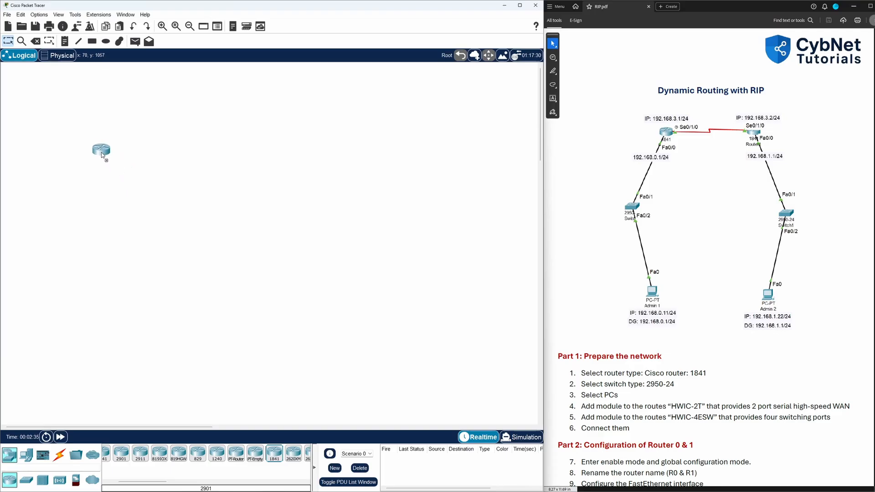
left_click_drag(95, 149, 93, 150)
mouse_move(279, 451)
left_mouse_down()
mouse_move(275, 457)
mouse_move(205, 212)
mouse_move(199, 164)
mouse_move(208, 152)
left_mouse_up()
left_click(227, 168)
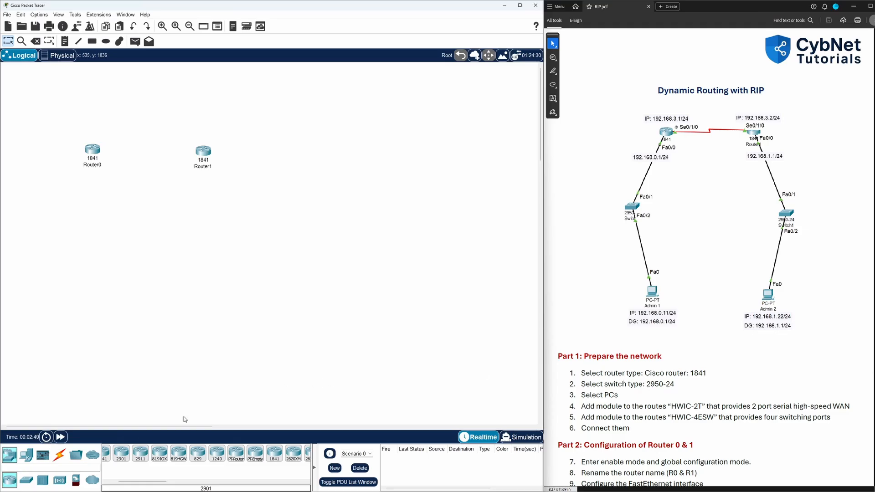
- Place two 2950-24 switches below the routers, one under each, and adjust their positions
left_click(26, 481)
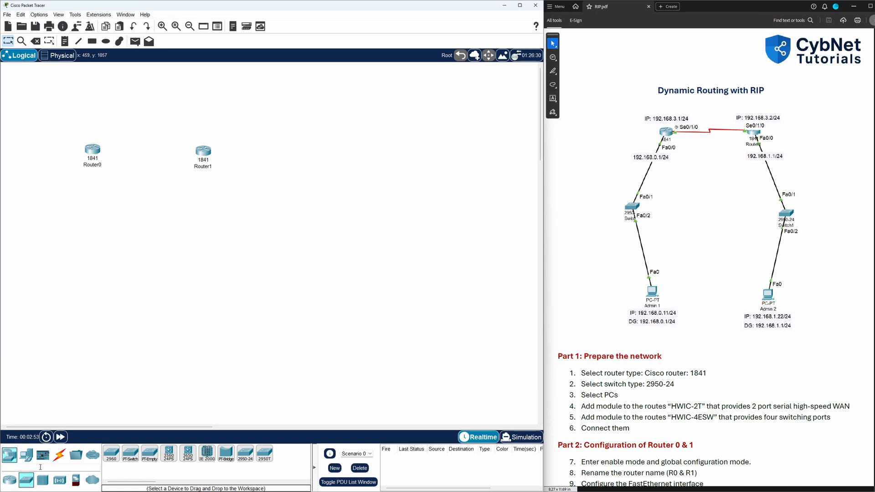
left_click(246, 458)
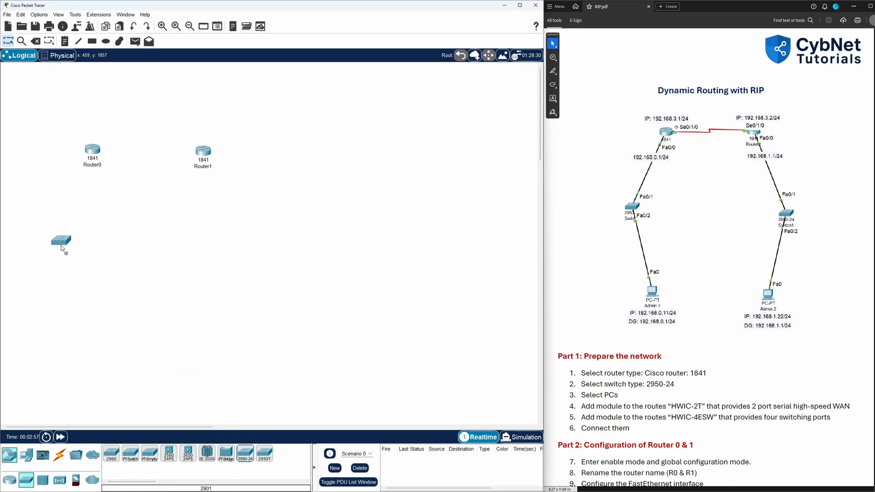
left_click(244, 452)
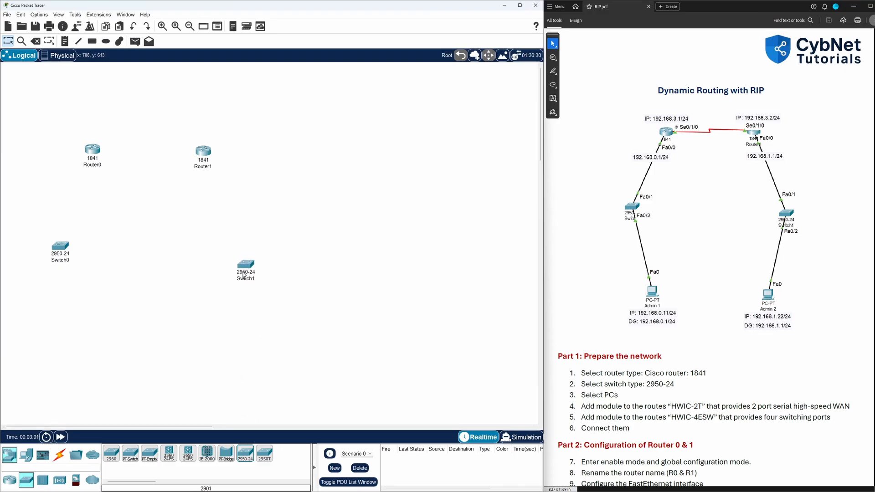
left_click(241, 253)
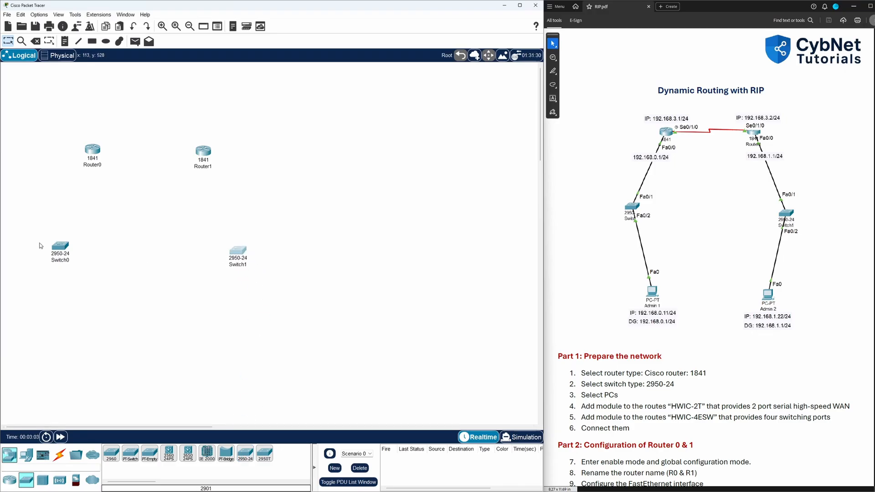
left_click_drag(61, 248, 59, 243)
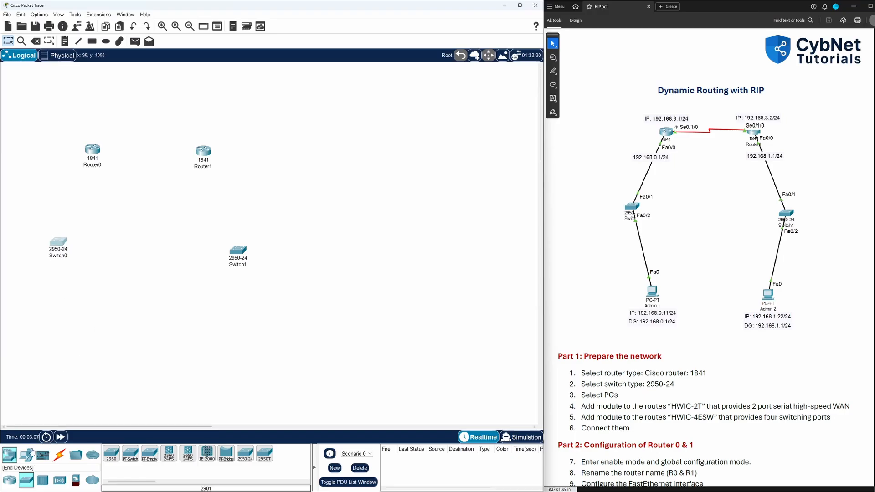
- Place two PCs below the switches, and nudge Switch1 and Router1 to tidy the layout
left_click(23, 456)
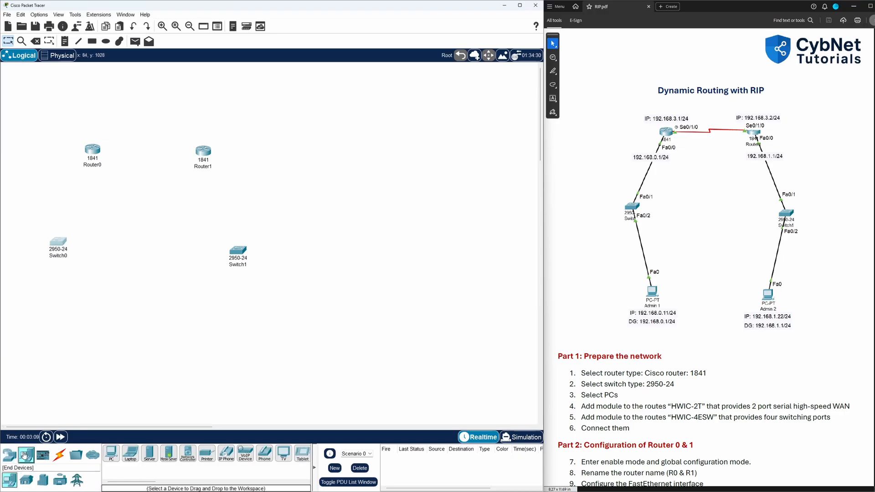
left_click_drag(111, 453, 92, 342)
left_click_drag(111, 453, 209, 348)
left_click_drag(239, 252, 236, 251)
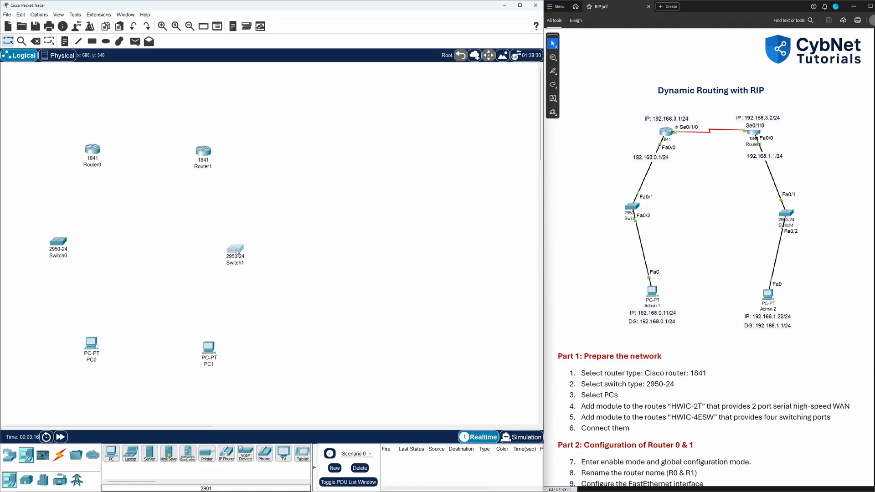
left_click_drag(203, 154, 198, 153)
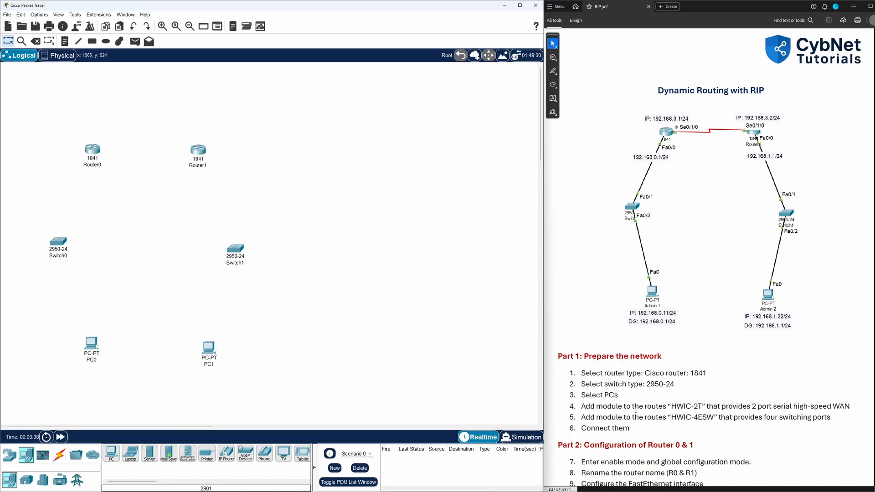
- Check the HWIC-2T module requirement in the lab instructions and inspect the module slots in Router0's physical device view
left_click_drag(669, 406, 702, 406)
left_click(693, 392)
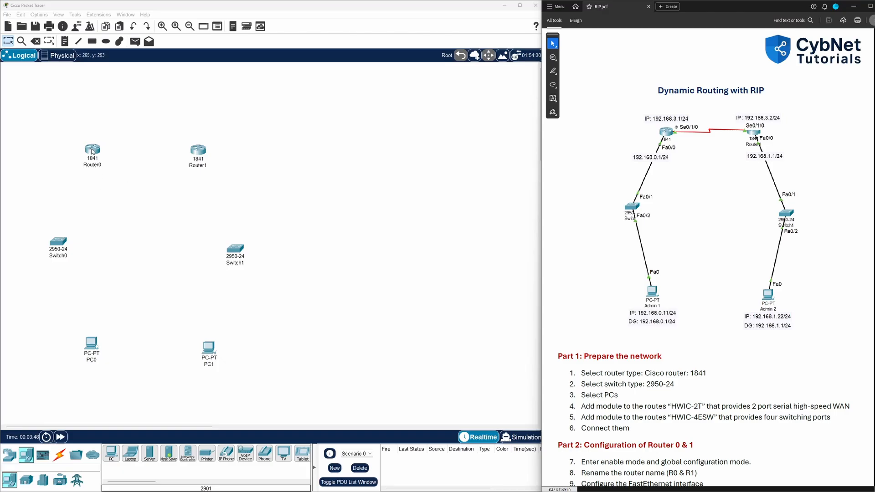
left_click(127, 130)
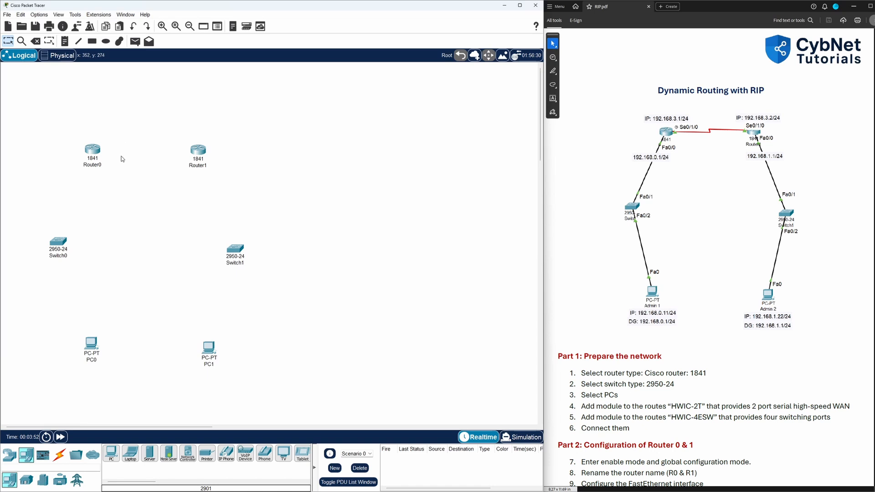
mouse_move(89, 150)
mouse_move(196, 150)
left_click(92, 149)
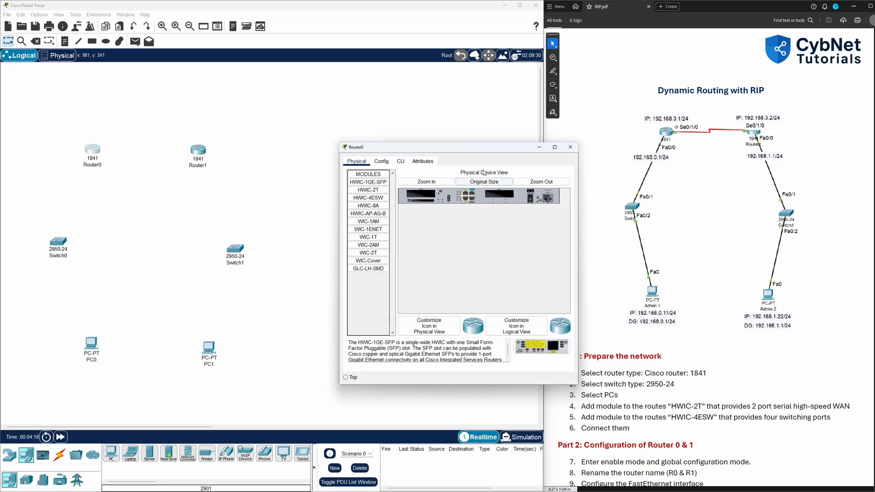
left_click_drag(488, 148, 444, 134)
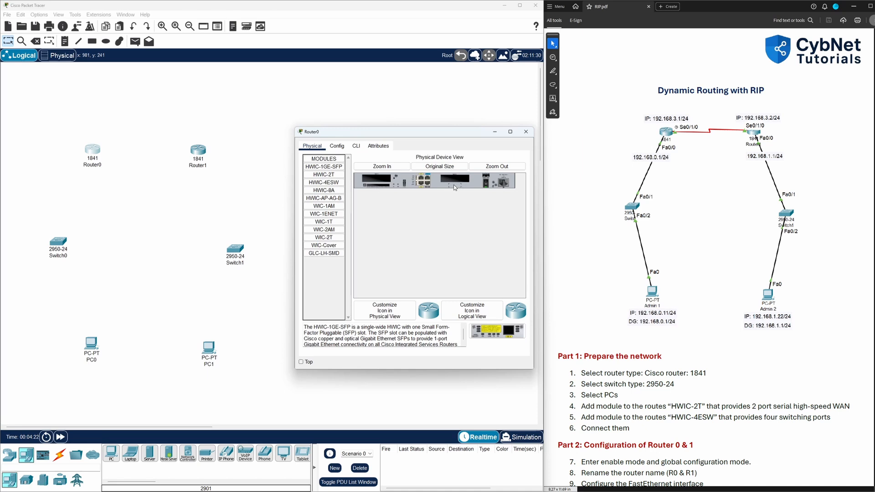
left_click(381, 166)
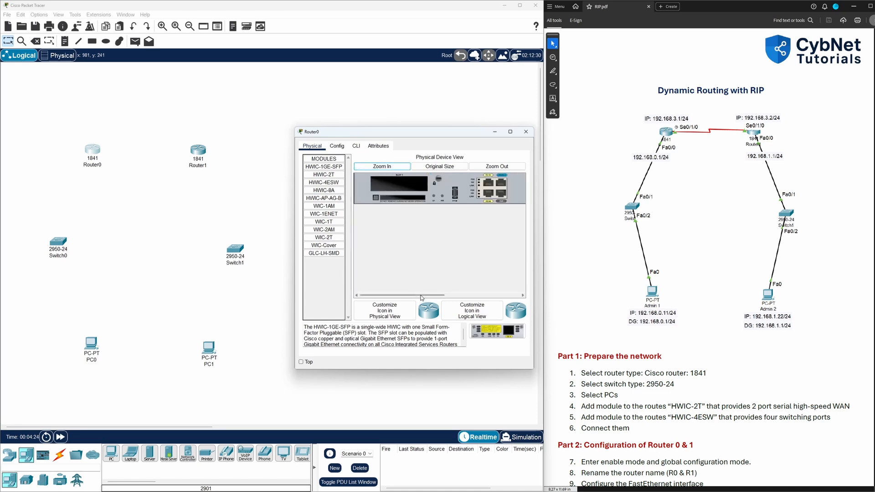
mouse_move(421, 298)
left_mouse_down()
mouse_move(482, 294)
mouse_move(414, 292)
left_mouse_up()
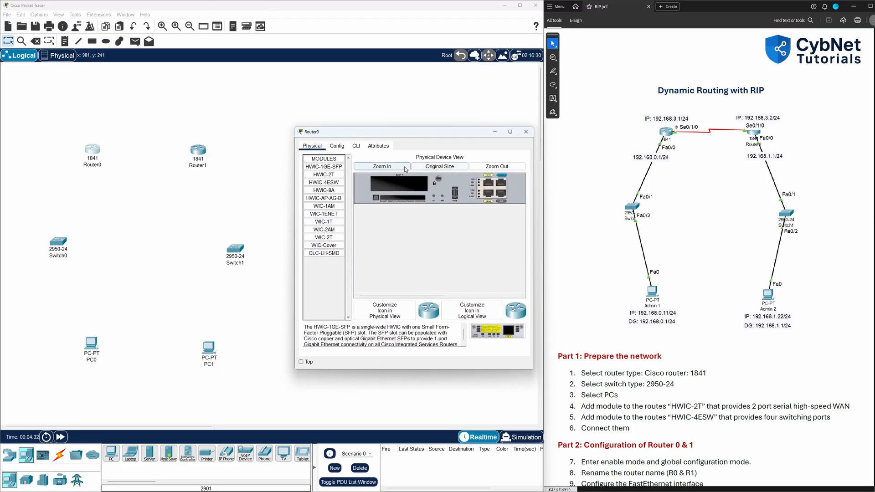
left_click(488, 168)
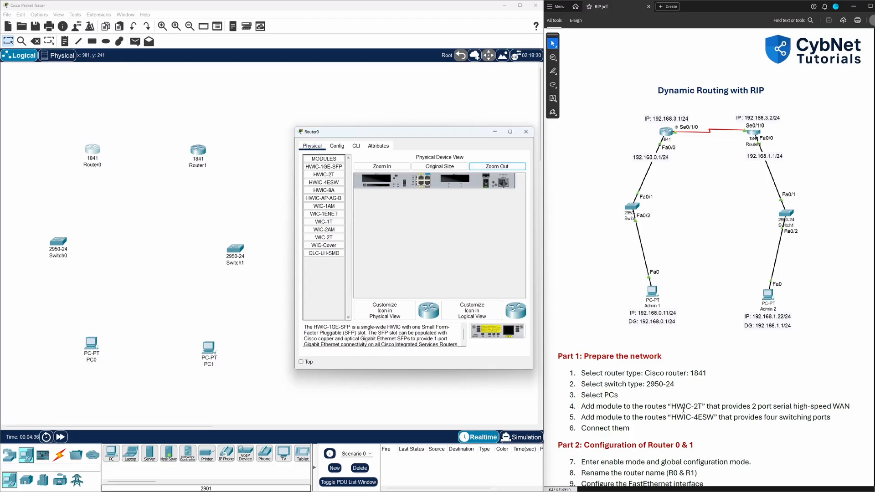
- Try to add the HWIC-2T module to Router0's SLOT 1 while the router is powered on
left_click(327, 176)
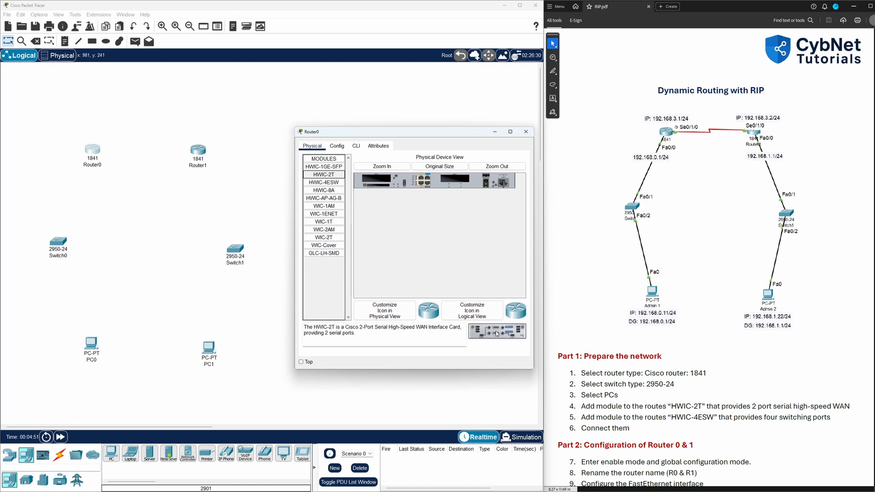
left_click_drag(497, 333, 377, 180)
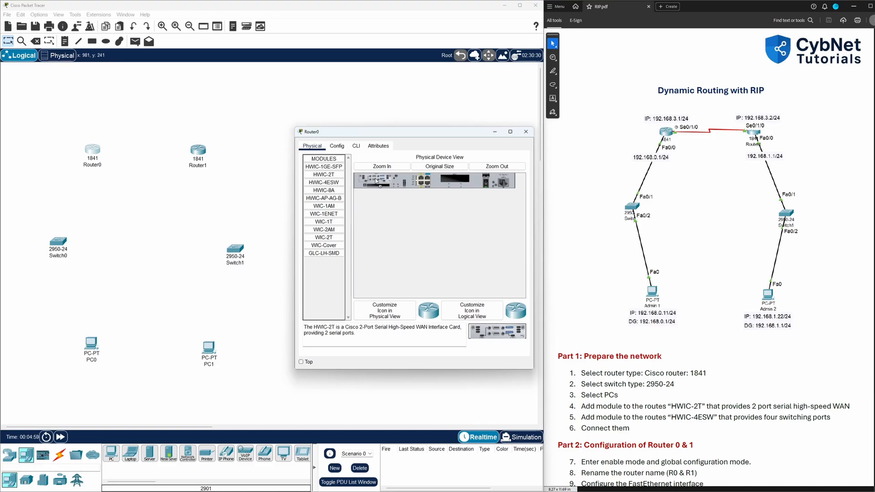
left_click_drag(377, 181, 376, 181)
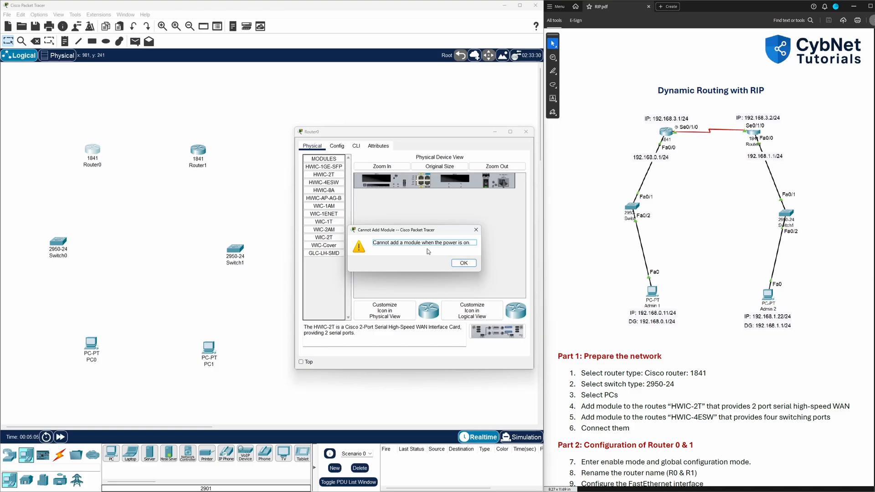
left_click(463, 263)
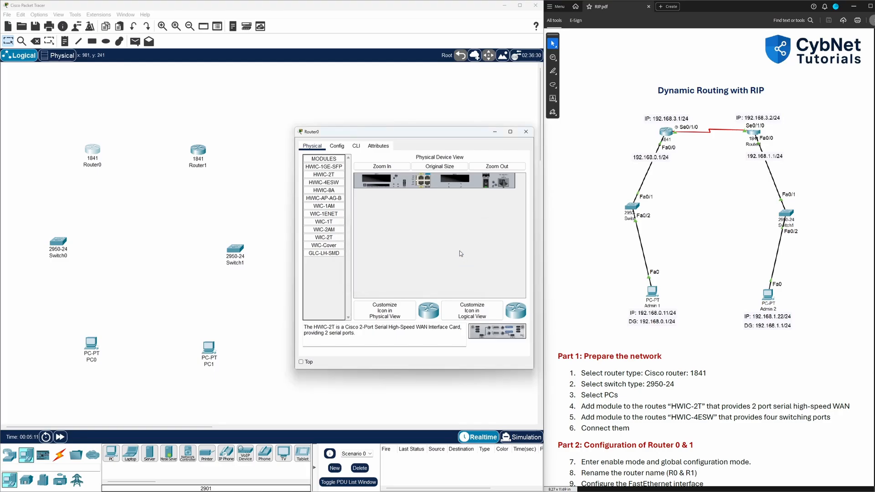
- Power off Router0 and install the HWIC-2T module in its empty SLOT 1
left_click(382, 166)
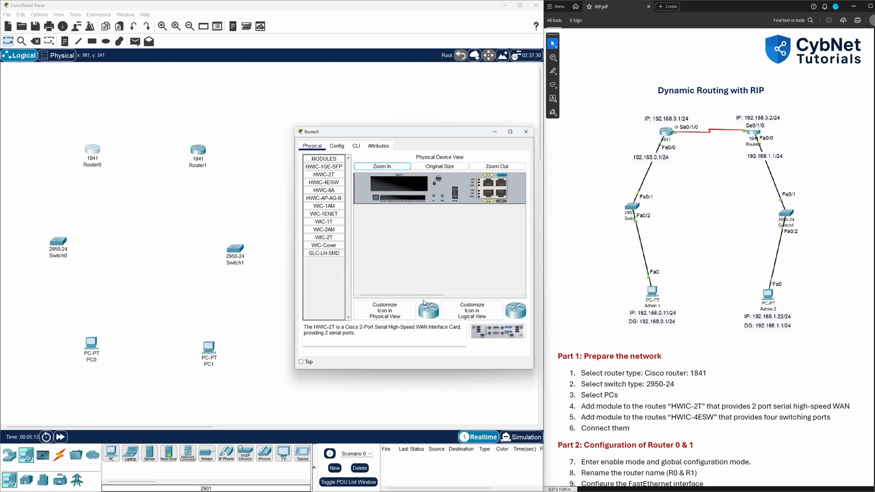
left_click_drag(426, 295, 504, 295)
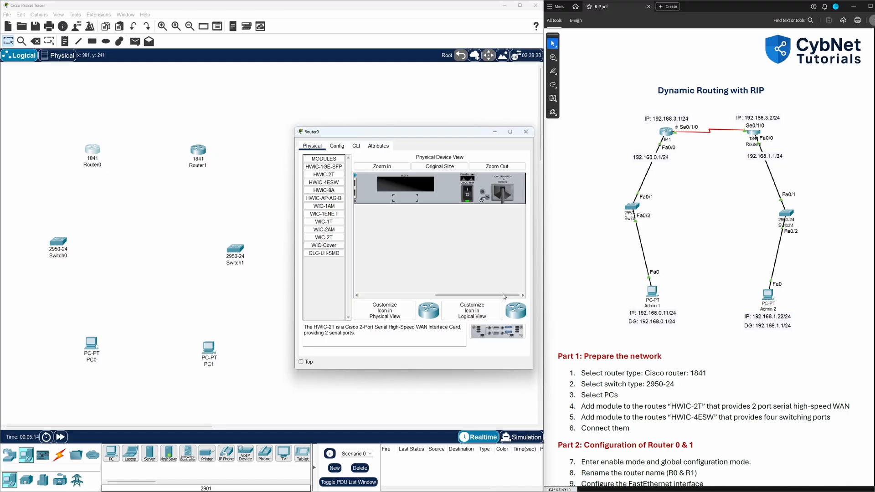
left_click(468, 196)
left_click_drag(444, 297, 415, 296)
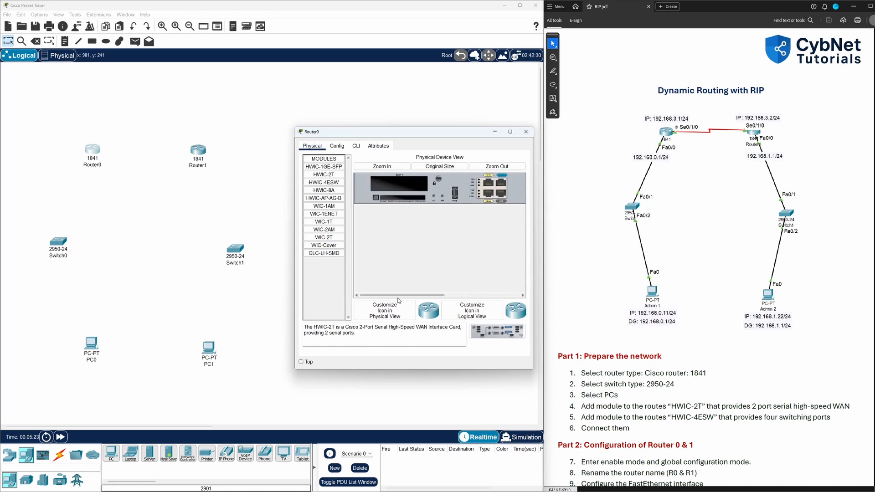
left_click_drag(496, 332, 400, 186)
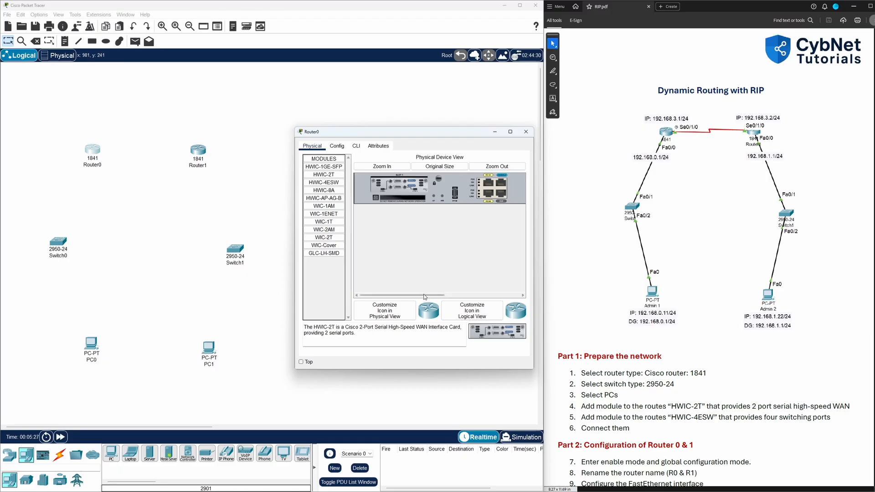
- Install the HWIC-4ESW module in Router0's remaining empty slot and close the router's window
left_click_drag(424, 295, 500, 296)
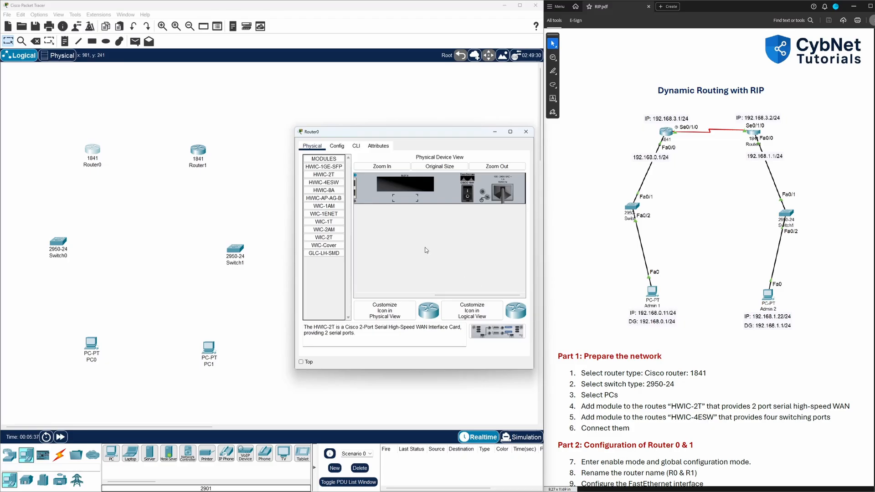
left_click(332, 183)
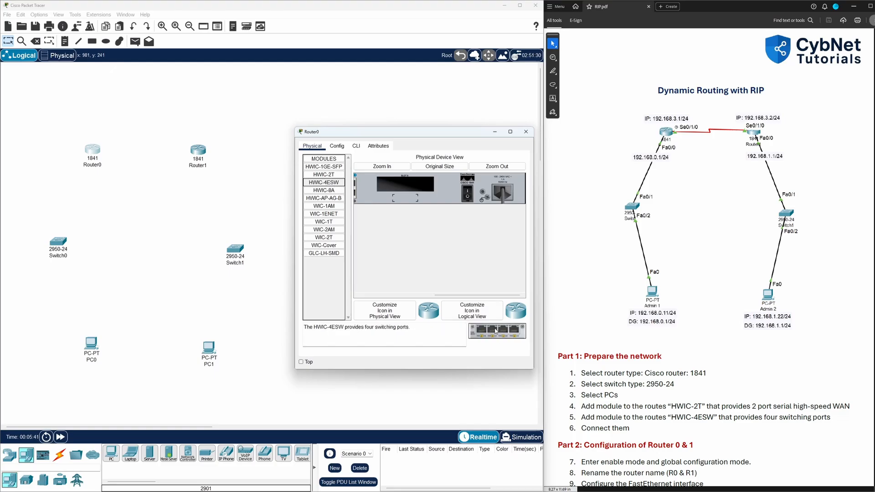
left_click_drag(495, 331, 407, 187)
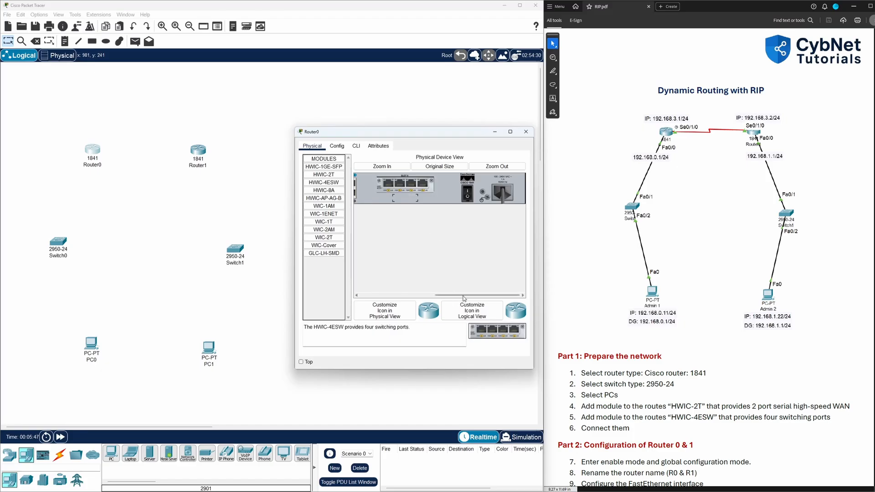
left_click_drag(464, 295, 415, 295)
left_click(496, 166)
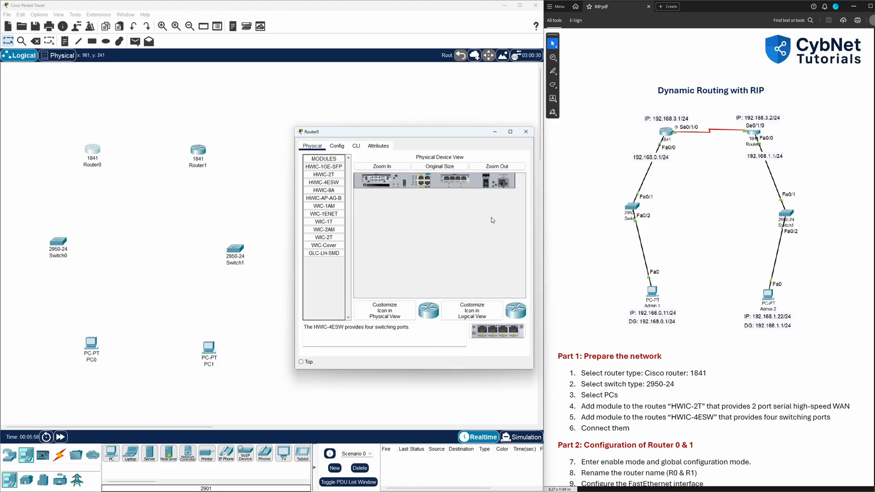
left_click(526, 131)
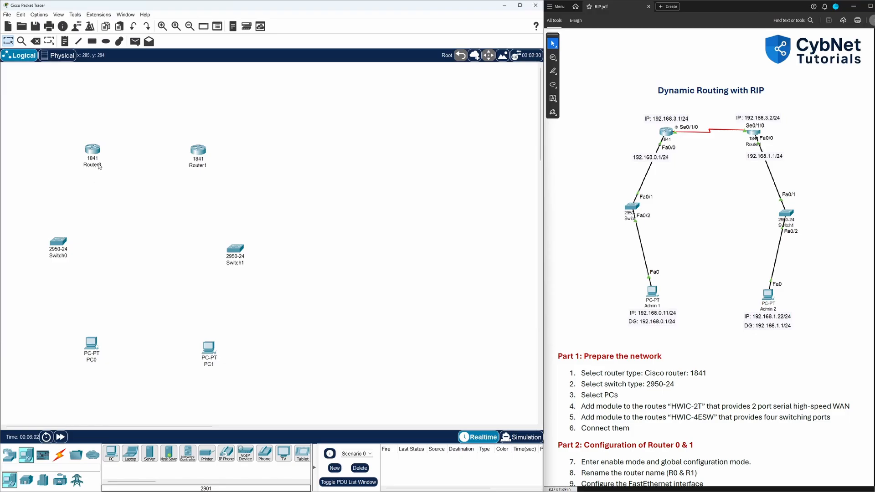
- Review the interface list in Router0's configuration, including the FastEthernet and Serial ports, and close its window
mouse_move(93, 152)
left_click(93, 150)
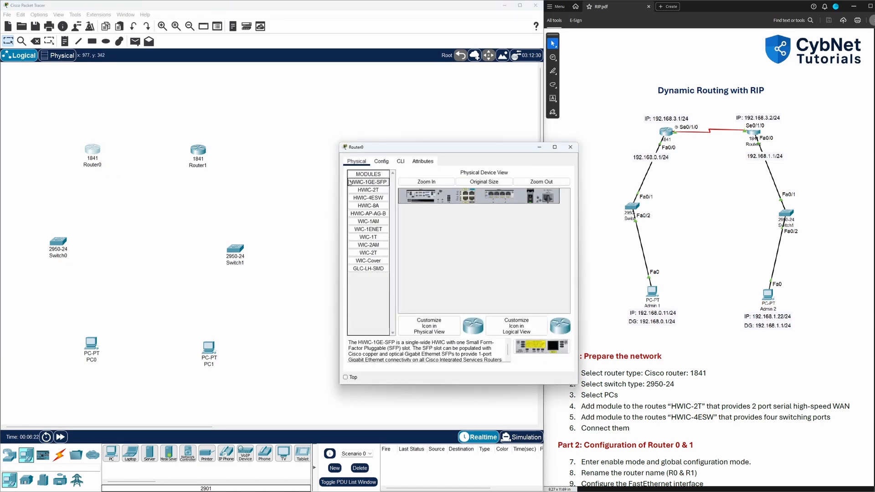
left_click(382, 163)
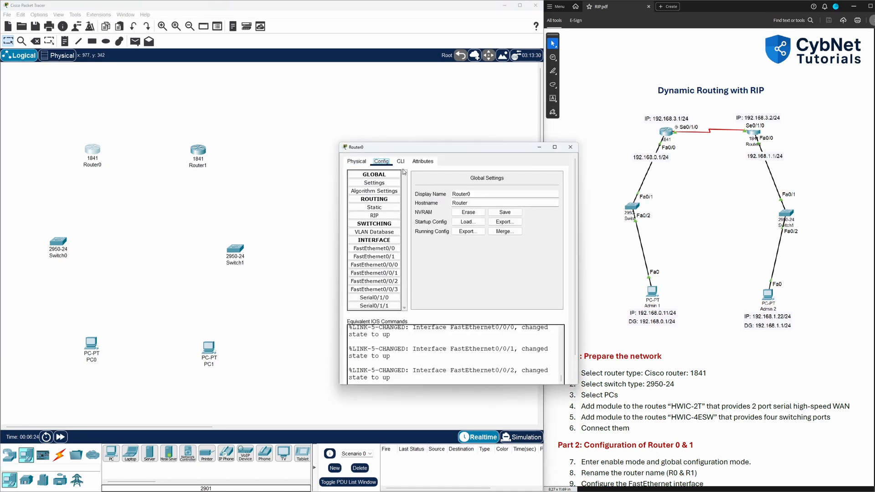
scroll(409, 281, "down", 1)
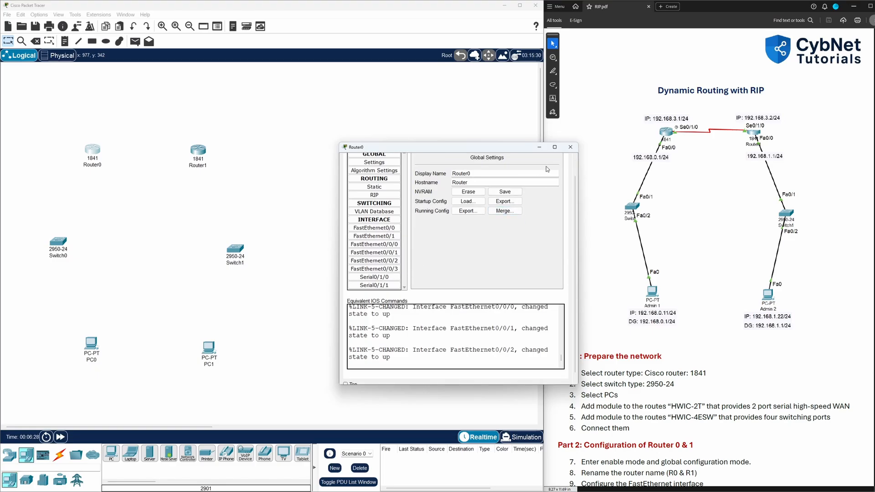
left_click(570, 147)
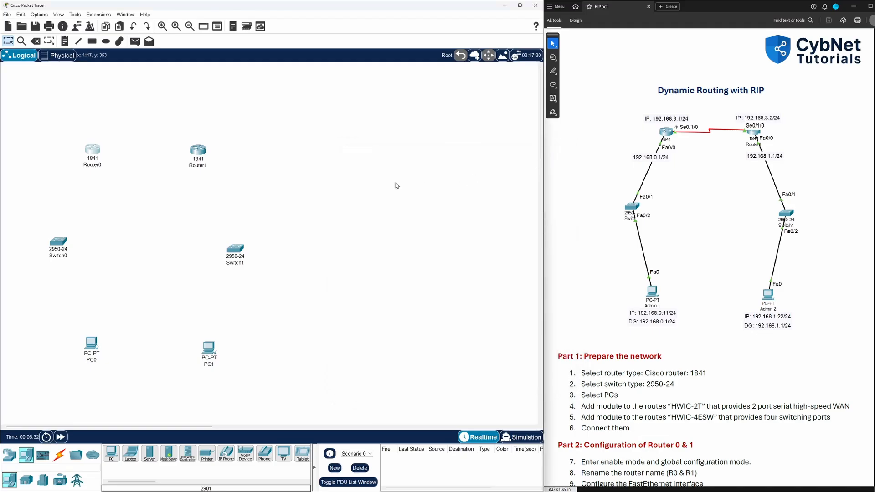
- Check Router1's interface list, then power the router off and install the HWIC-2T module in its SLOT 1
left_click(199, 150)
left_click_drag(361, 152, 313, 142)
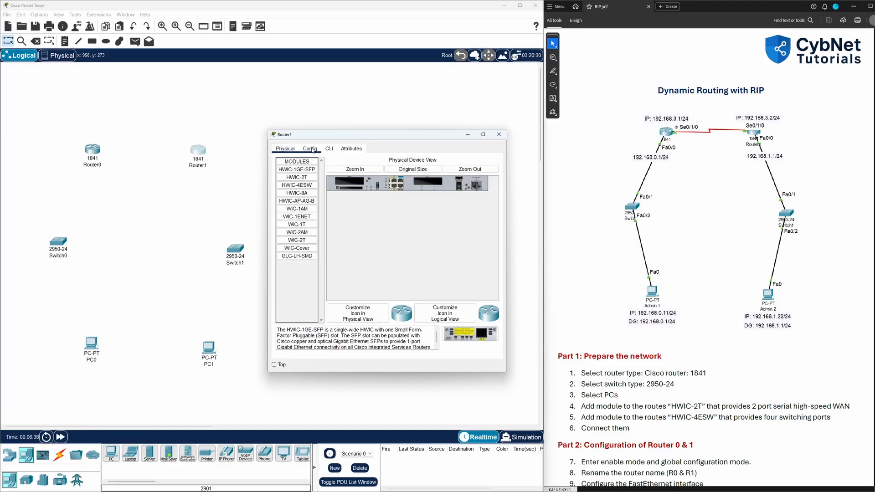
left_click(313, 150)
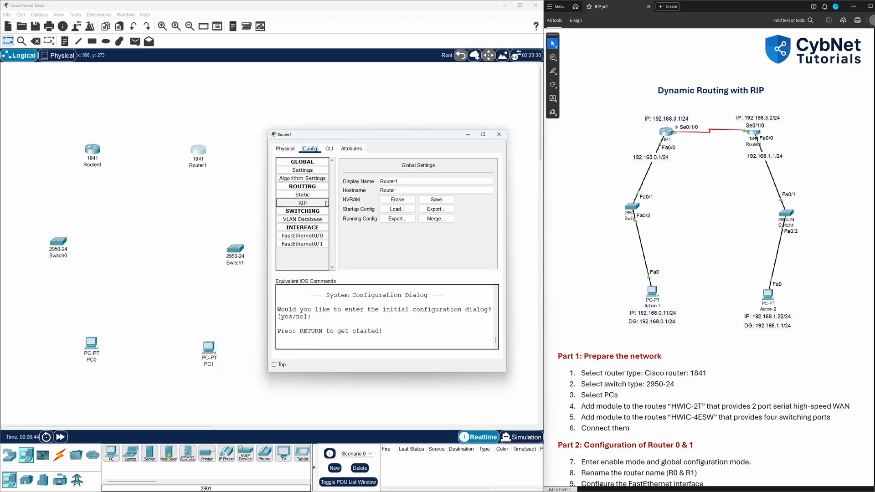
left_click(297, 149)
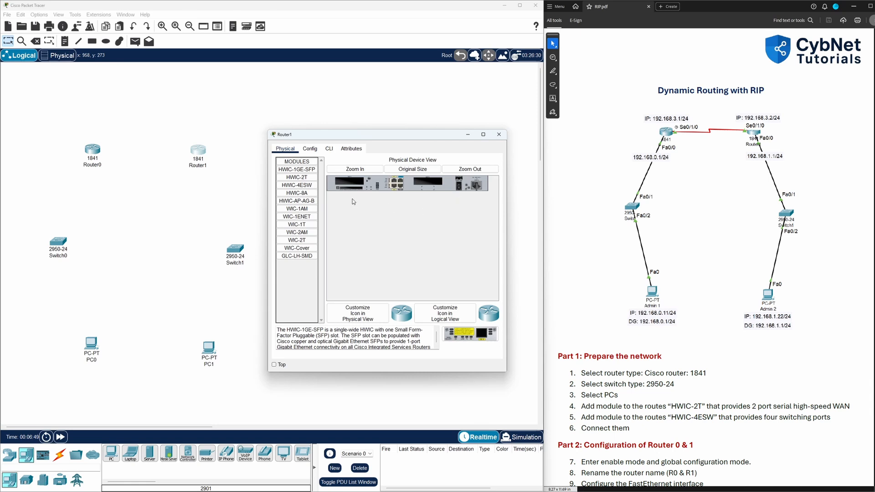
left_click_drag(305, 178, 350, 184)
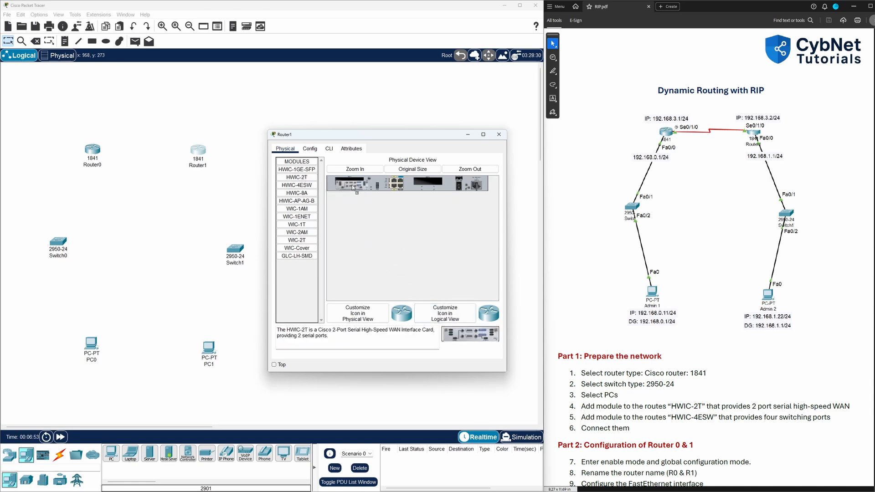
- Install the HWIC-4ESW module in Router1's remaining empty slot and power the router back on, closing its window
left_click(301, 189)
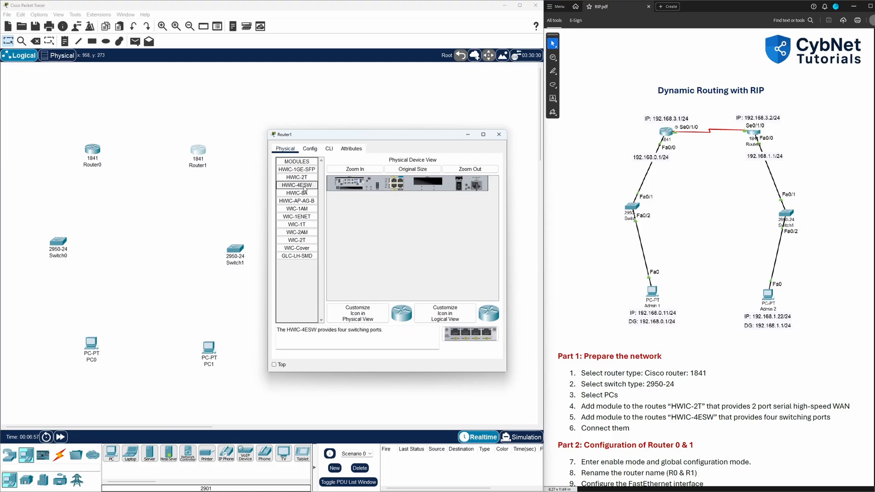
left_click_drag(473, 341, 430, 184)
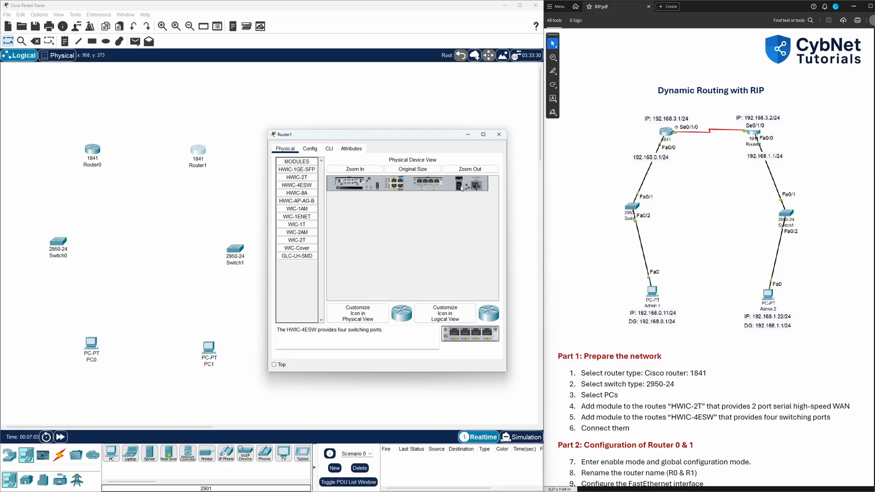
left_click(310, 148)
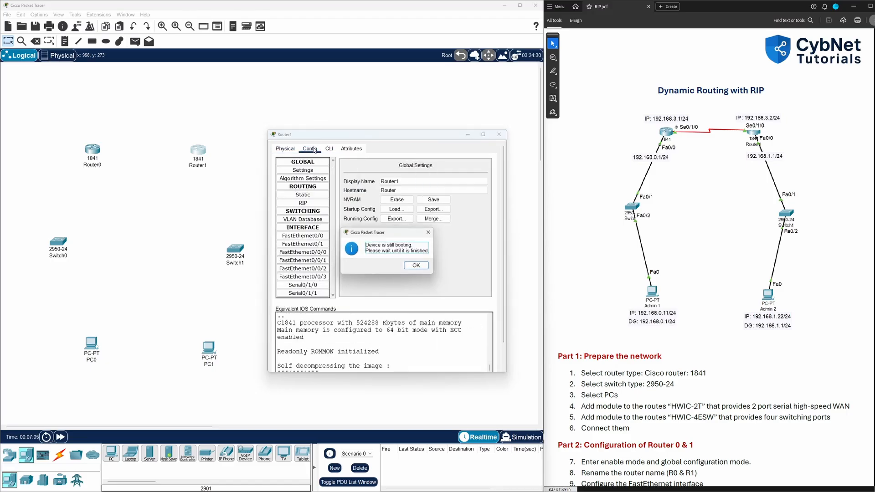
left_click(417, 265)
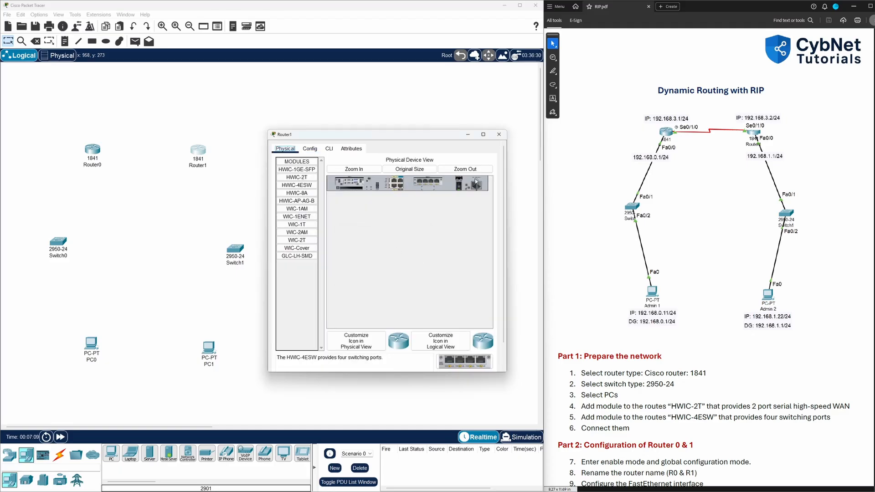
left_click(499, 135)
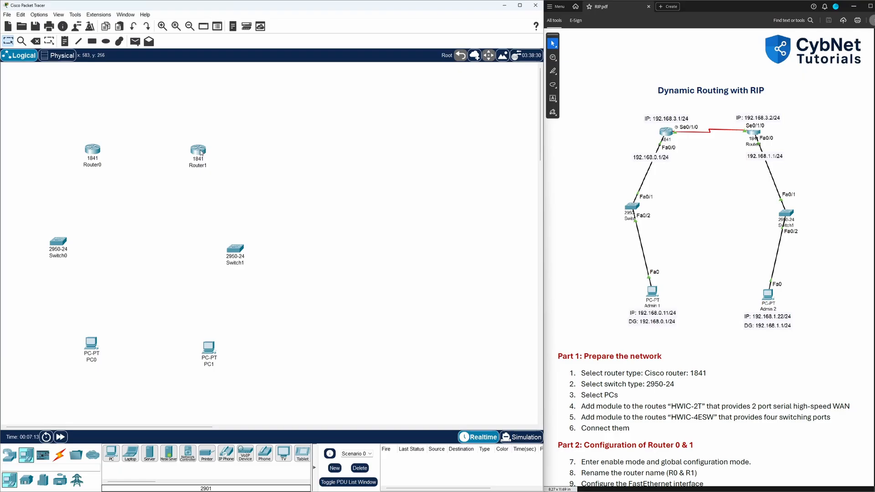
- Connect Router0's Serial0/1/0 to Router1's Serial0/1/0 with a Serial DCE cable, starting from Router0
mouse_move(200, 153)
scroll(666, 388, "down", 1)
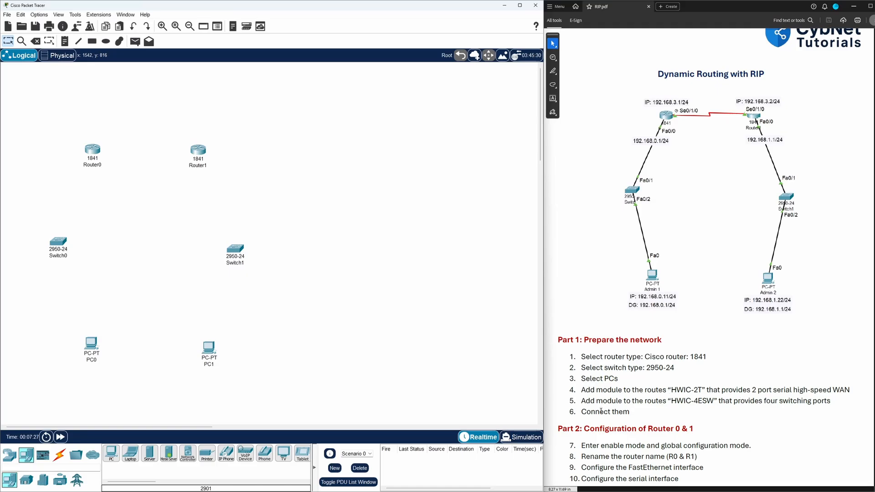
left_click(60, 454)
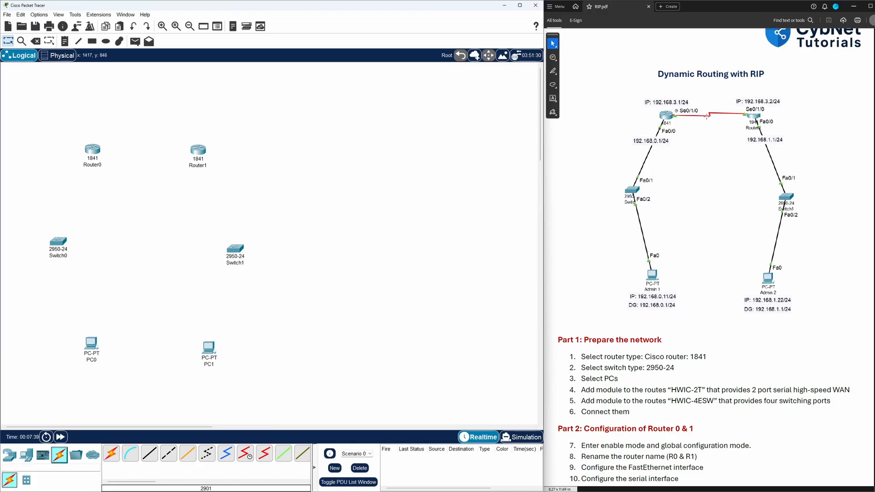
left_click(245, 452)
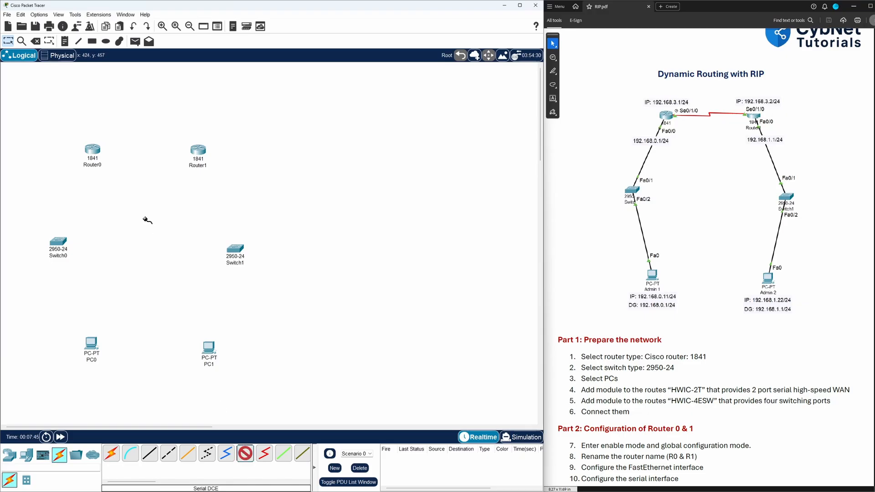
left_click(94, 149)
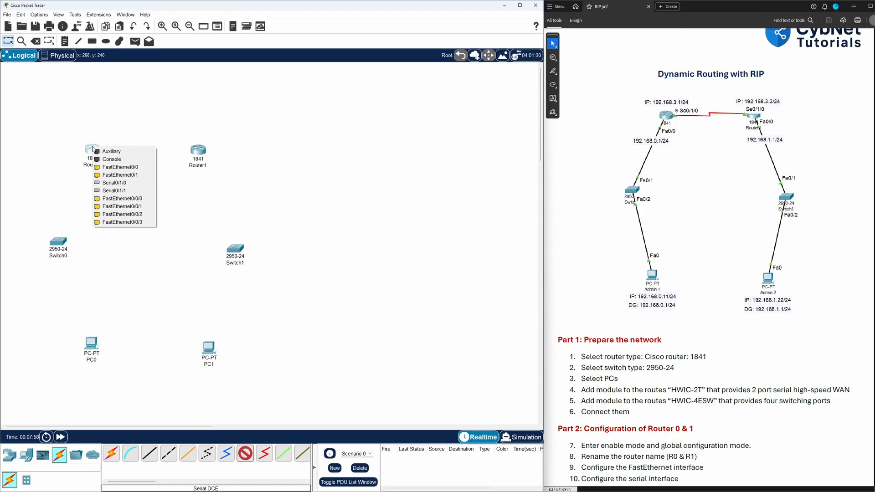
left_click(137, 184)
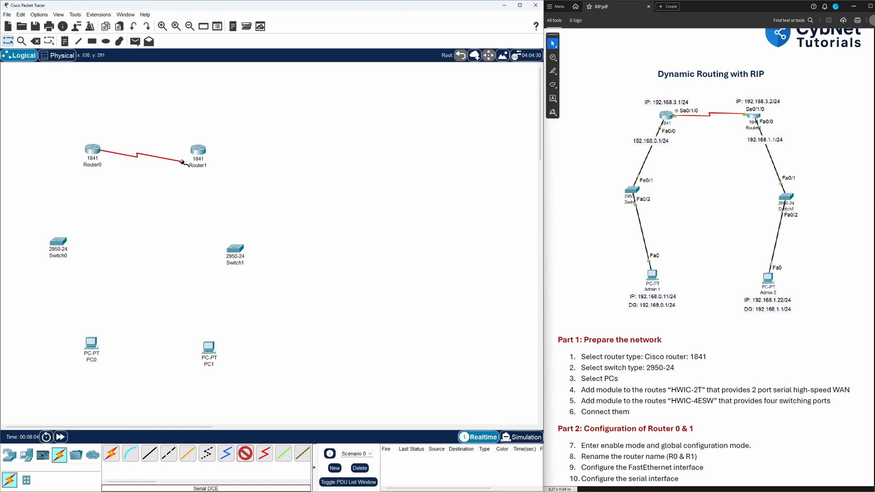
left_click(198, 151)
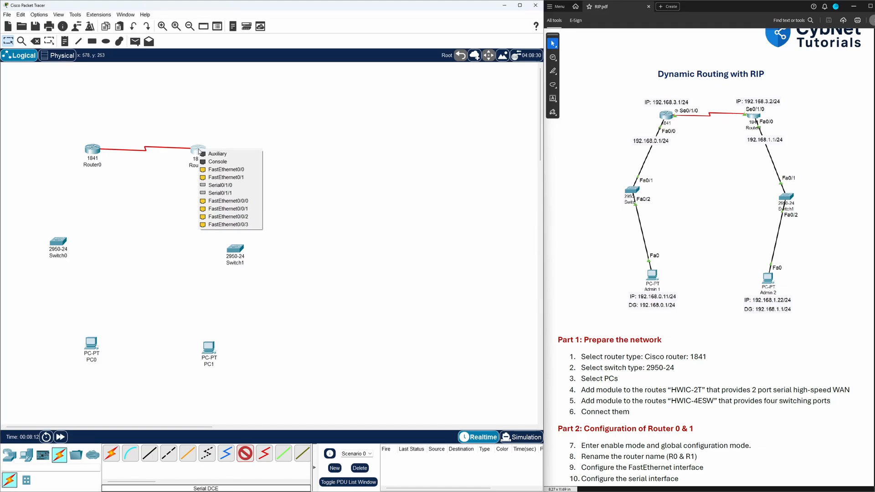
left_click(239, 188)
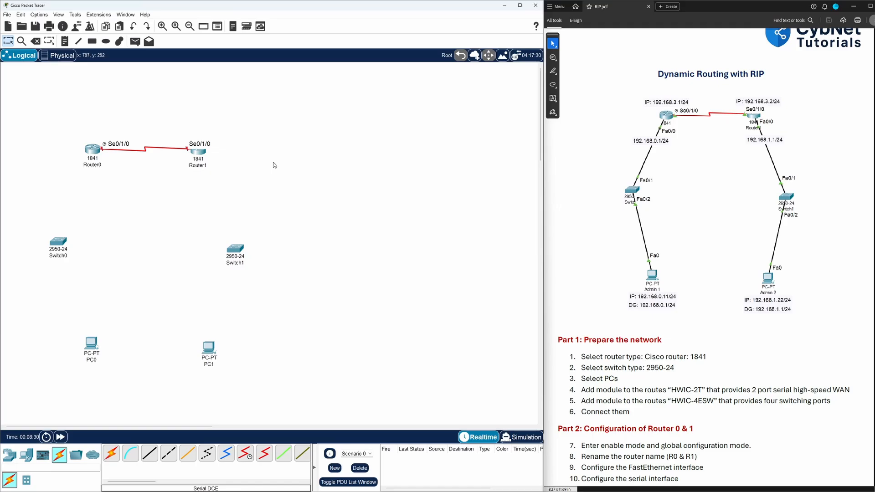
- Connect Router0's FastEthernet0/0 to Switch0's FastEthernet0/1 with a Copper Straight-Through cable
left_click(150, 453)
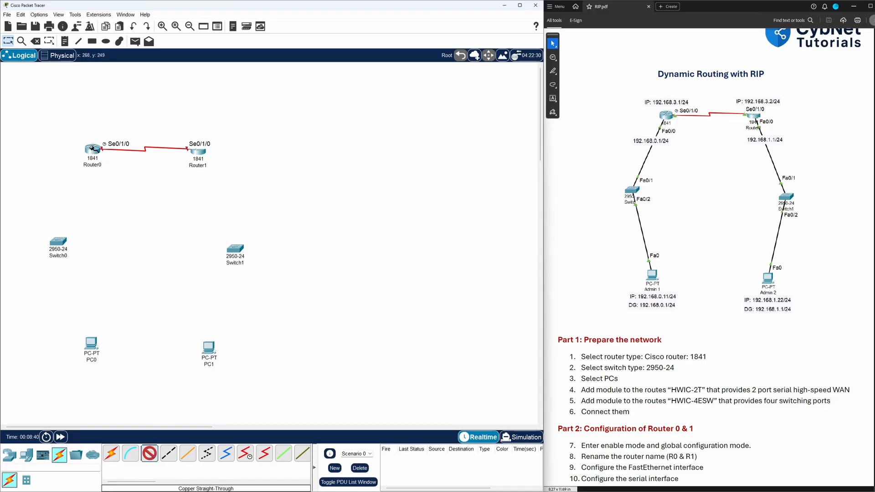
left_click(92, 149)
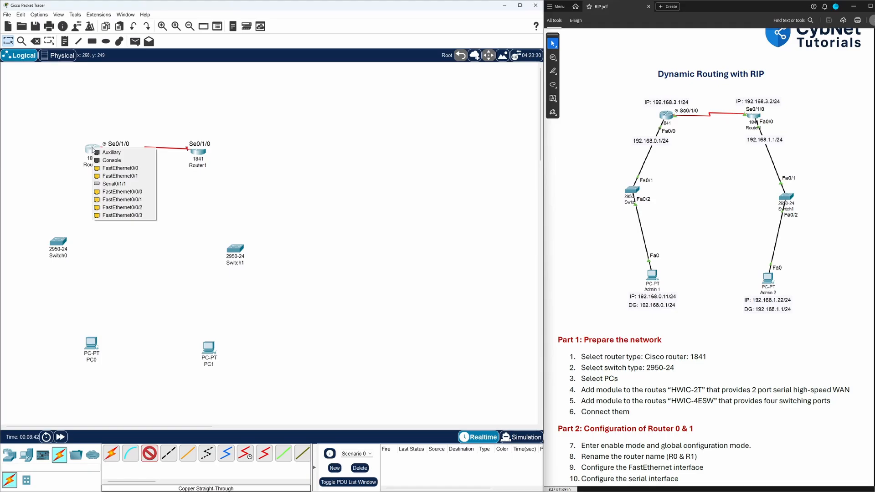
left_click(113, 168)
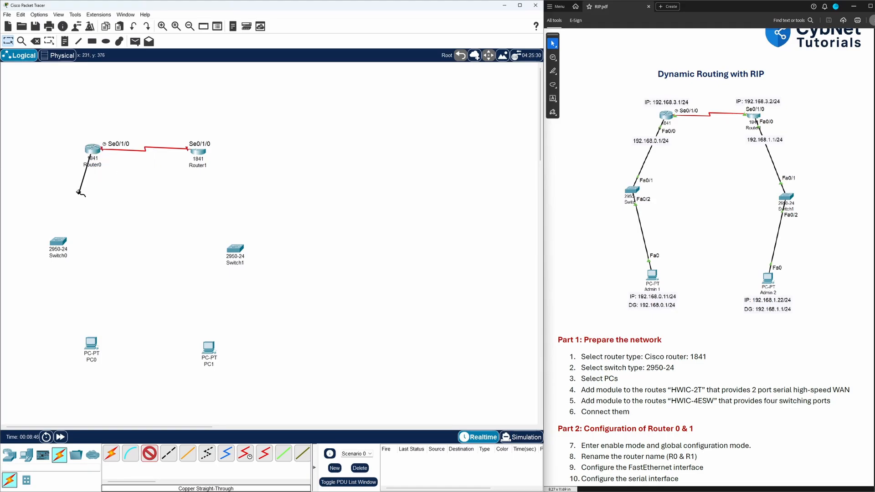
left_click(58, 240)
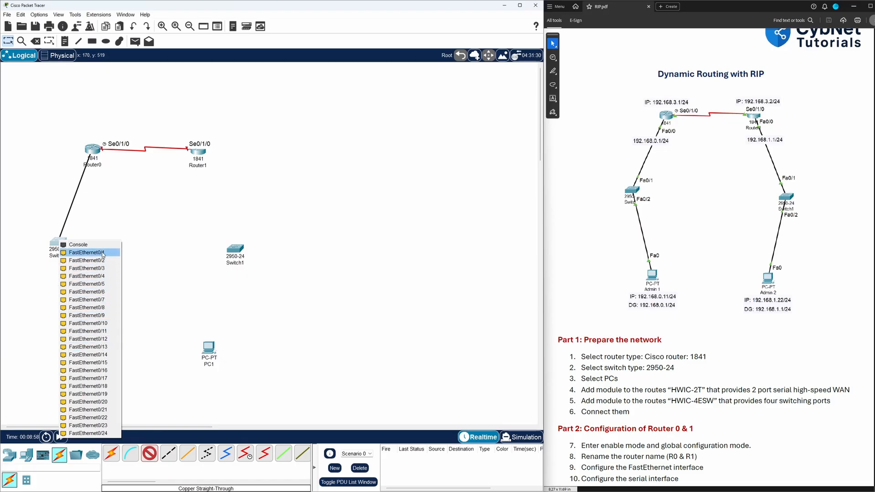
left_click(86, 253)
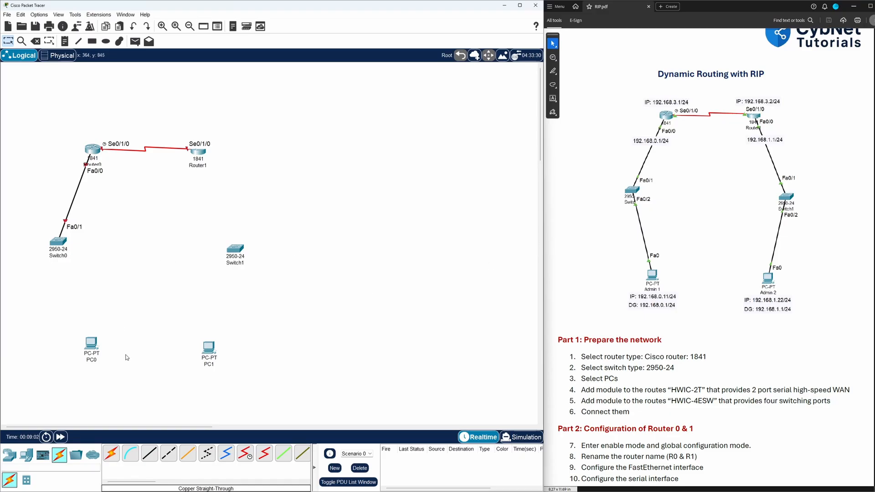
- Connect Switch0's FastEthernet0/2 to PC0's FastEthernet0 with a Copper Straight-Through cable
left_click(150, 455)
left_click(59, 242)
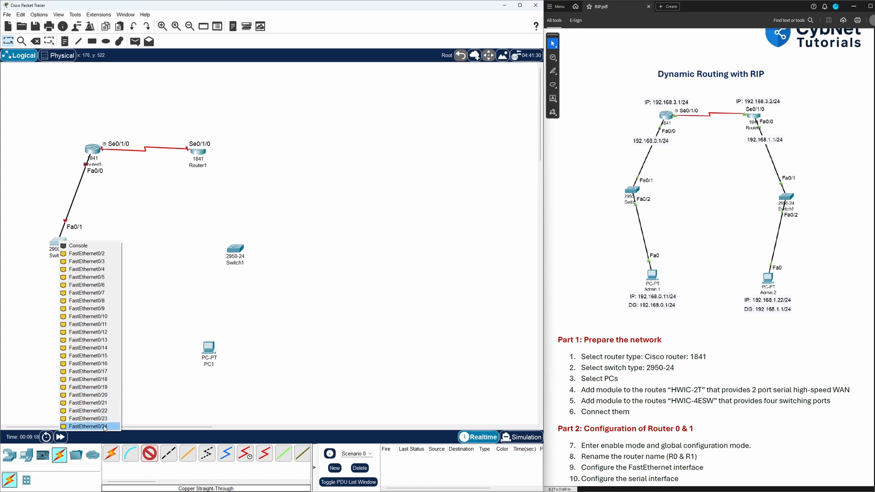
left_click(100, 253)
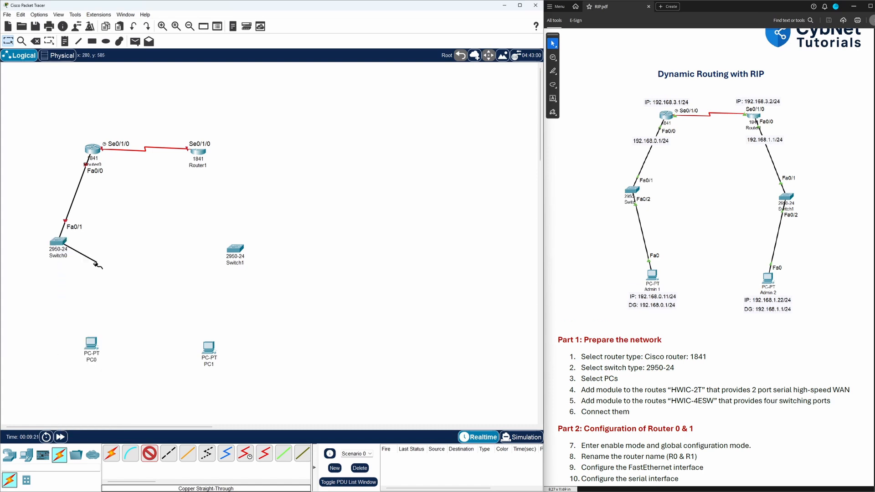
left_click(94, 342)
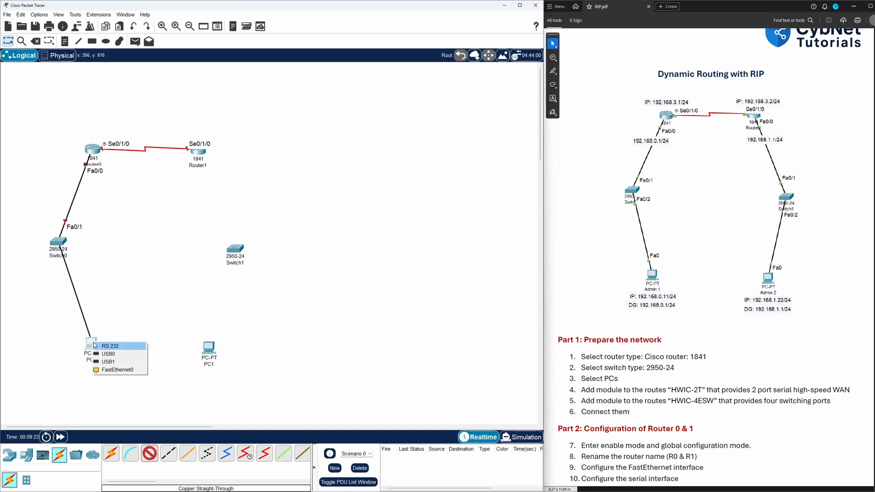
left_click(117, 370)
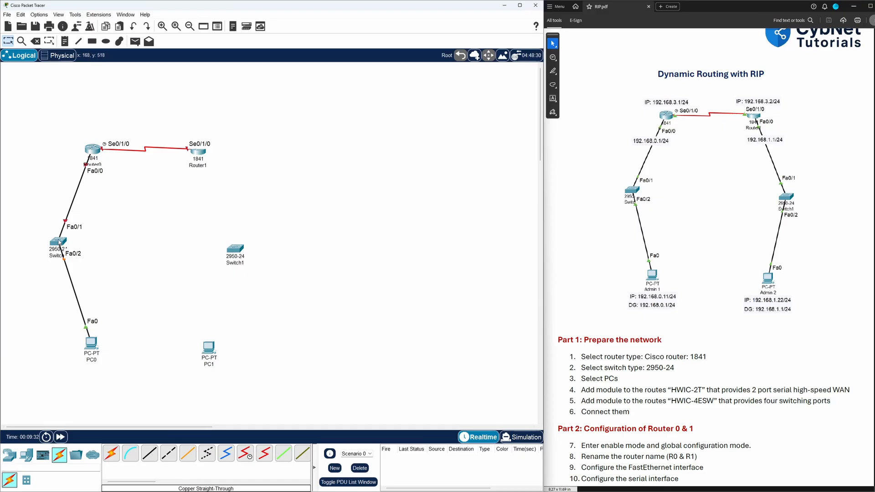
- Connect Router1's FastEthernet0/0 to Switch1's FastEthernet0/1 with a Copper Straight-Through cable
mouse_move(59, 242)
left_click(150, 453)
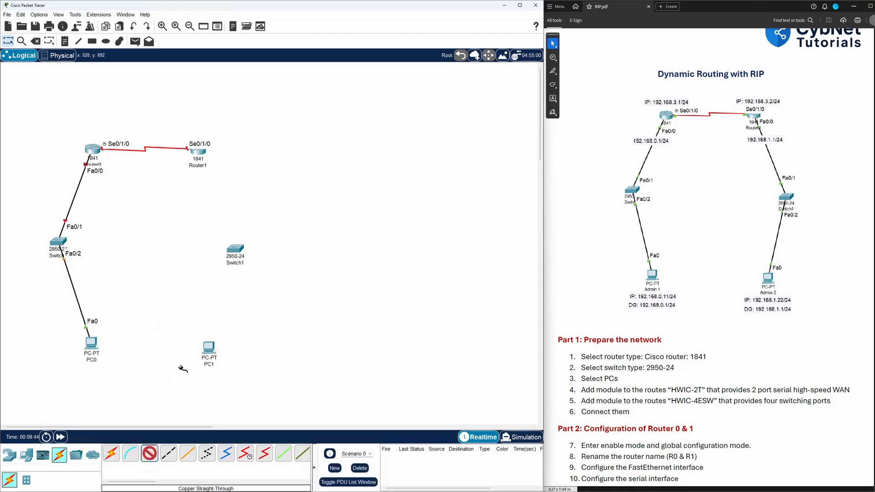
left_click(203, 161)
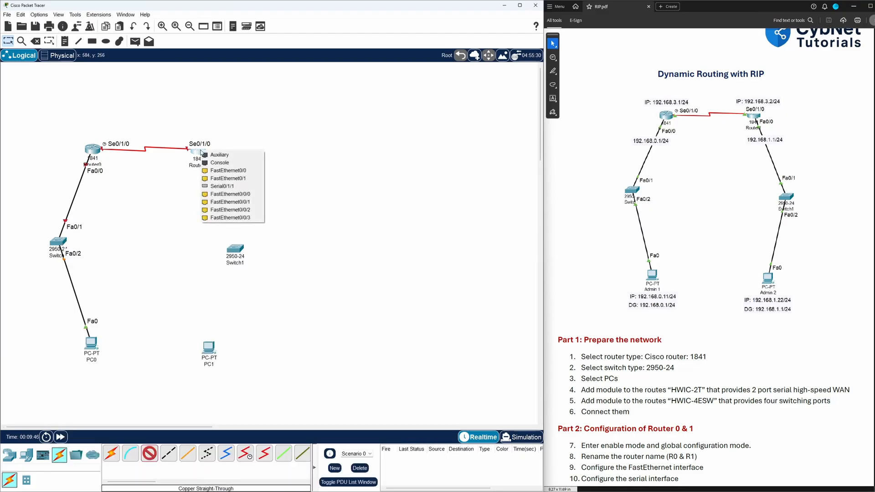
left_click(232, 171)
left_click(236, 249)
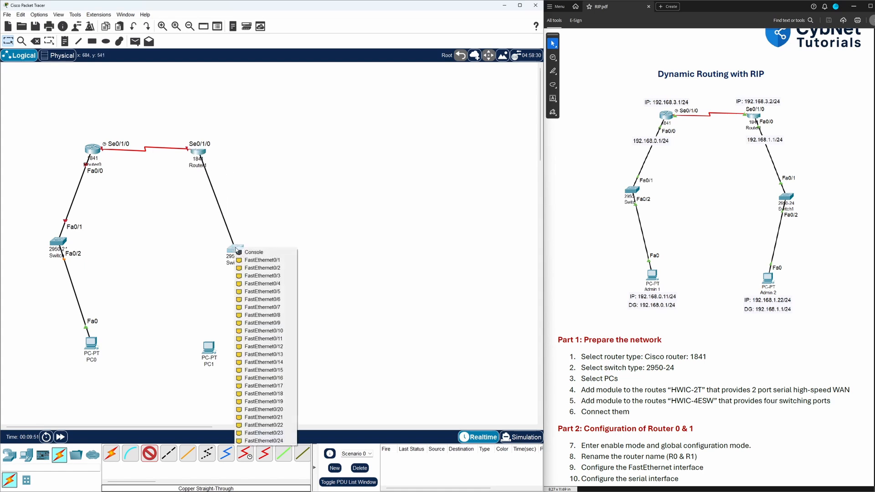
left_click(252, 260)
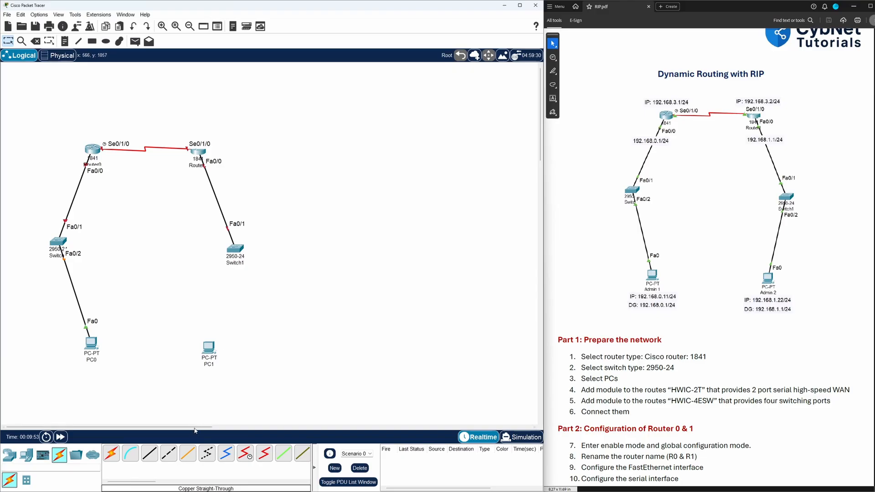
- Connect Switch1's FastEthernet0/2 to PC1's FastEthernet0 with a Copper Straight-Through cable
left_click(150, 453)
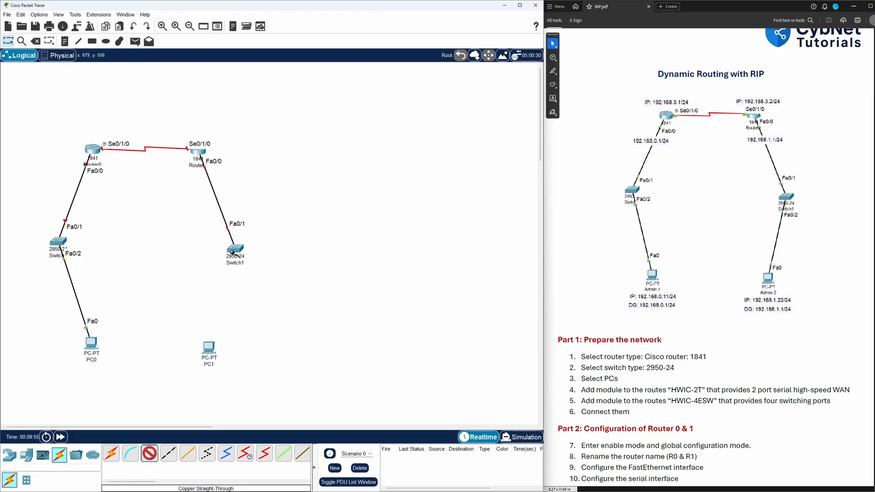
left_click(234, 251)
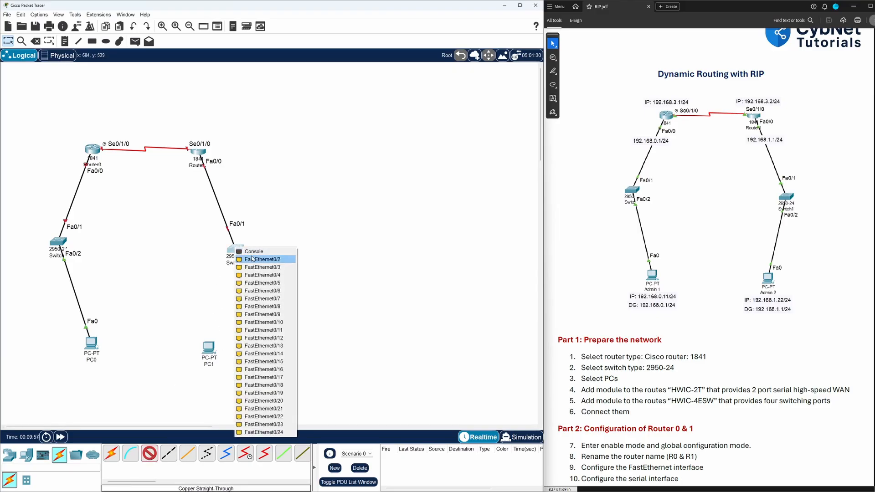
left_click(252, 259)
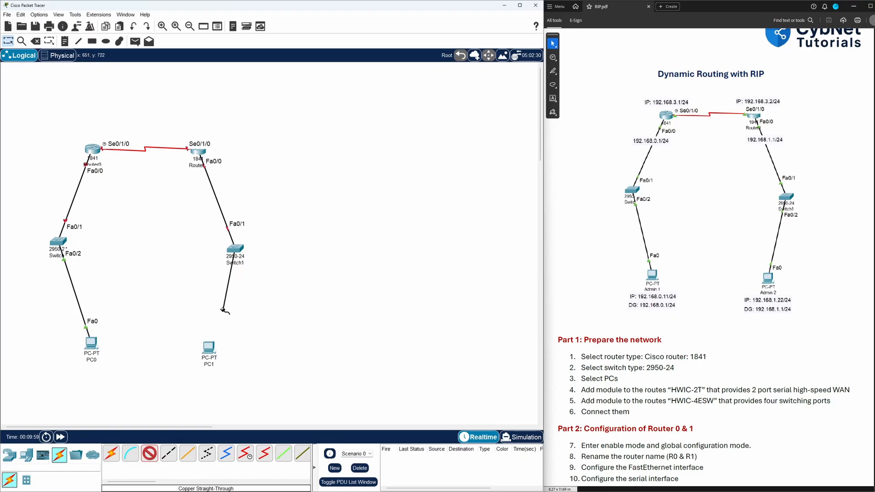
left_click(208, 346)
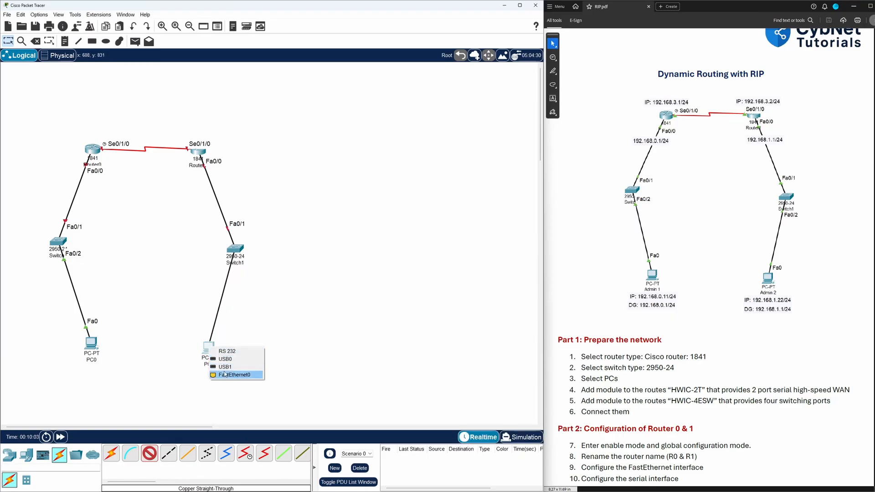
left_click(224, 375)
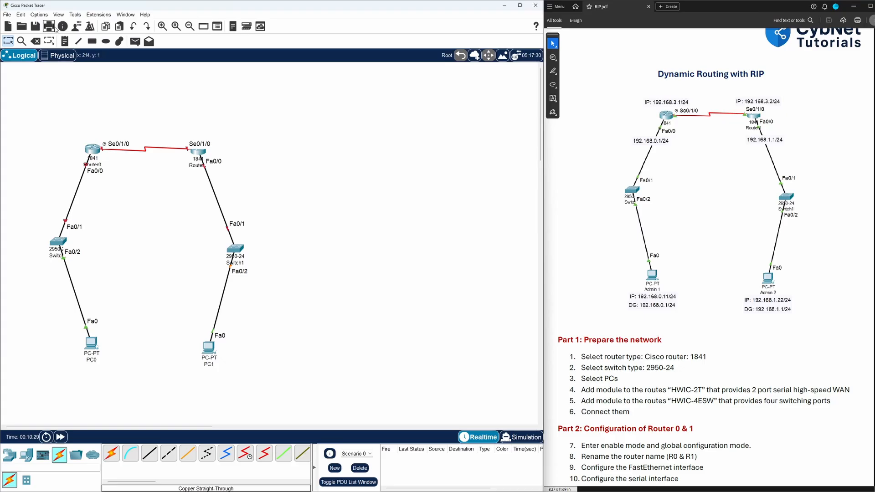
- Switch the preference for always showing port labels in the logical workspace off and back on
left_click(39, 14)
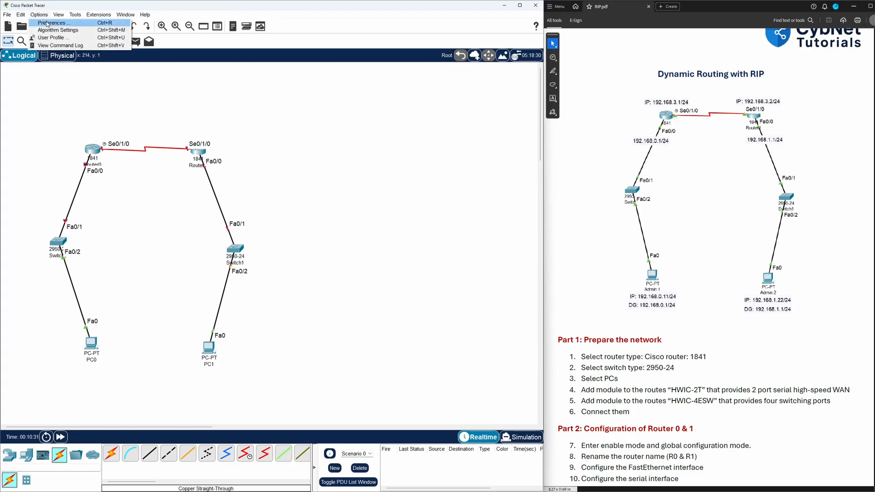
left_click(62, 25)
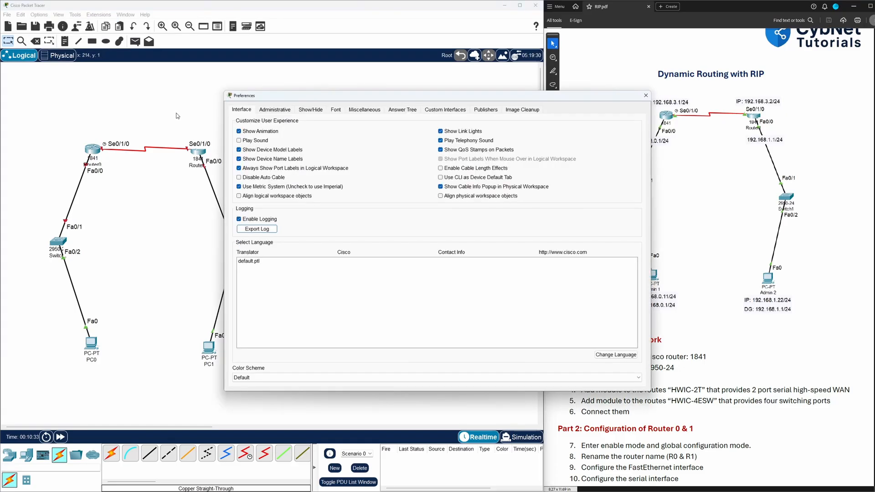
left_click_drag(268, 96, 298, 97)
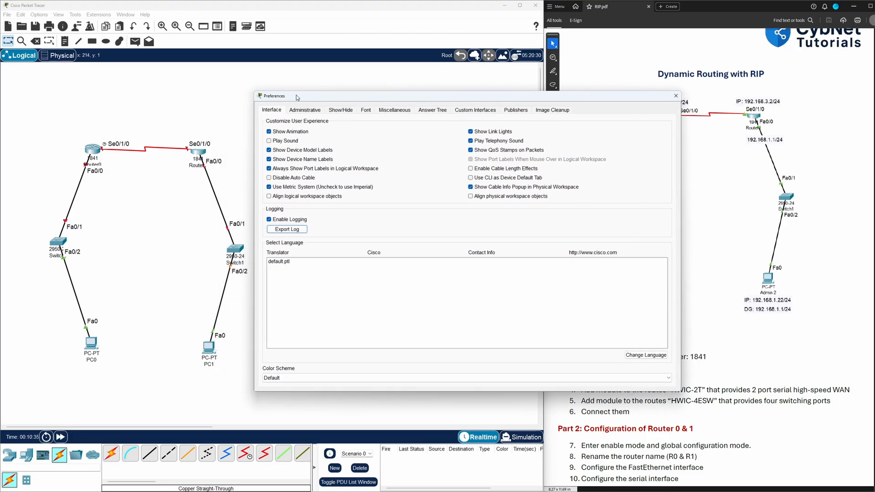
left_click(269, 168)
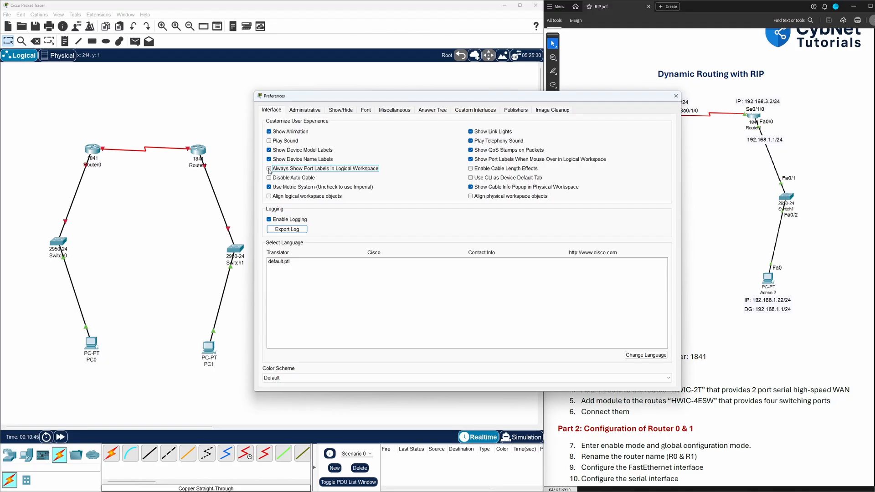
left_click(269, 169)
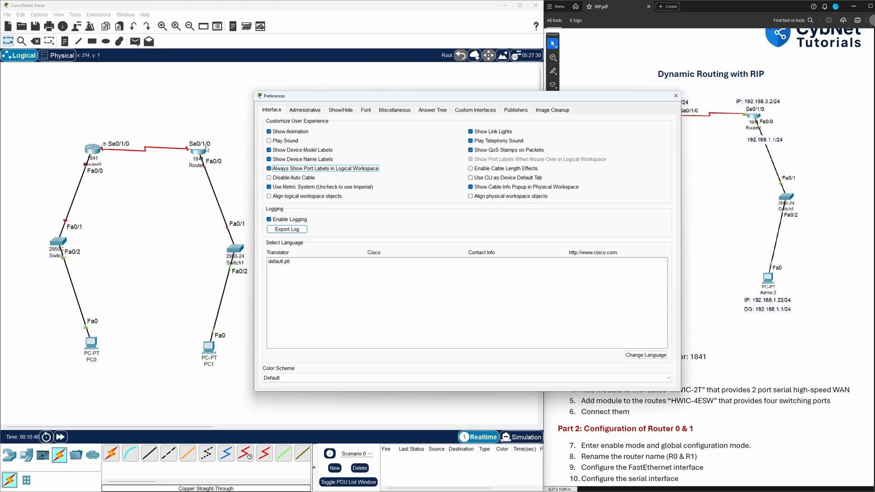
left_click(269, 169)
left_click(269, 169)
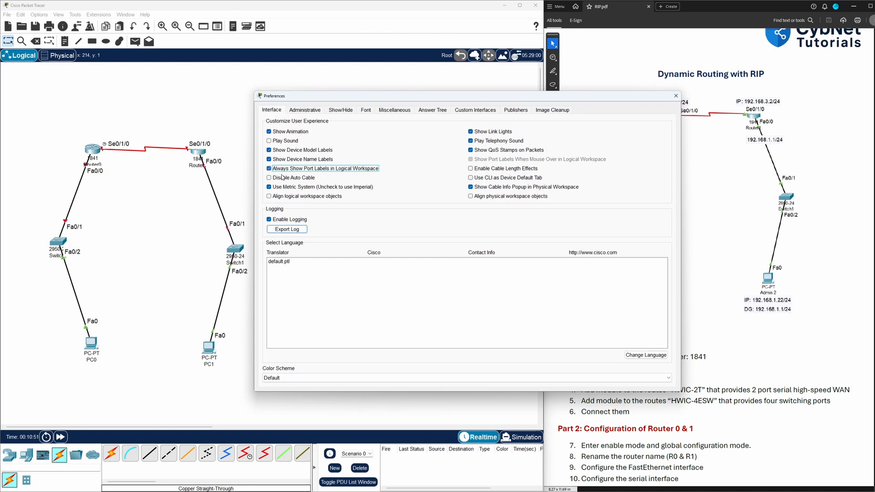
left_click(675, 96)
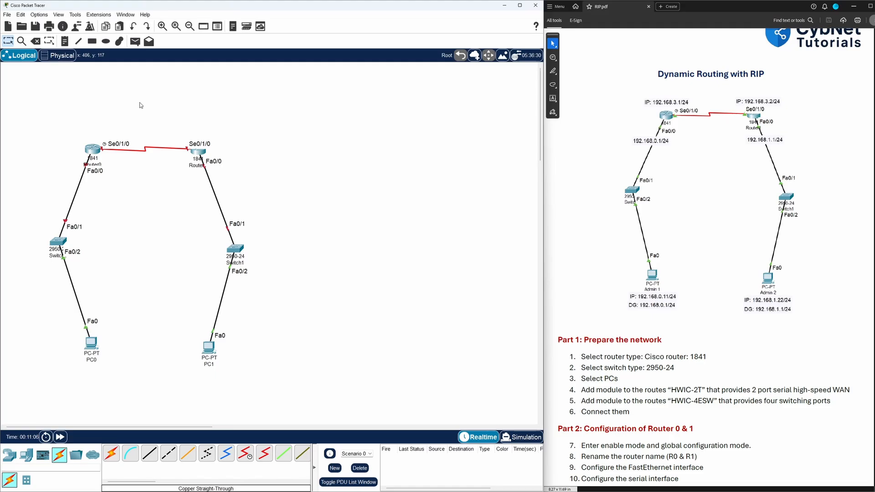
- Place the note "IP: 192.168.3.1/24" above Router0 for its serial interface address
left_click(65, 41)
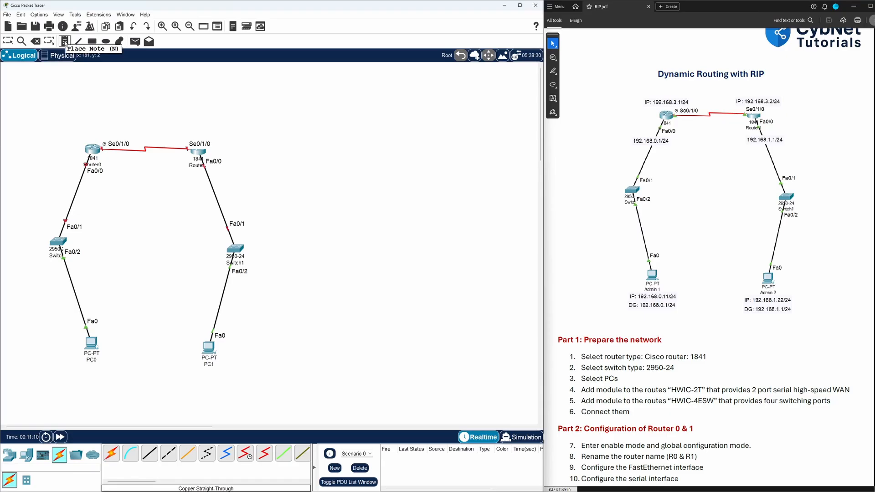
left_click(75, 130)
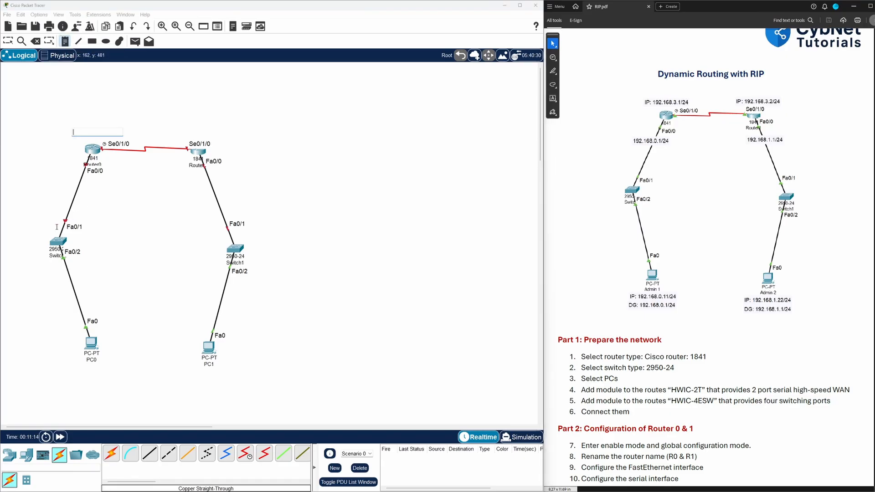
type("IP: 192.168.3.1/24")
scroll(57, 227, "right", 5)
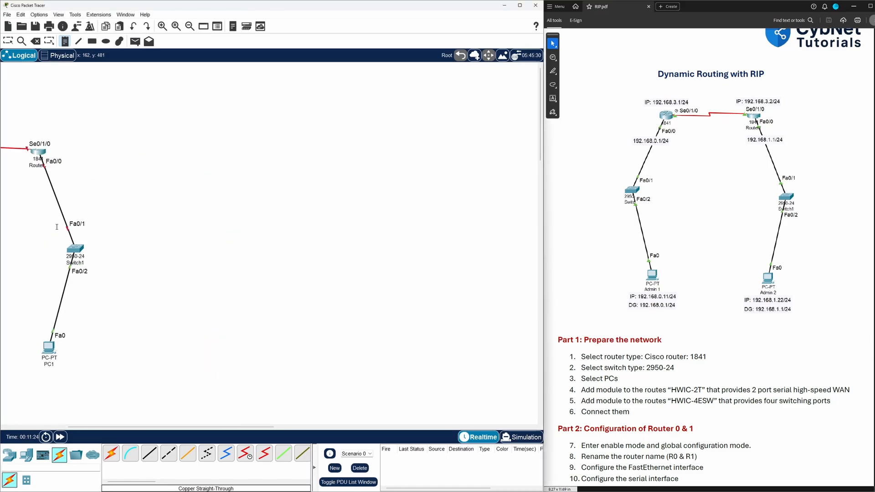
left_click_drag(220, 428, 155, 428)
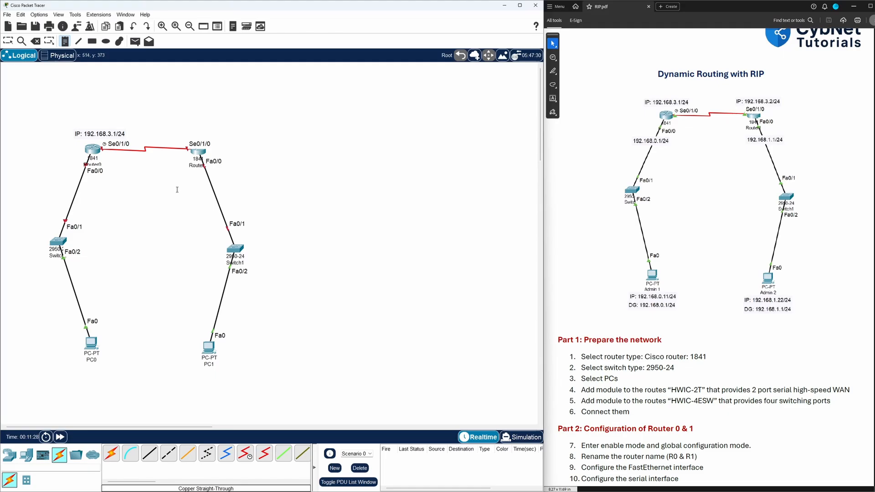
- Place the note "IP: 192.168.3.2/24" above Router1 for its serial interface address
left_click(111, 133)
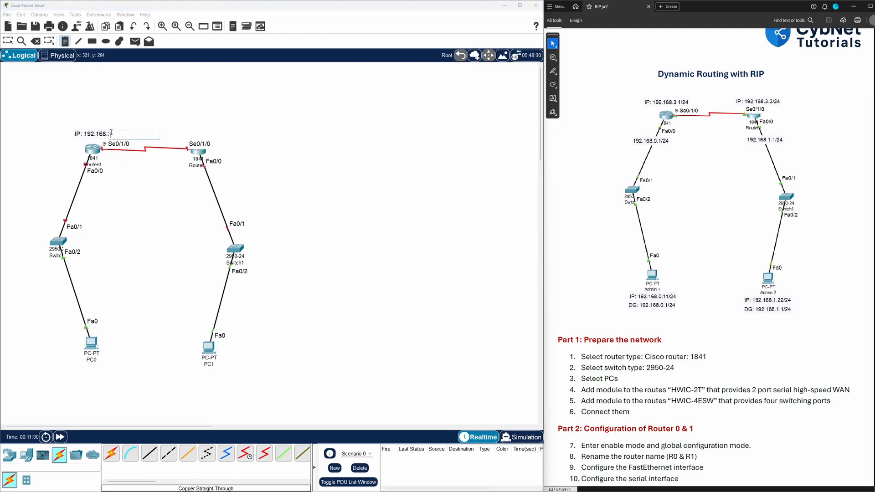
left_click(174, 132)
type("IP: 192.168.3.2/24")
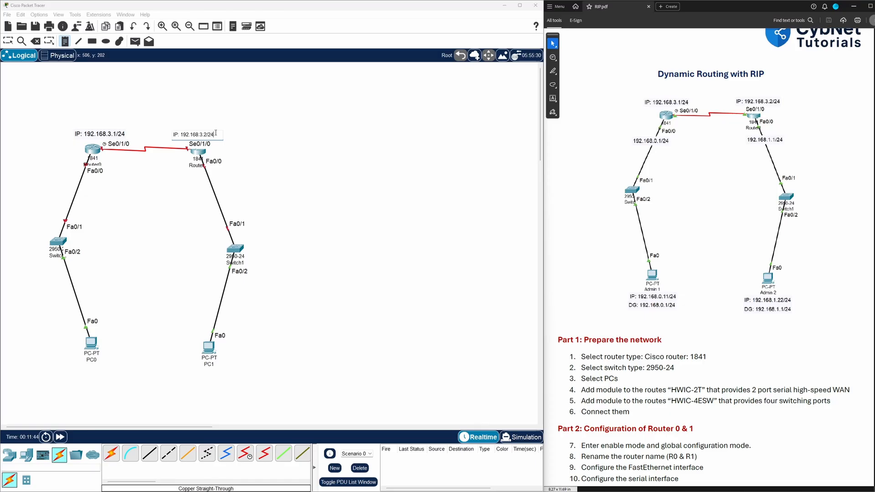
left_click(251, 133)
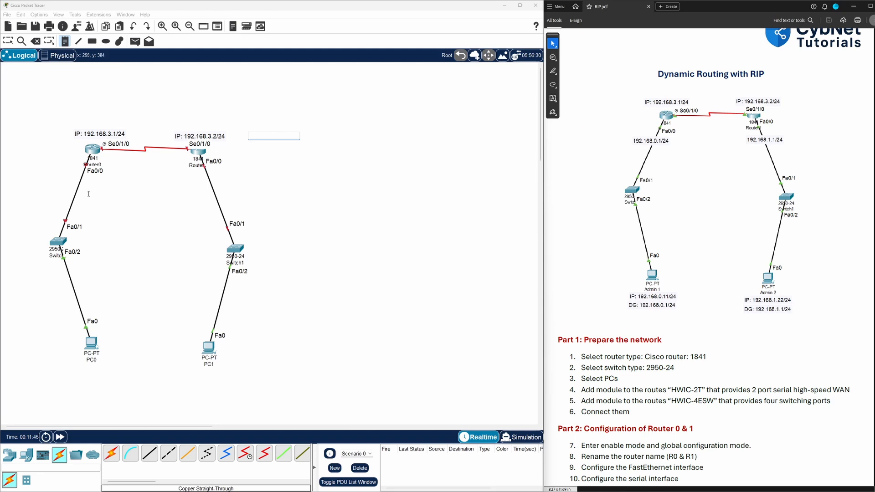
- Place the notes "192.168.0.1/24" below Router0's Fa0/0 port and "192.168.1.1/24" below Router1's Fa0/0 port
left_click(58, 178)
type("192.168.0.1/24")
left_click(187, 180)
type("192.168.1.")
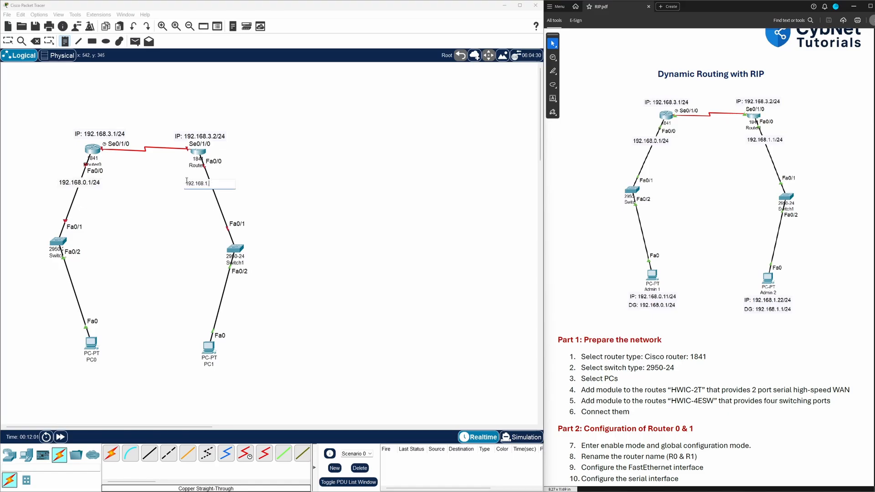
type("1/24")
- Place the notes "IP: 192.168.0.11/24" and "DG: 192.168.0.1/24" under PC0
left_click(66, 367)
type("IP")
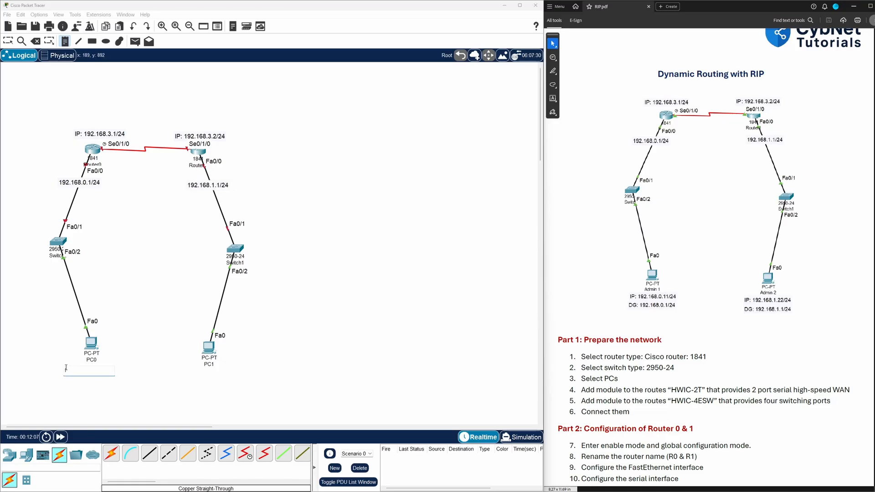
type(": 192.168.0.11")
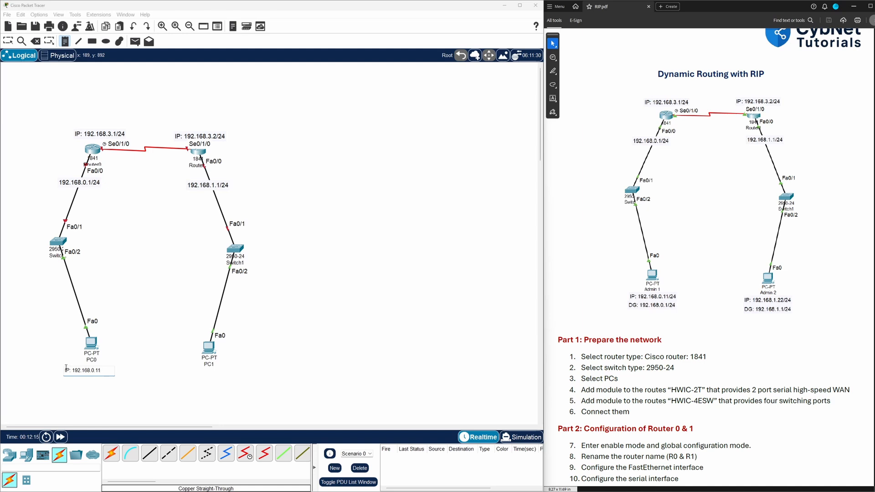
type("/24")
left_click(65, 384)
type("DG")
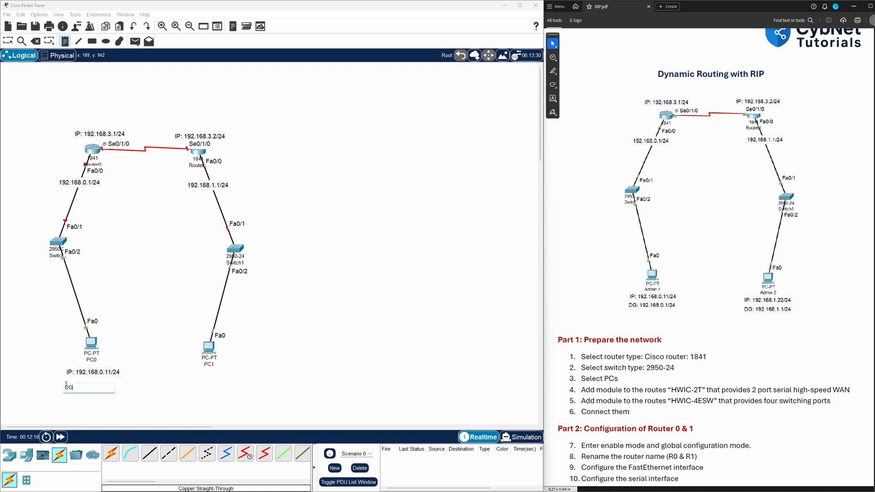
type(": 192.168.0.1/24")
- Place the notes "IP: 192.168.1.22/24" and "DG: 192.168.1.1/24" under PC1
left_click(178, 372)
type("IP")
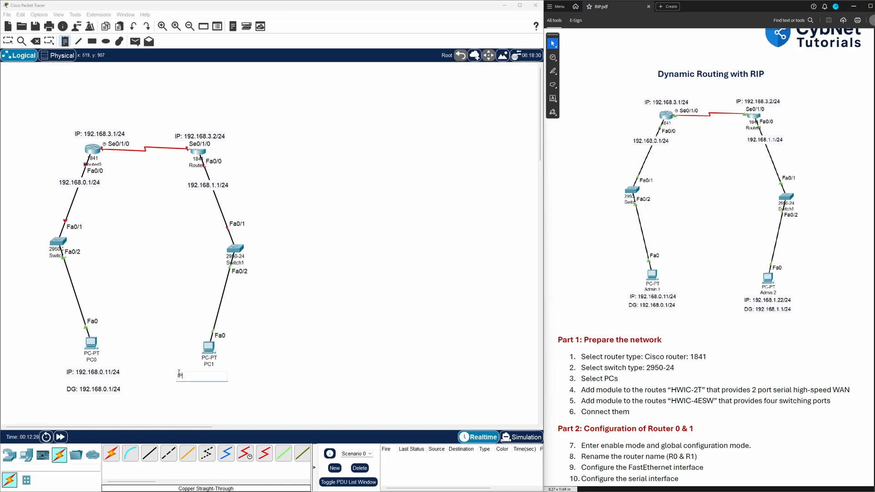
type(": 192.168.1.22/24")
left_click(177, 388)
type("DG")
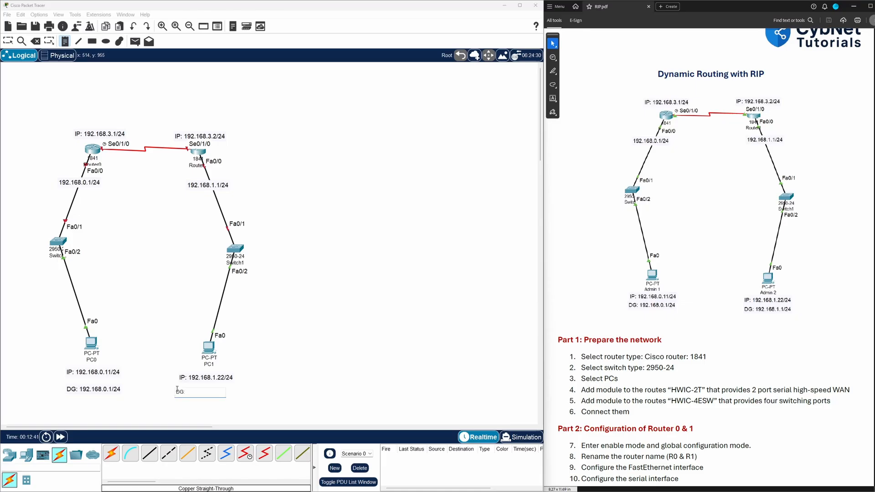
type(": 192.168.1.1/24")
left_click(279, 366)
- Nudge the serial address notes above both routers and the 192.168.0.1/24 note below Router0 into neater positions
left_click(9, 42)
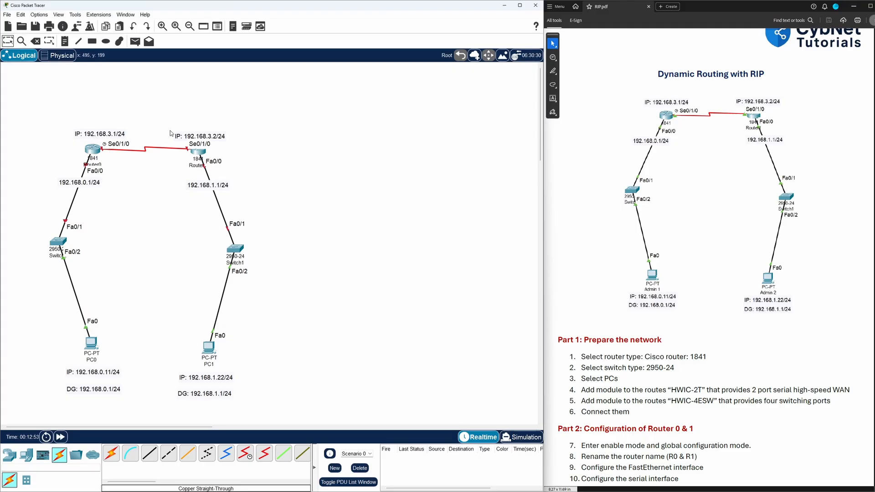
left_click_drag(190, 137, 188, 134)
left_click_drag(122, 134, 117, 132)
left_click_drag(99, 184, 97, 184)
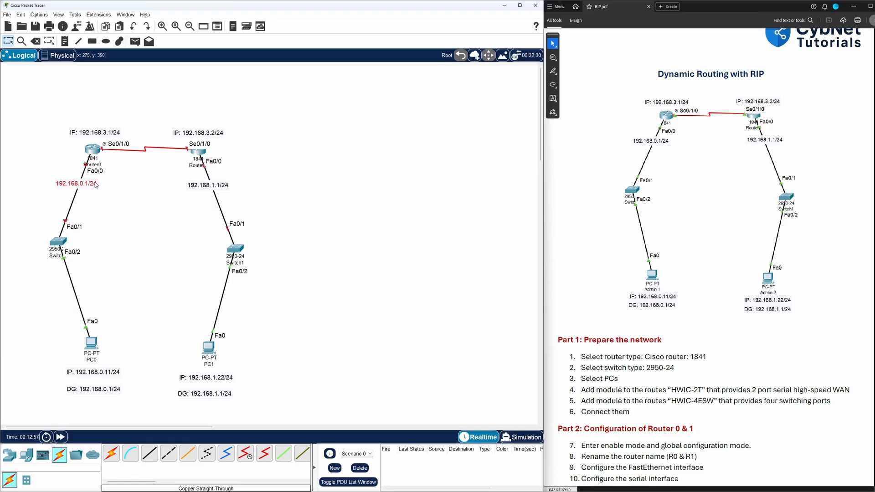
- Move the IP and default gateway notes under PC0 and PC1 closer together and nearer their PCs
mouse_move(98, 385)
left_mouse_down()
mouse_move(97, 373)
mouse_move(94, 384)
left_mouse_up()
left_click(100, 375)
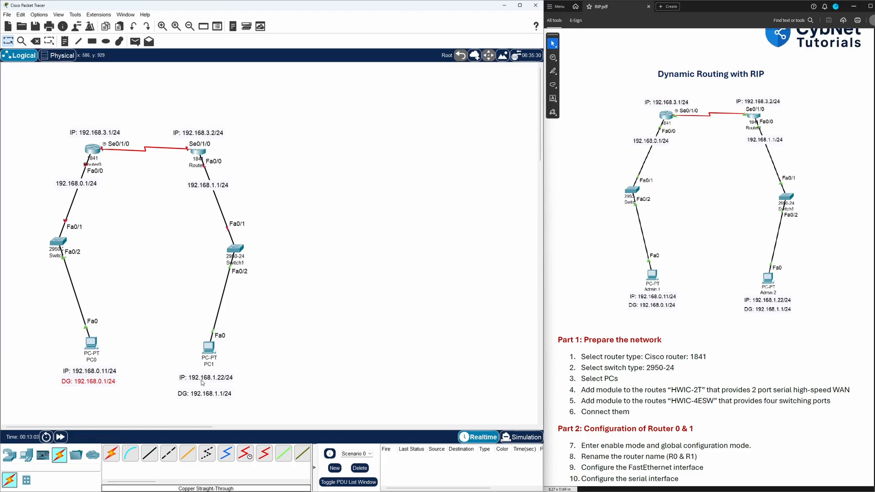
left_click_drag(202, 379, 199, 388)
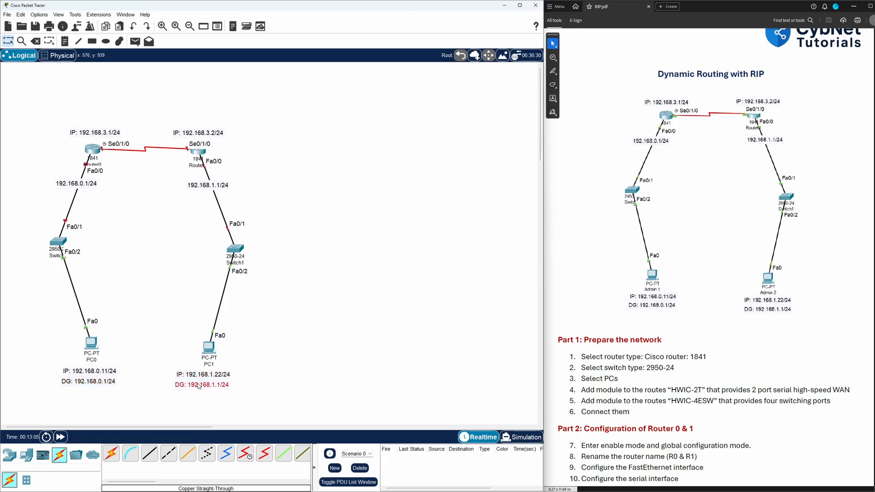
left_click(262, 367)
- Move the 192.168.1.1/24 and 192.168.0.1/24 notes closer to the Fa0/0 labels of their routers
left_click_drag(212, 187, 209, 178)
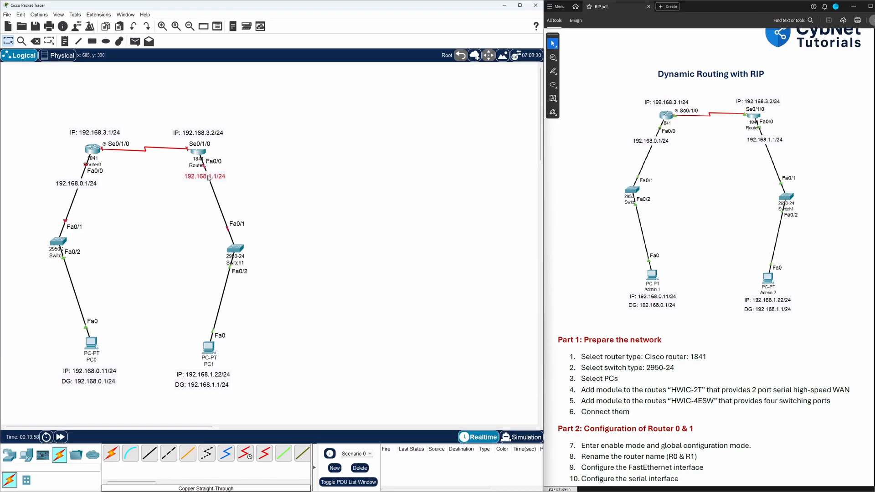
left_click_drag(94, 185, 95, 181)
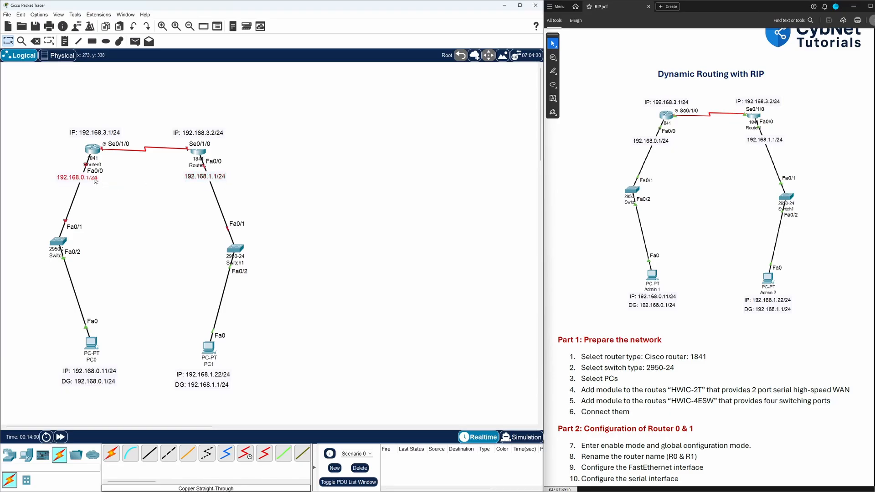
left_click(100, 192)
left_click_drag(83, 182, 82, 184)
left_click_drag(196, 178, 196, 182)
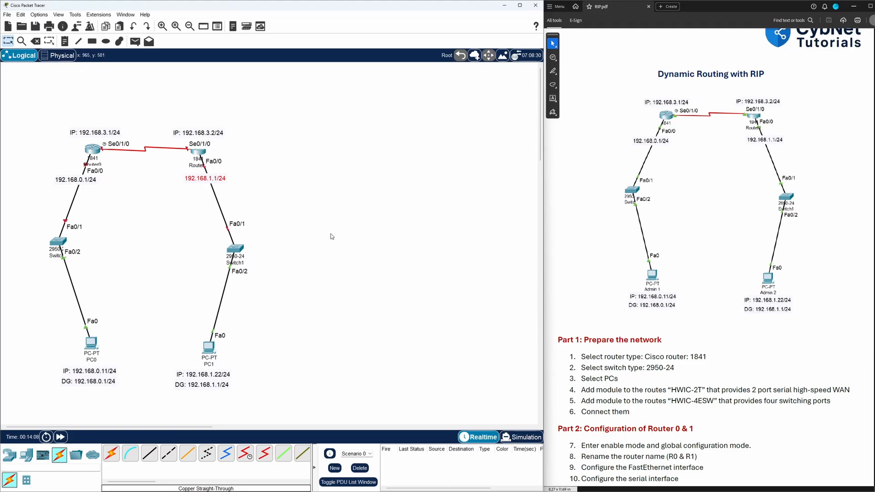
left_click(340, 252)
- Review the router configuration tasks in the PDF, then open Router0's command line interface and start a console session
scroll(641, 286, "down", 5)
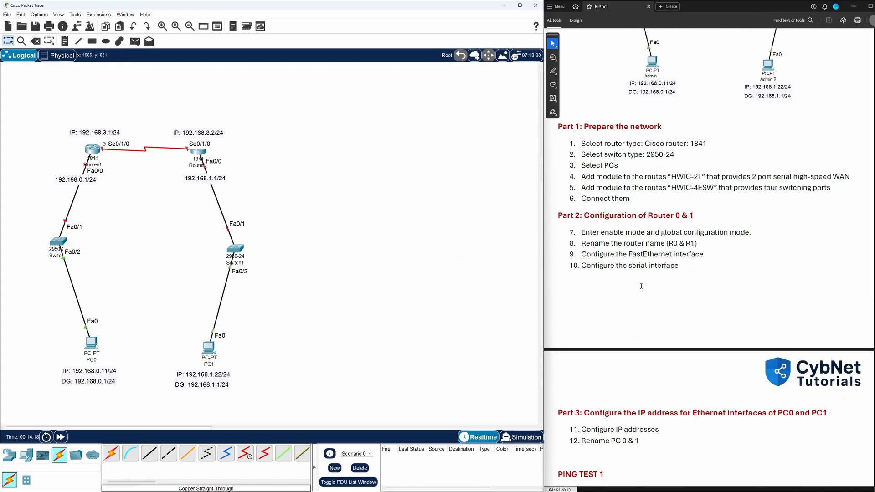
scroll(641, 289, "down", 3)
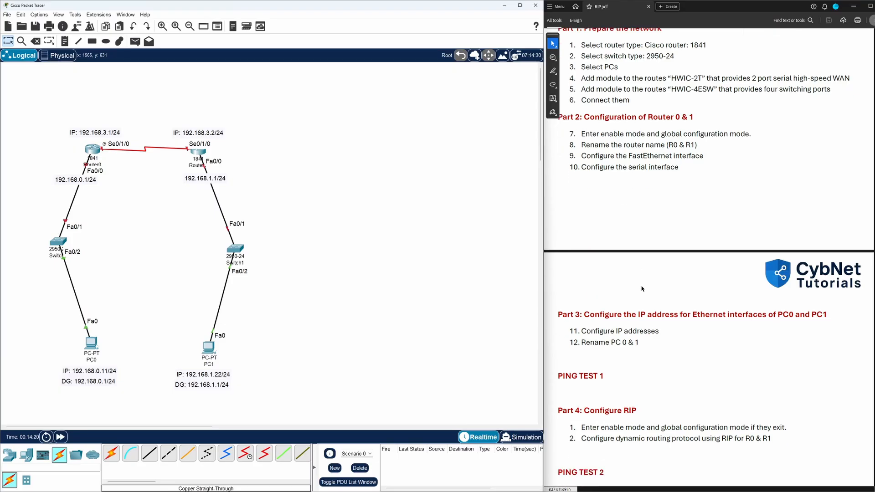
scroll(640, 288, "up", 3)
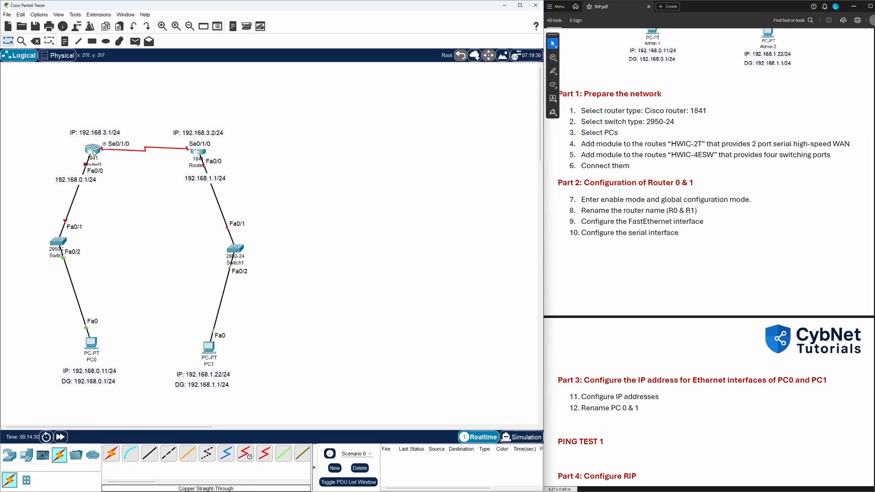
mouse_move(93, 152)
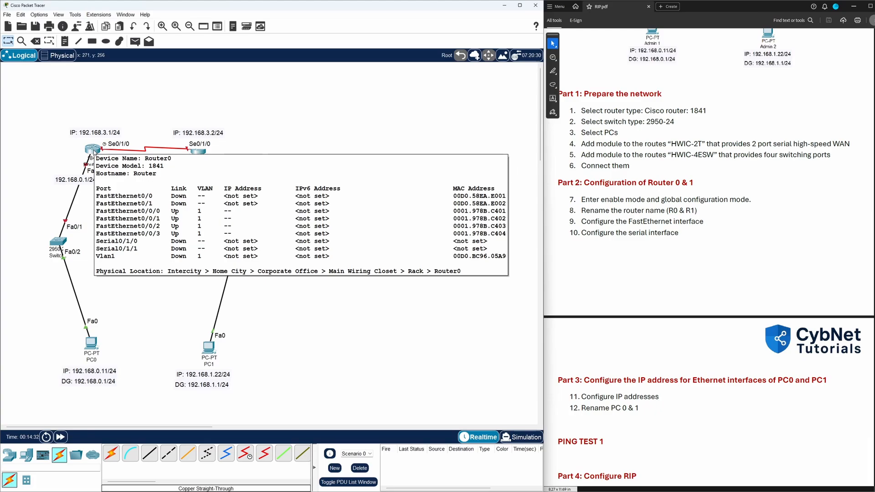
left_click(94, 152)
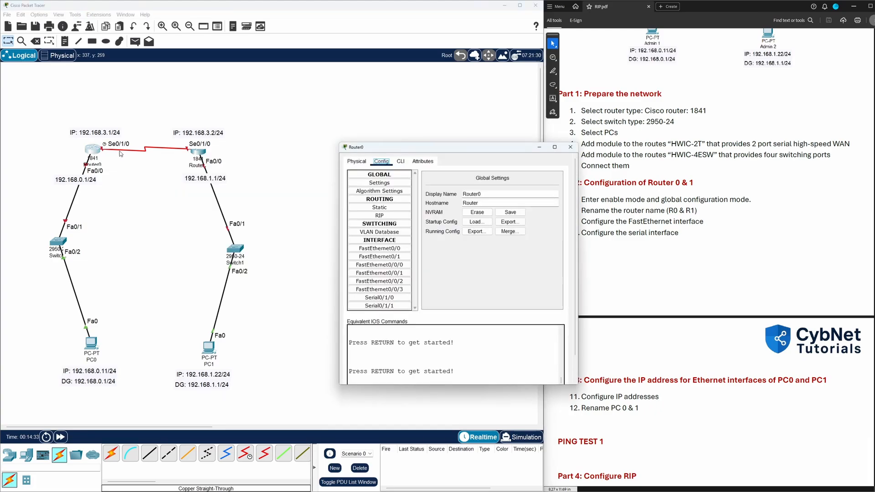
left_click_drag(415, 150, 392, 141)
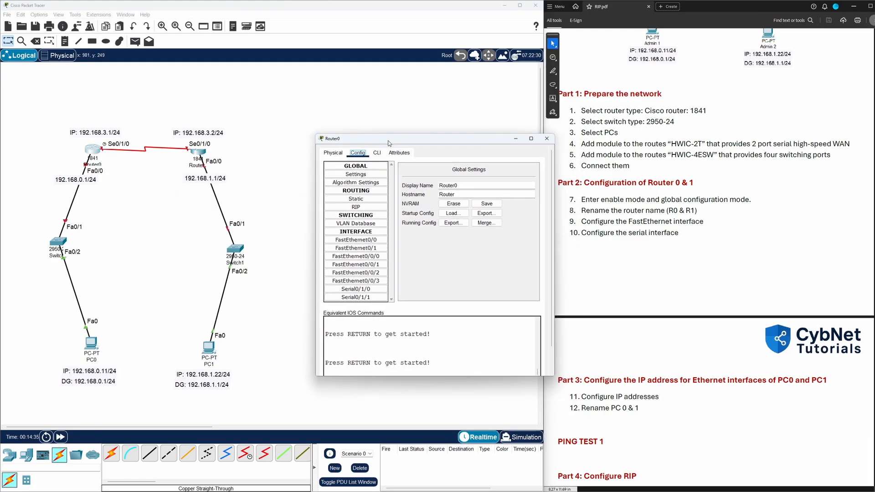
left_click(378, 155)
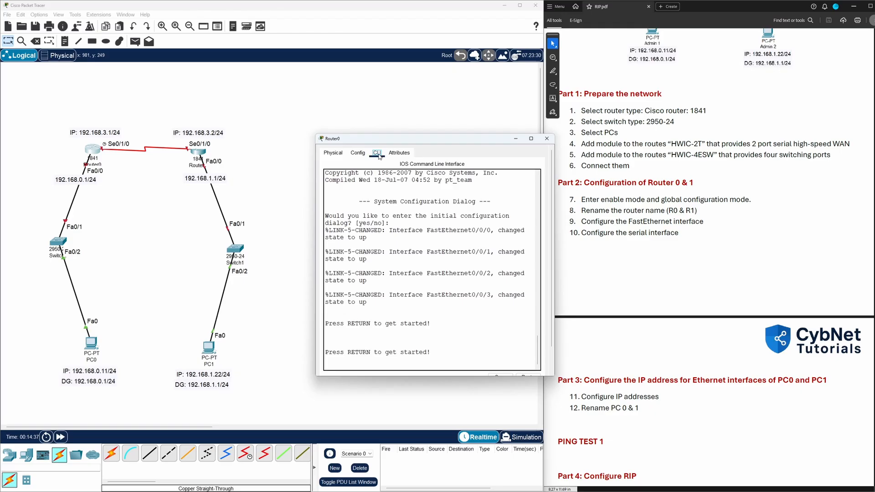
left_click(484, 341)
key("Return")
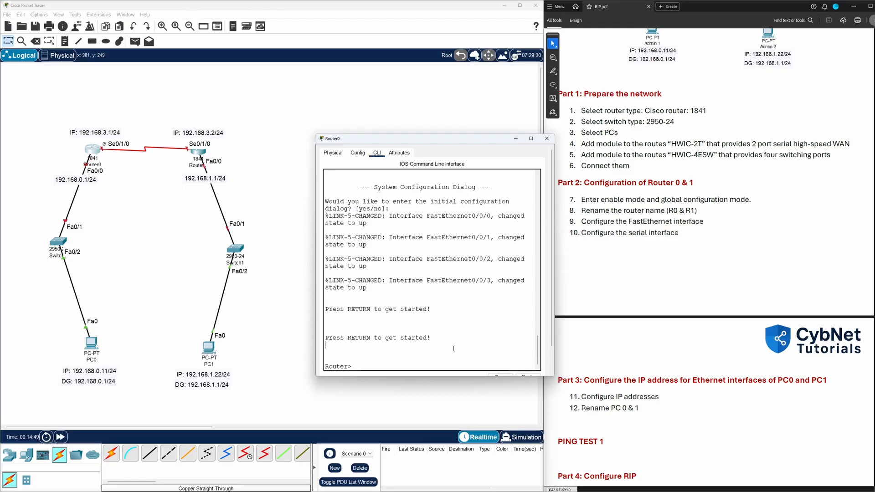
- Enter privileged EXEC mode and then global configuration mode on Router0 with enable and configure terminal
type("enable")
key("Return")
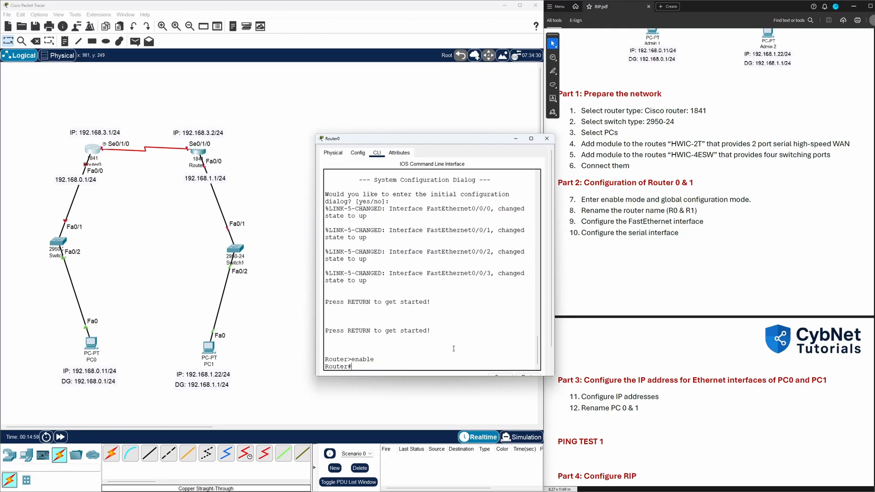
type("configure terminal")
key("Return")
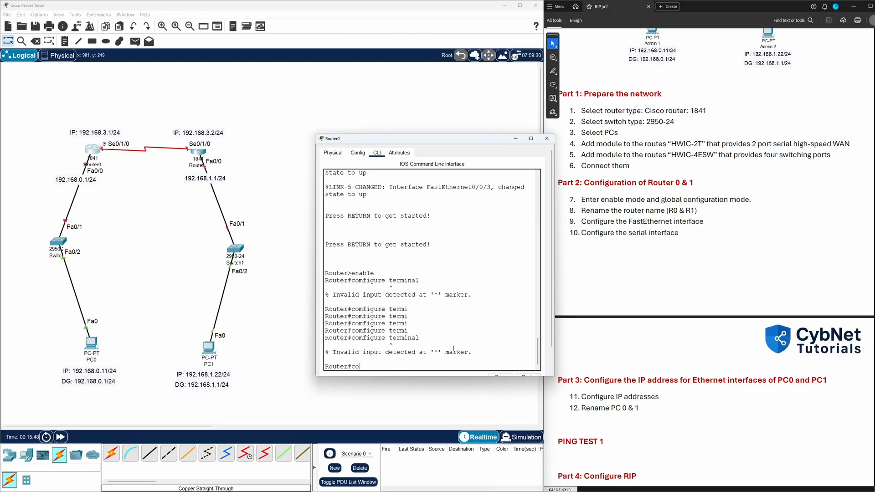
type("nfi")
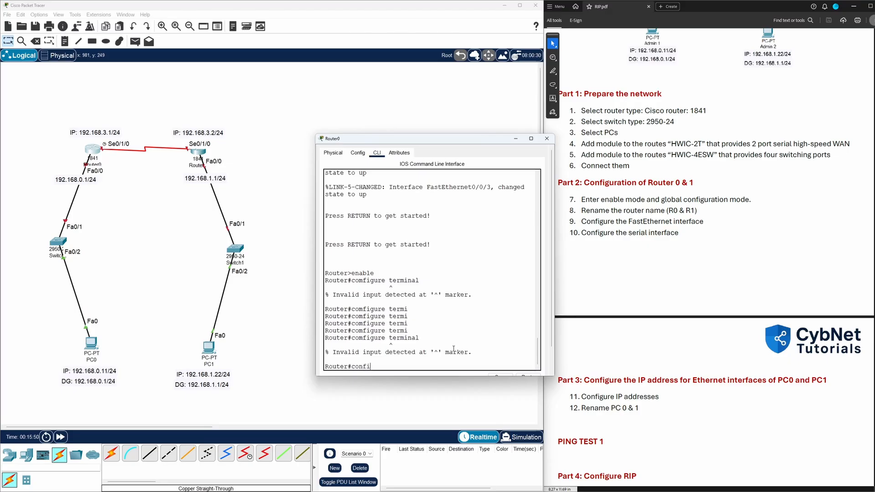
key("BackSpace")
type("igure terminal")
key("Return")
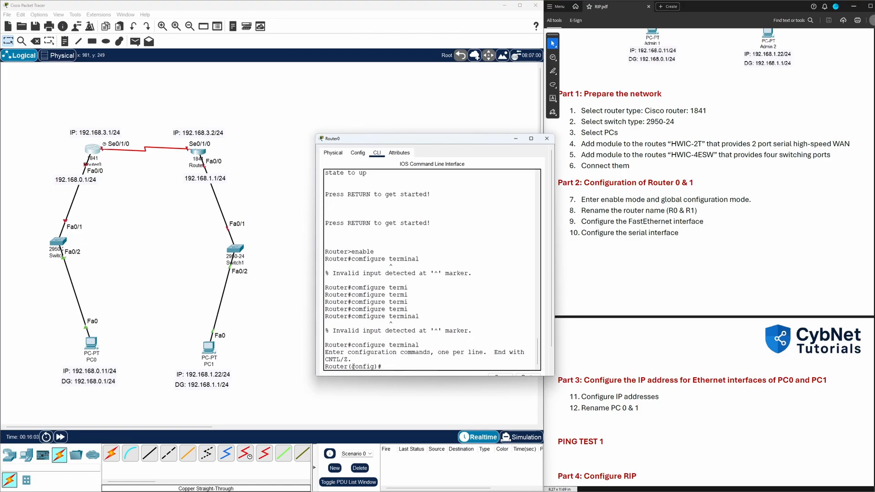
left_click_drag(352, 367, 374, 367)
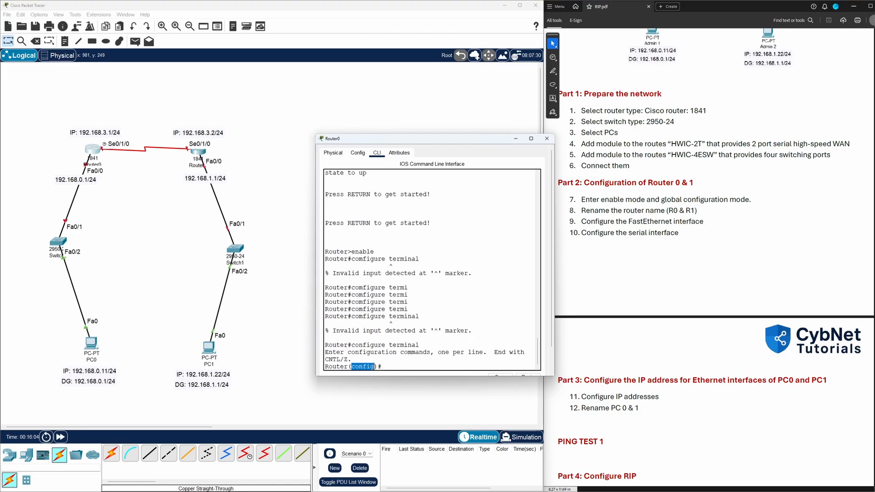
left_click(390, 366)
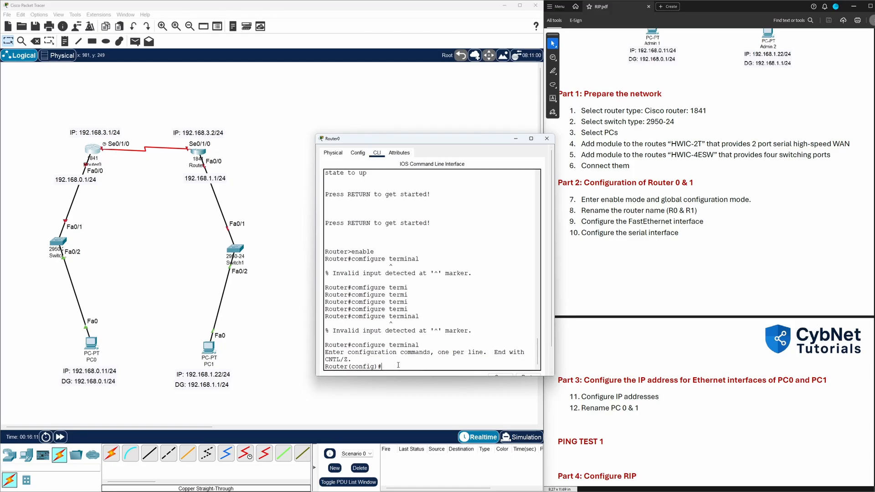
- Set Router0's hostname to R0
type("host")
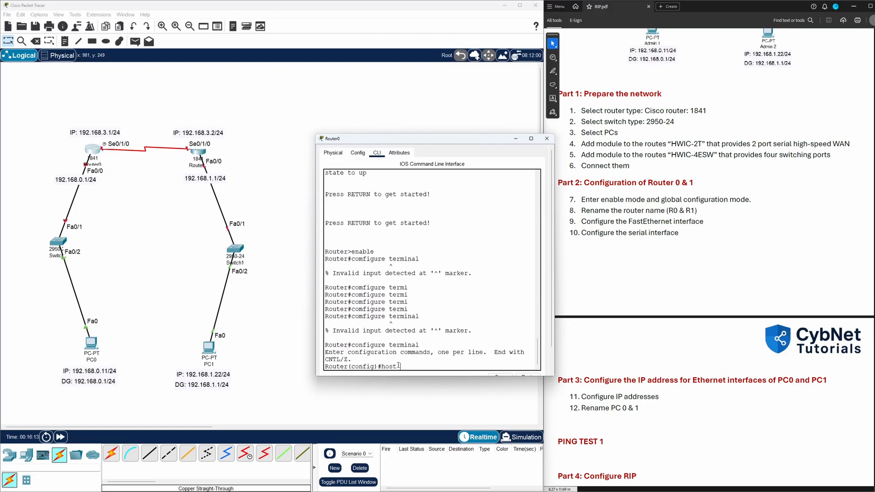
type("name R0")
key("Return")
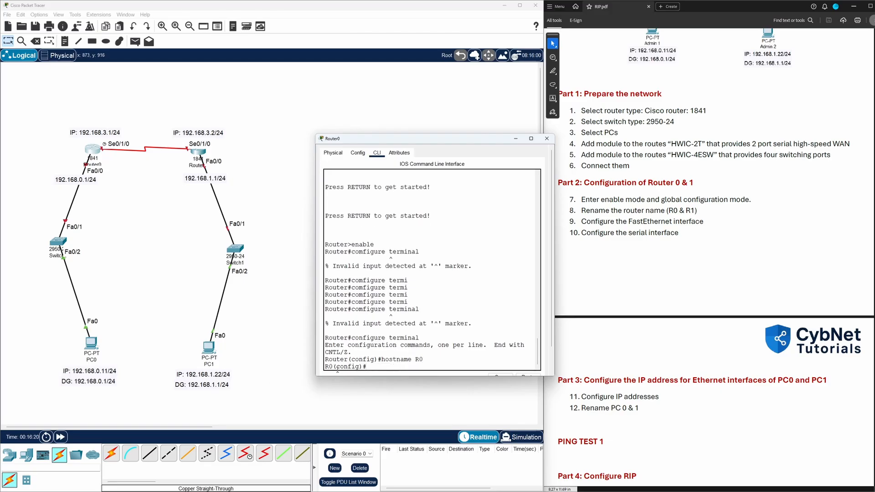
left_click_drag(333, 367, 325, 366)
left_click(421, 365)
- Configure R0's interface fa0/0 with IP address 192.168.0.1 and mask 255.255.255.0, and enable it with no shutdown
type("interface fa0/0")
key("Return")
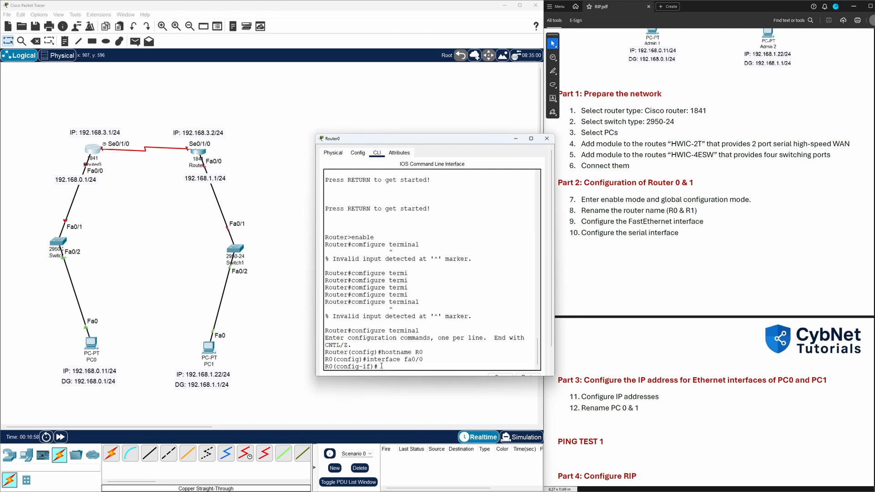
type("ip address 192.168.0.1")
type("255.255.255.")
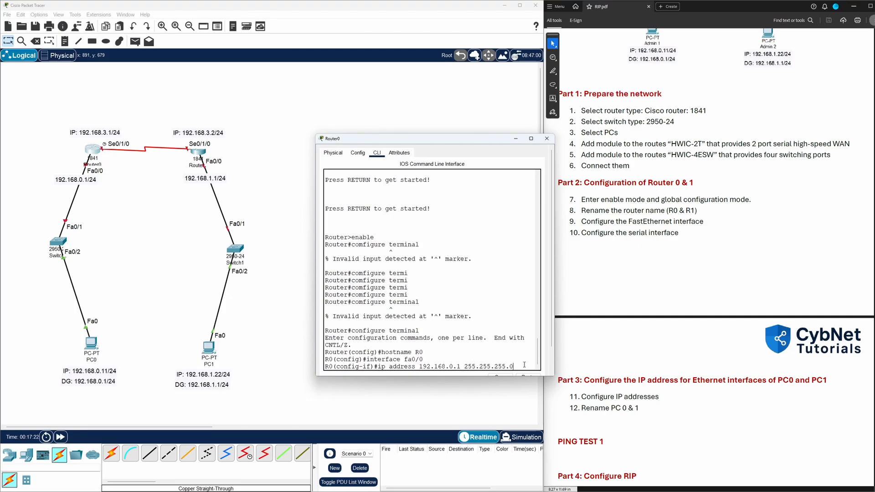
type("0")
key("Return")
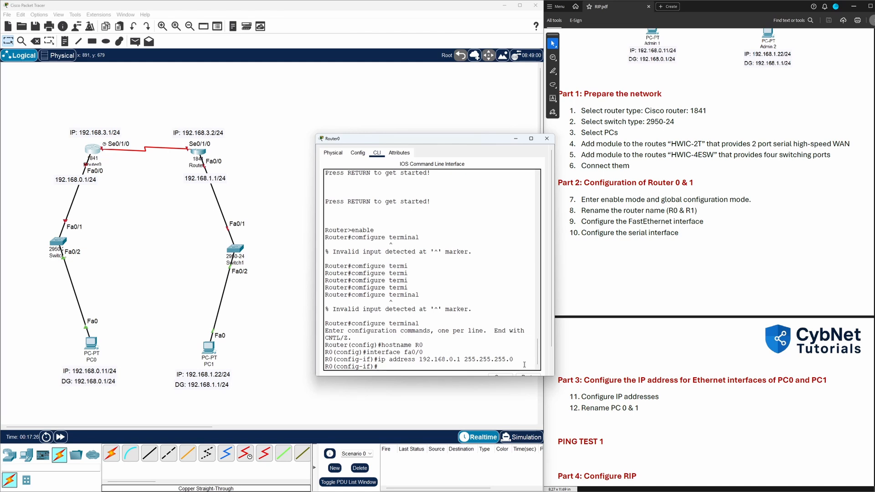
type("no shutdown")
key("Return")
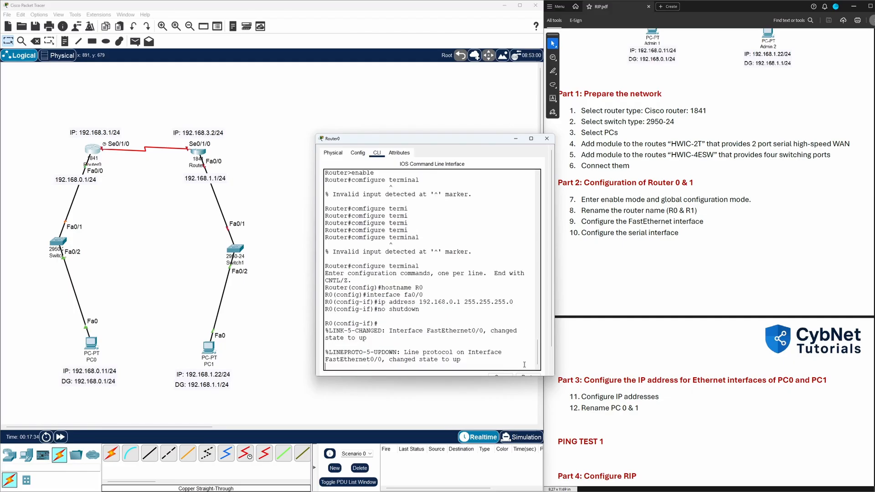
key("Return")
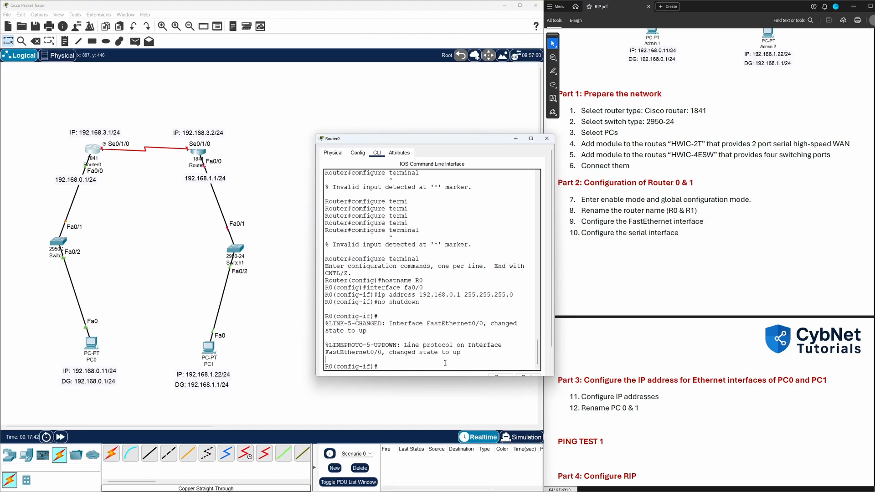
- Assign IP address 192.168.3.1 with mask 255.255.255.0 to R0's interface serial 0/1/0
type("interface serial 0/1/0")
key("Return")
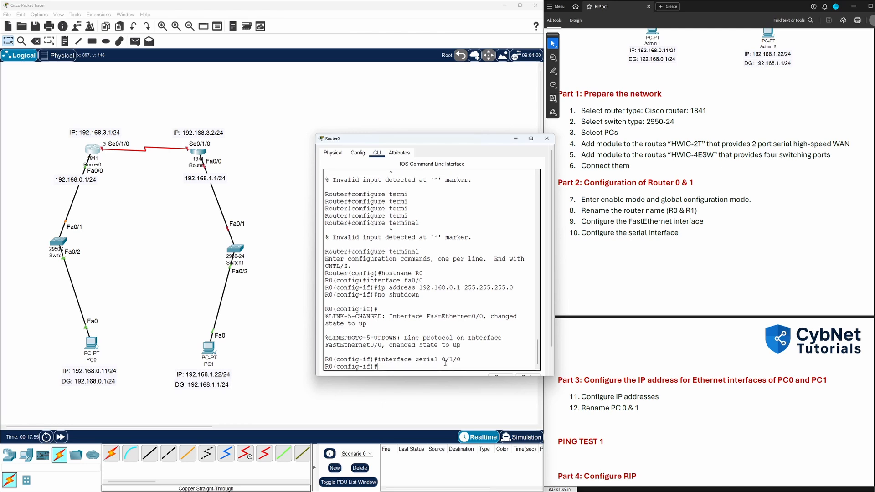
type("ip address 192.16")
type("8.3")
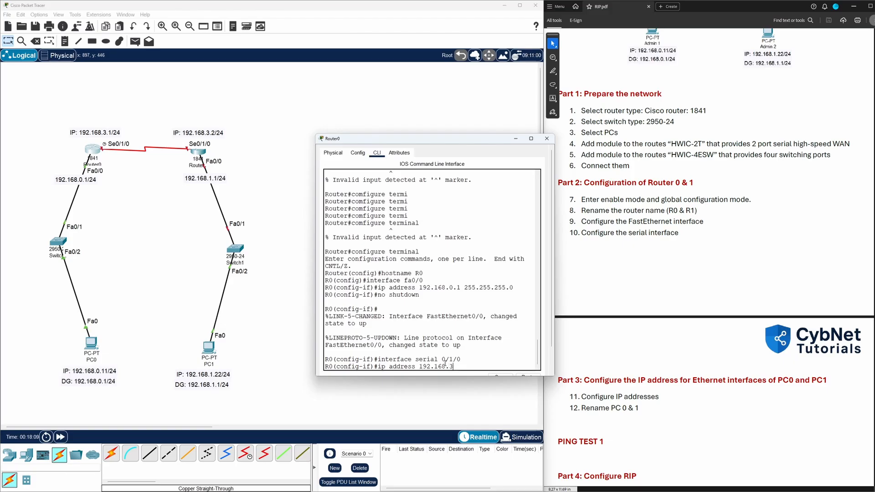
type(".1")
type(" 255.255")
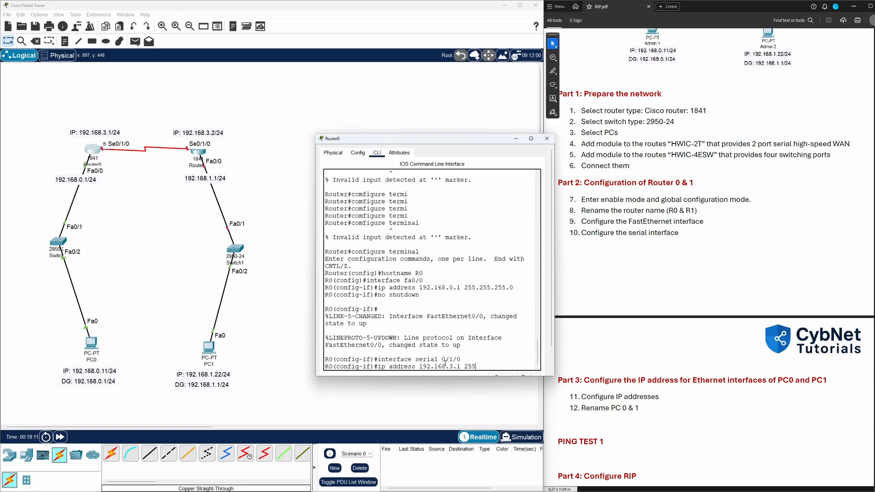
type(".255.0")
key("Return")
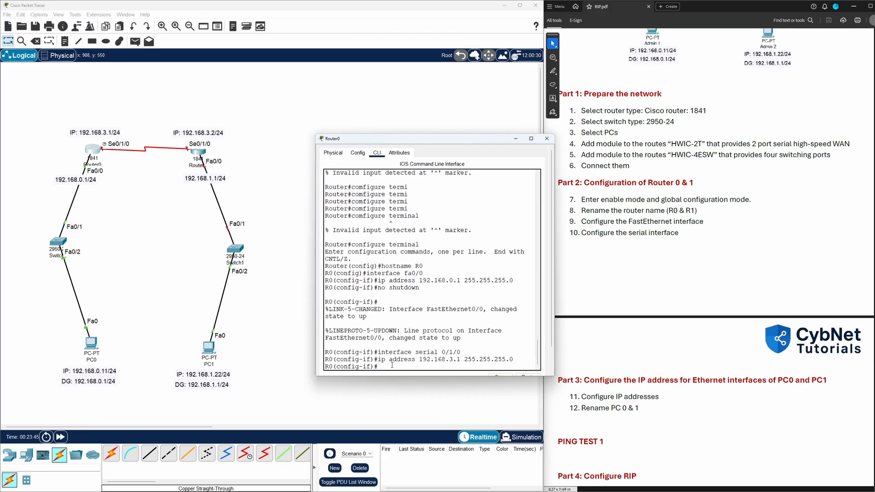
- Set the clock rate of R0's serial 0/1/0 interface to 64000 and enable the interface with no shutdown
type("clock rate 64000")
key("Return")
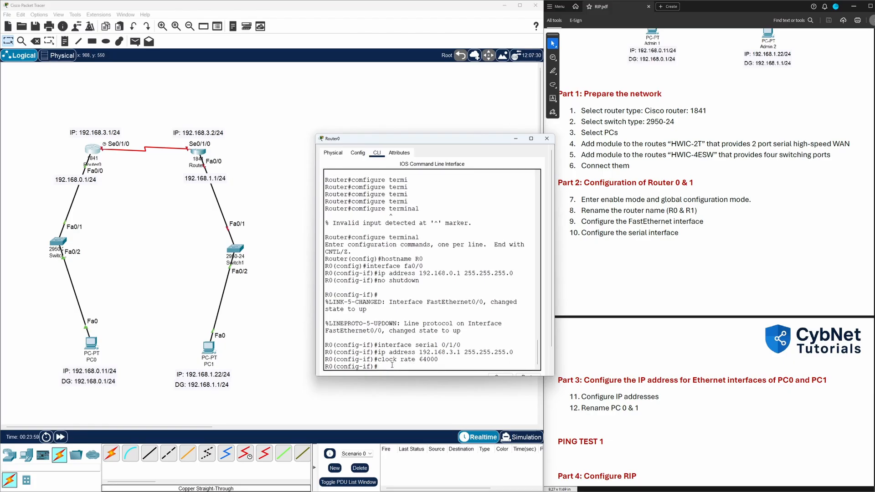
type("no shutdown")
key("Return")
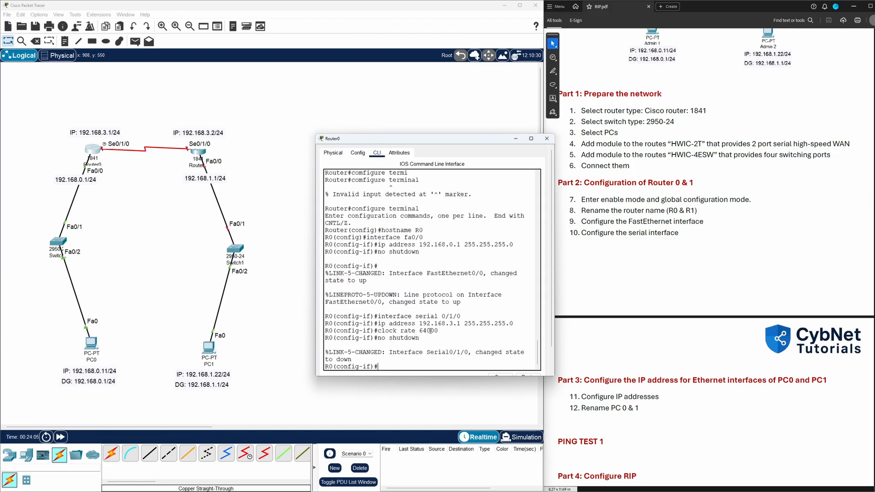
left_click_drag(434, 331, 389, 331)
left_click(405, 366)
- Try to run show ip interface brief from R0's interface configuration mode
type("show")
key("BackSpace")
type("ip interfaec")
key("BackSpace")
key("BackSpace")
type("brief")
key("Return")
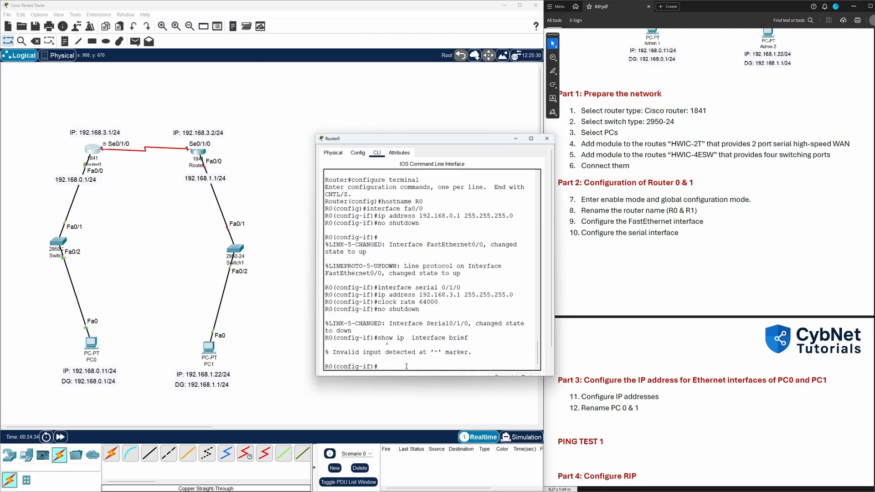
- Exit interface and global configuration modes to return R0 to privileged EXEC mode
type("exit")
key("Return")
type("exit")
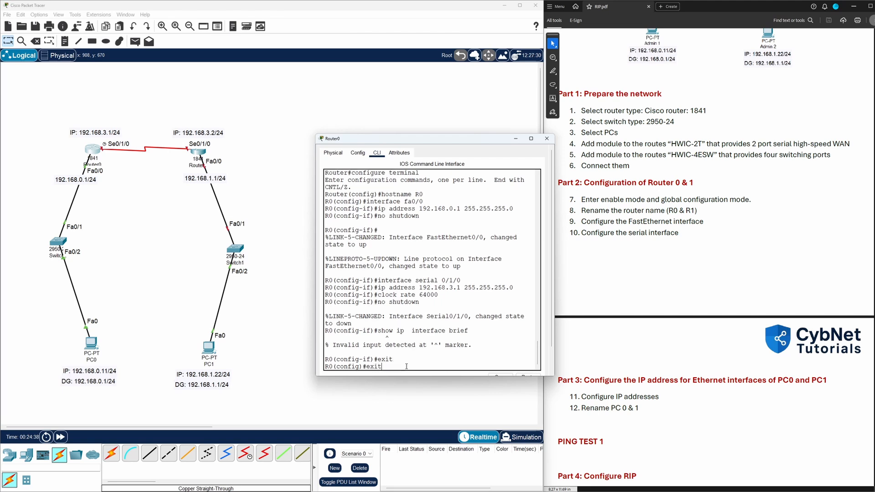
key("Return")
key("Return")
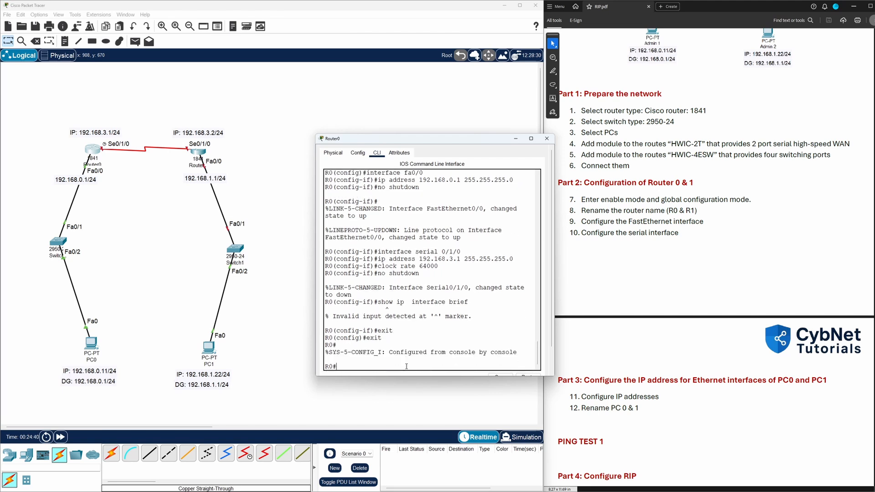
- List R0's interfaces, addresses and states with show ip interface brief
type("show ip interface brief")
key("Return")
key("Up")
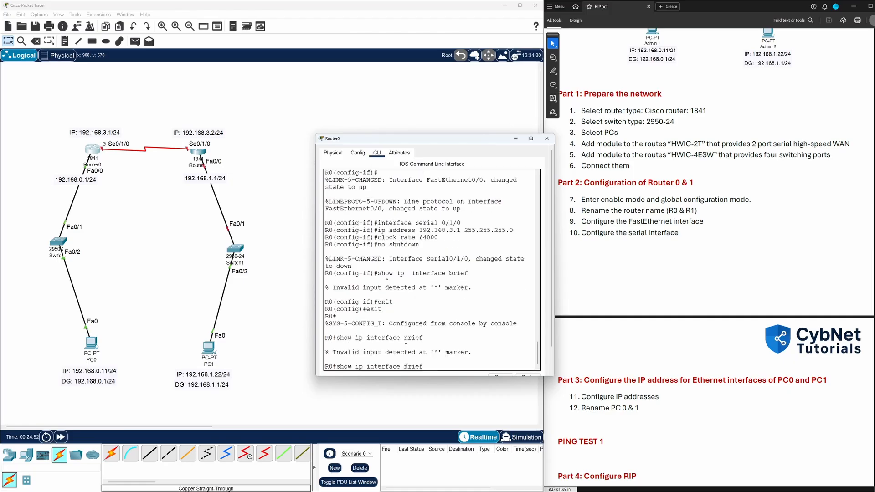
key("Left")
key("Left")
key("Left")
key("Left")
key("BackSpace")
type("b")
key("Return")
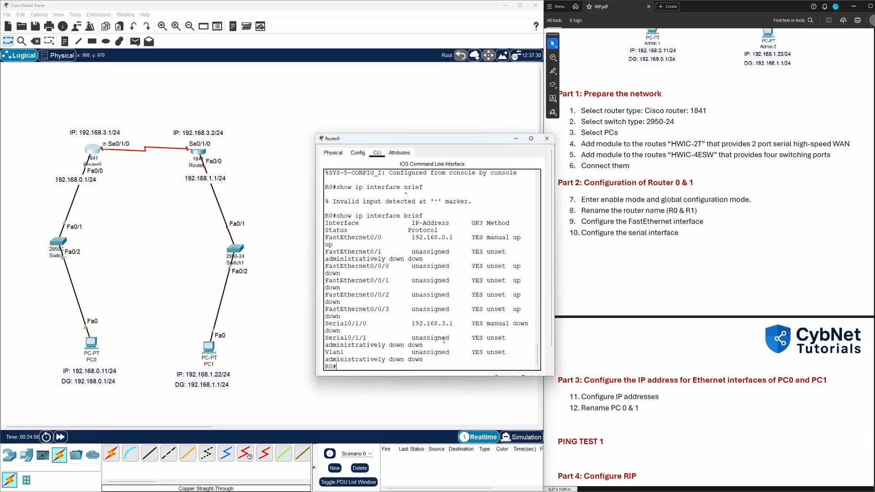
- Widen Router0's window and check the FastEthernet0/0 and Serial0/1/0 entries in the interface table against the entered commands
left_click_drag(553, 286, 717, 286)
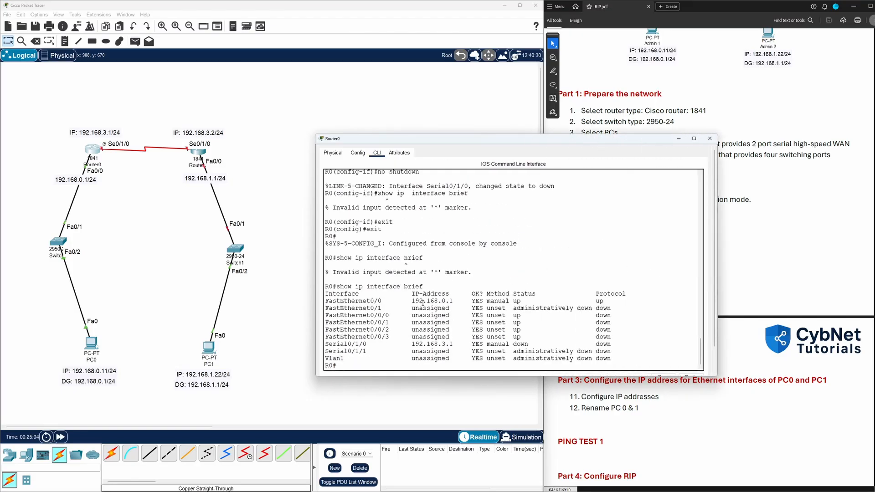
left_click_drag(449, 301, 355, 301)
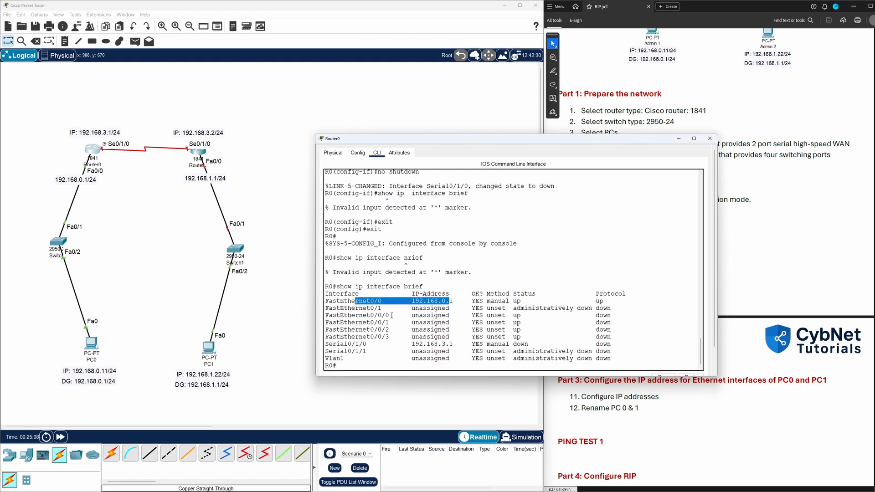
left_click_drag(453, 344, 340, 344)
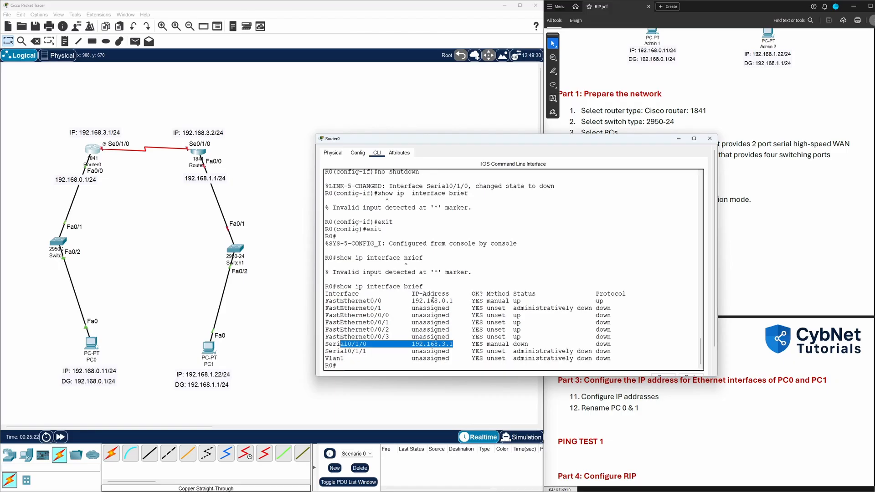
scroll(433, 304, "up", 4)
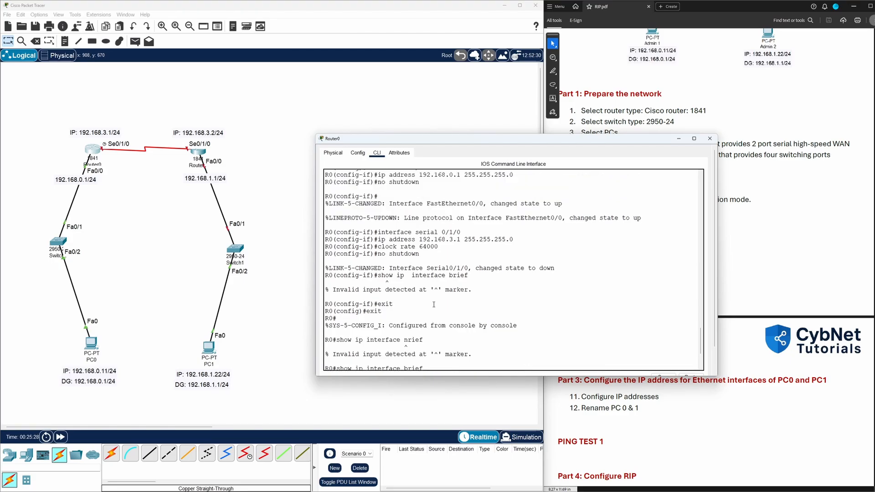
scroll(433, 305, "down", 5)
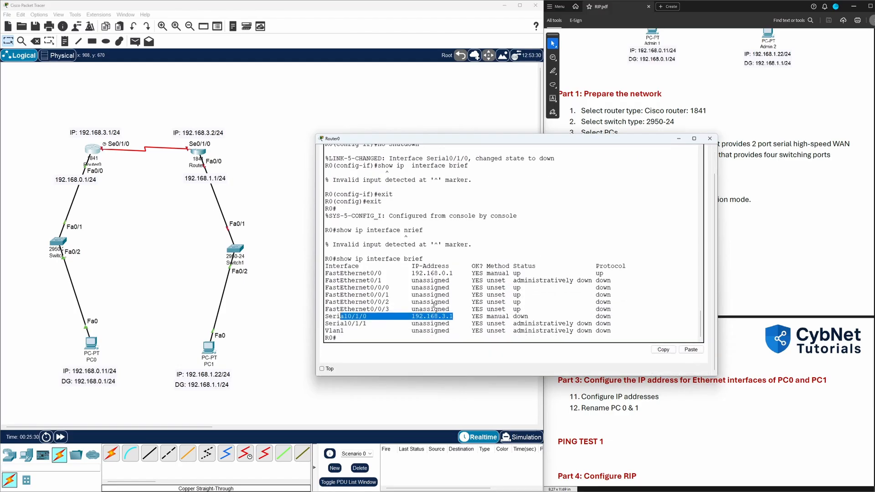
- Close Router0's window and open Router1's command line interface
left_click(709, 139)
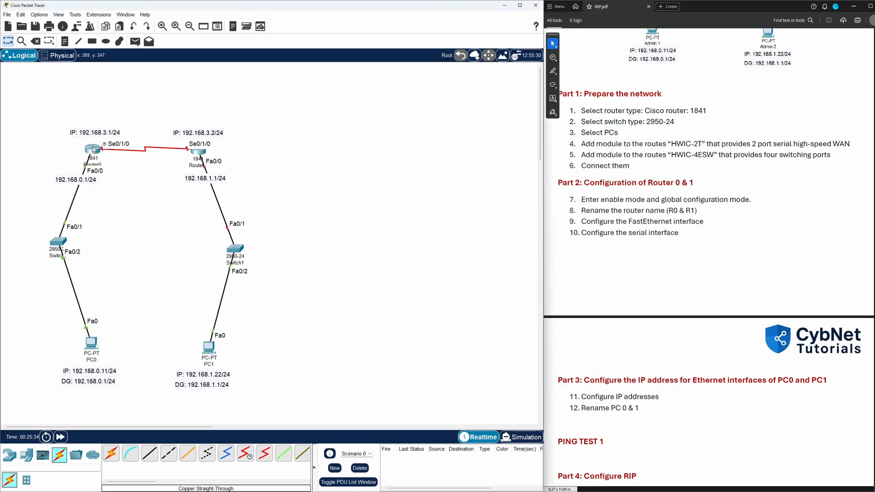
mouse_move(94, 150)
left_click(200, 154)
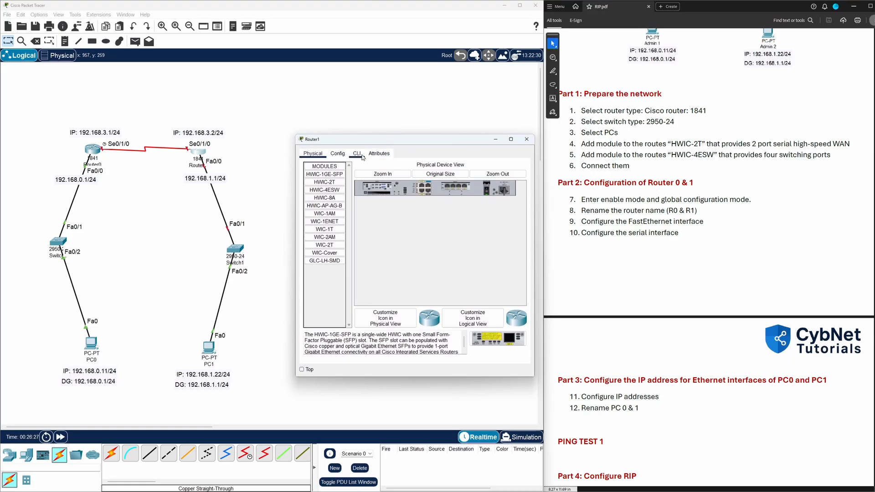
left_click(362, 157)
- Decline the initial configuration dialog on Router1 and enter privileged EXEC mode with enable
key("Return")
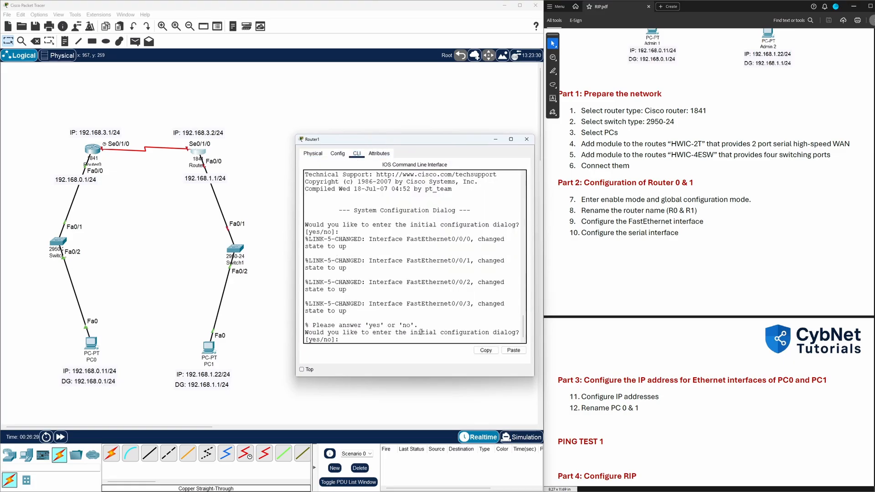
key("Return")
type("no")
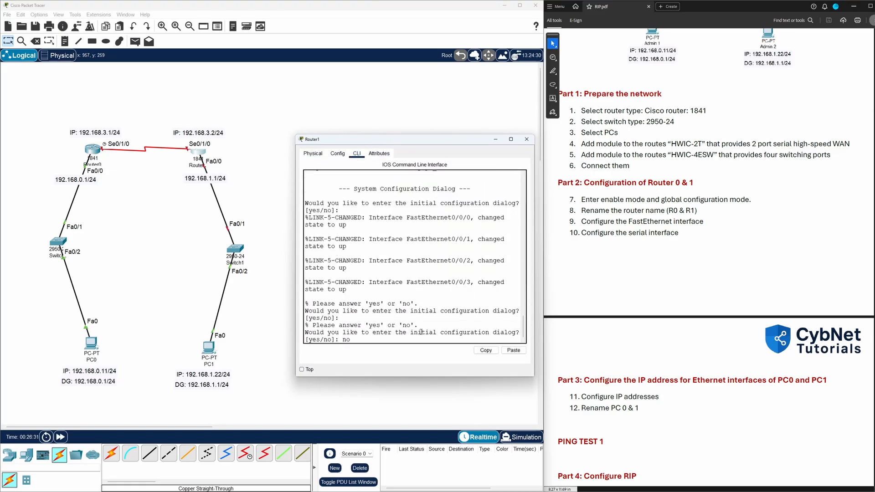
key("Return")
key("Return")
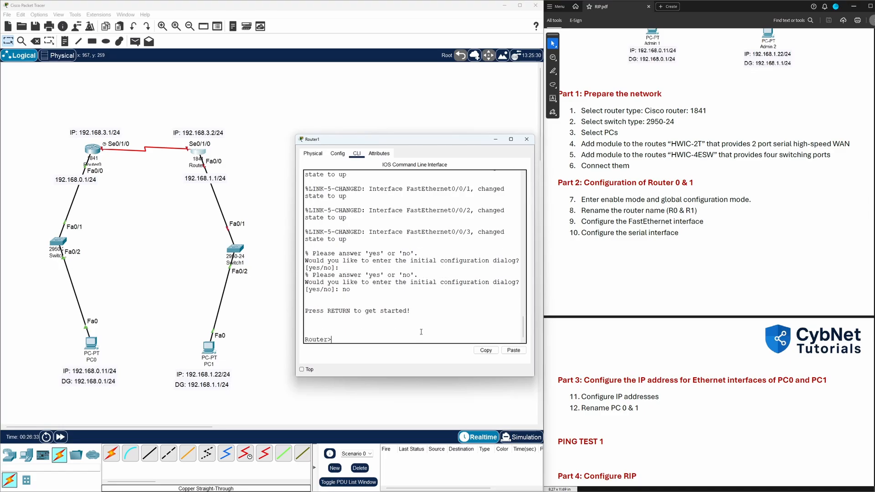
type("enable")
key("Return")
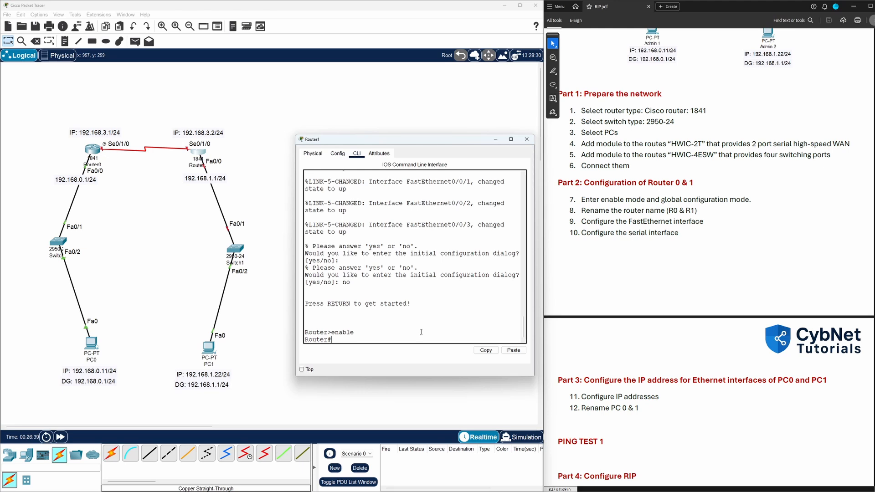
- Enter global configuration mode on Router1 and set its hostname to R1
type("configure terminal")
key("Return")
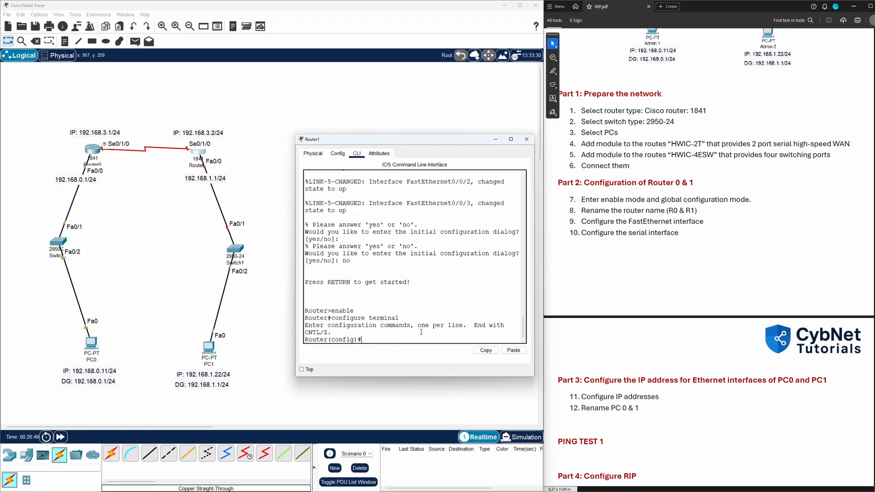
type("hostname R1")
key("Return")
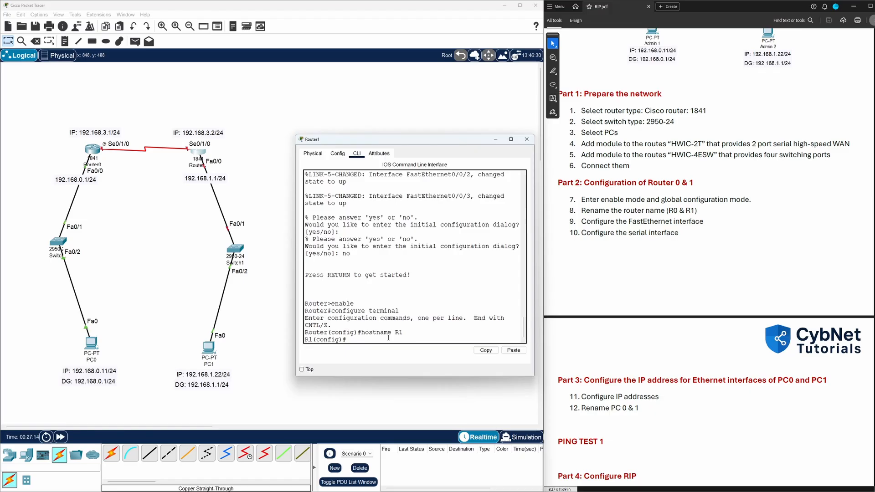
- Assign IP address 192.168.3.2 with mask 255.255.255.0 to R1's interface serial 0/1/0
type("interface serial 0/1/0")
key("Return")
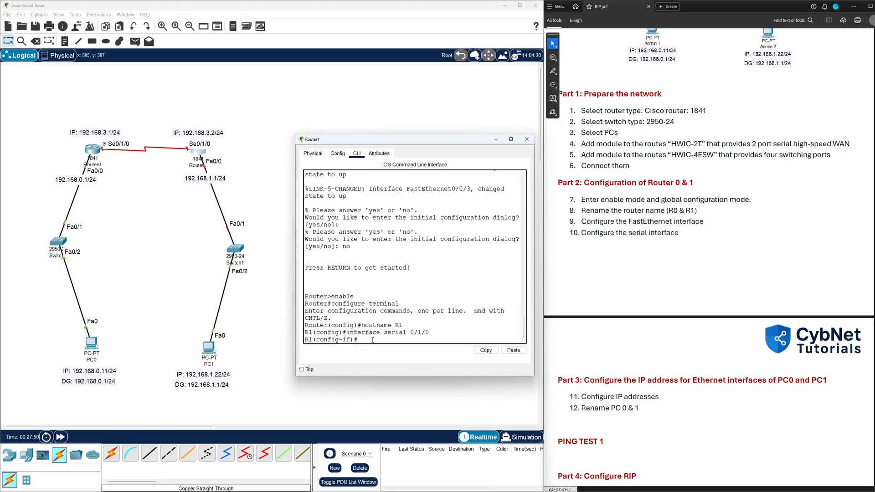
type("ip address 192.168.3.2")
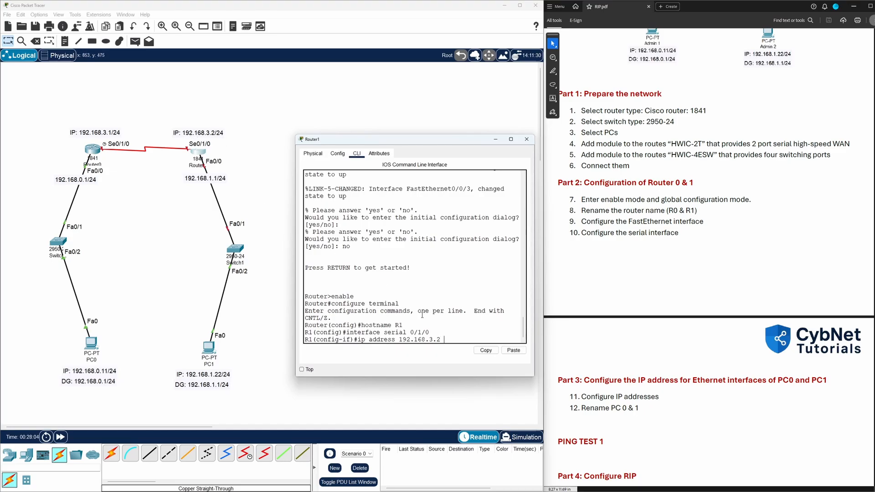
type(" 255.2")
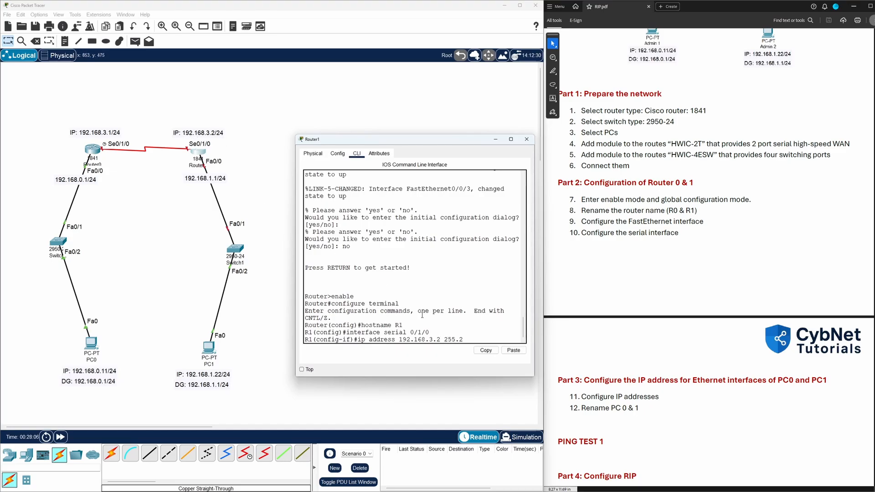
type("55.255.0")
key("Return")
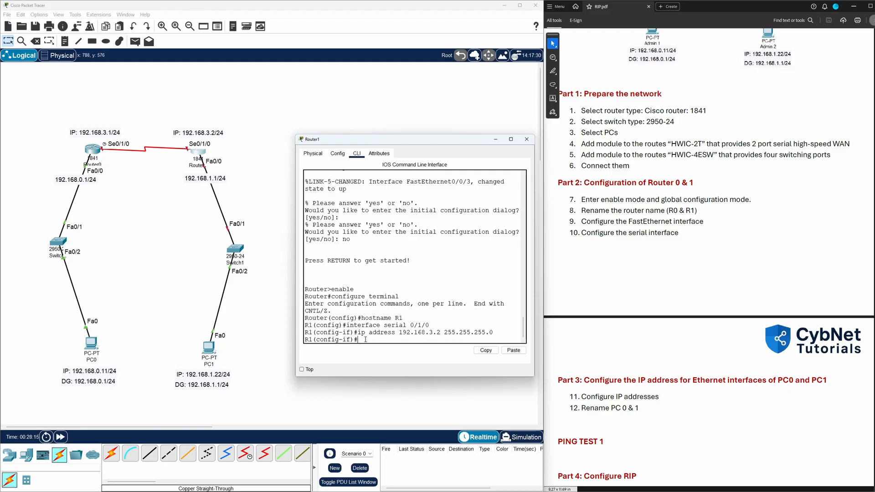
- Try to set a clock rate of 64000 on R1's serial 0/1/0 interface and enable the interface with no shutdown
type("lock")
type("raet")
key("BackSpace")
key("BackSpace")
key("BackSpace")
type("ate 64000")
key("Return")
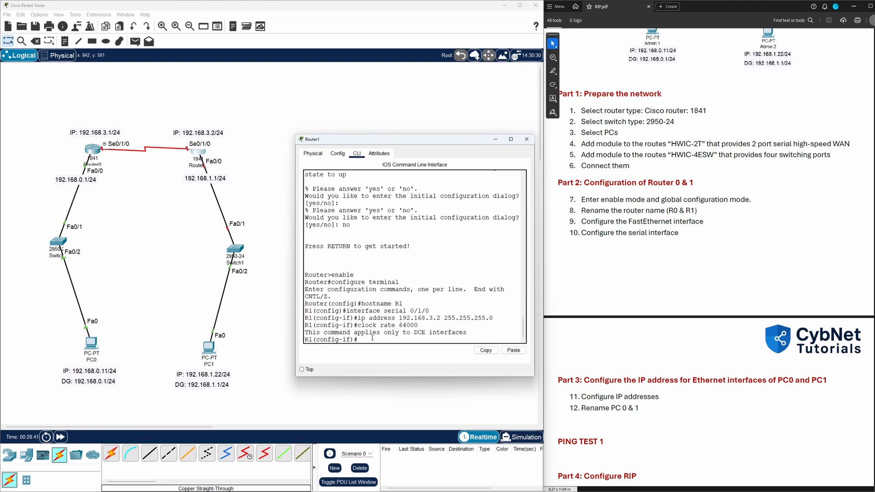
type("no shutdown")
key("Return")
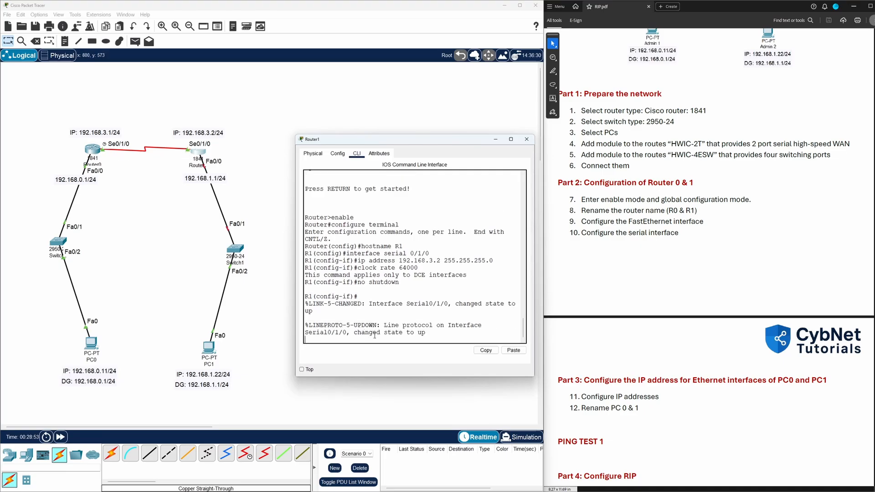
key("Return")
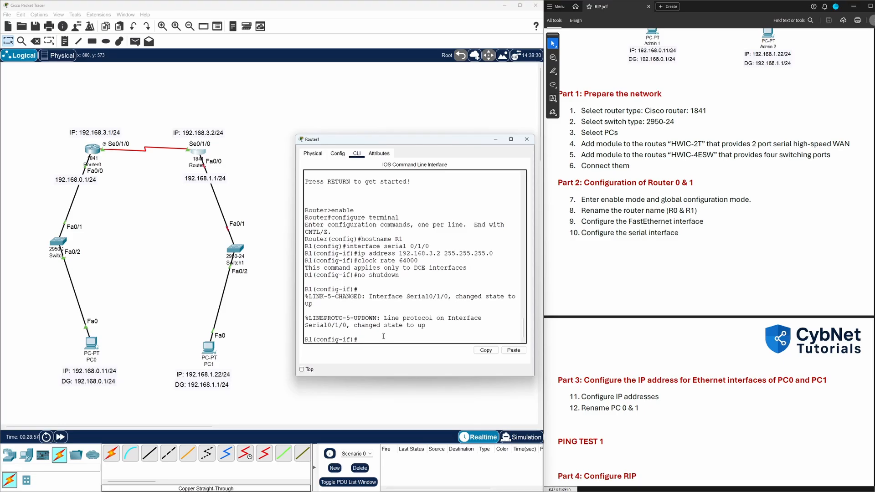
- Assign IP address 192.168.0.1 with mask 255.255.255.0 to R1's interface fa0/0 and enable it with no shutdown
type("interface fa0/0")
key("Return")
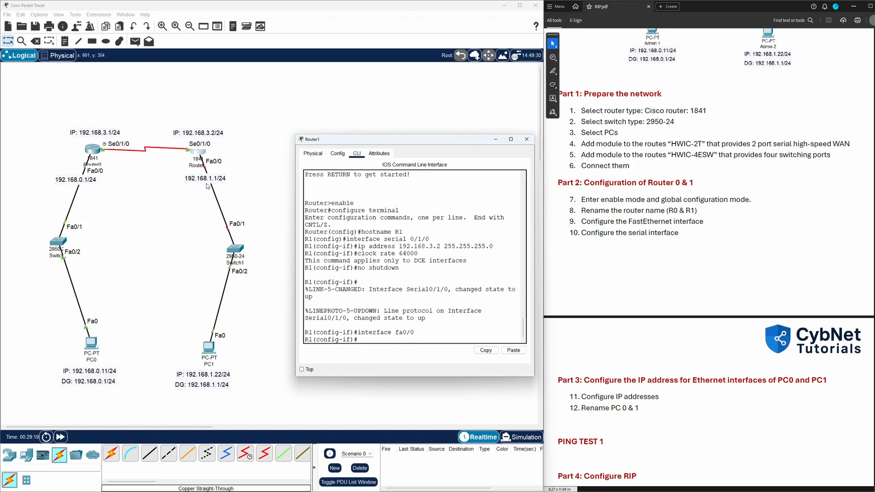
type("ip address 192.168.0.0 2552")
key("BackSpace")
type(".255.255.0")
key("BackSpace")
type("1")
key("Return")
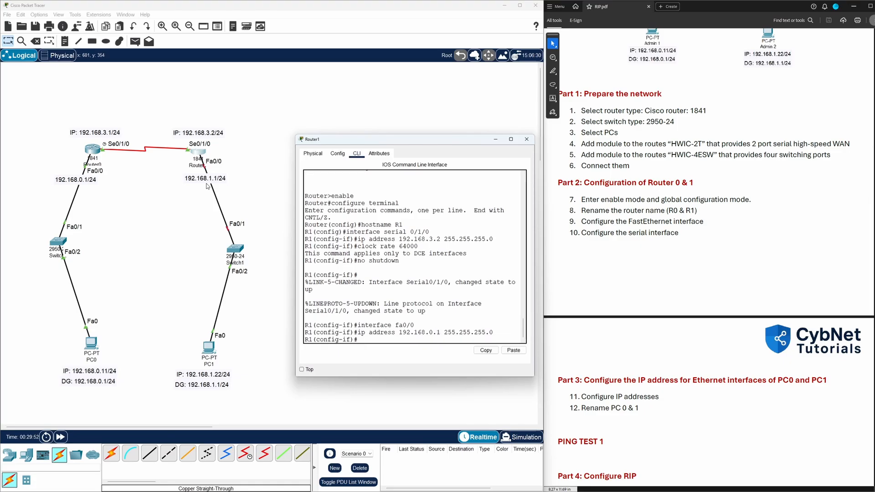
type("no shutdown")
key("Return")
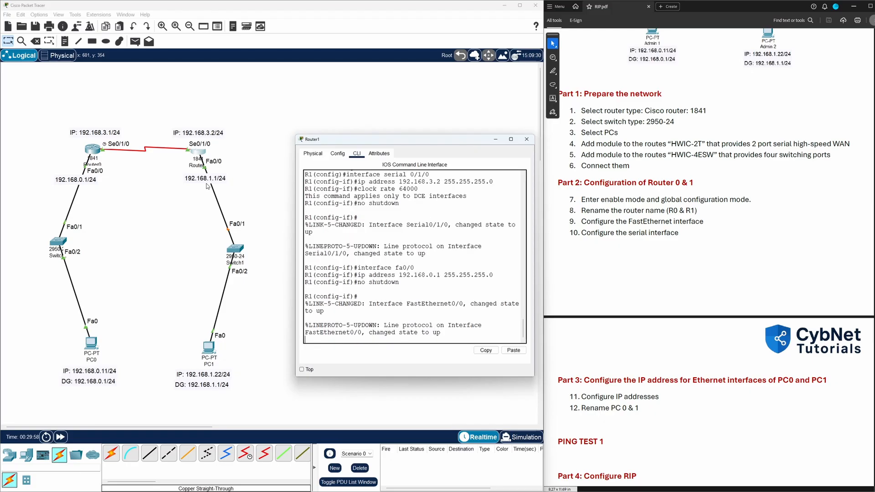
key("Return")
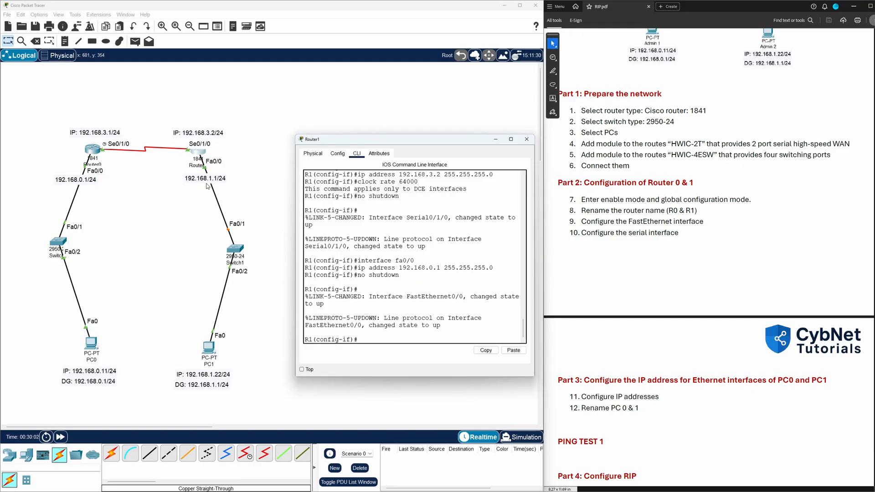
- Return to privileged EXEC mode on R1 and list its interfaces with show ip interface brief
type("exit")
key("Return")
type("e")
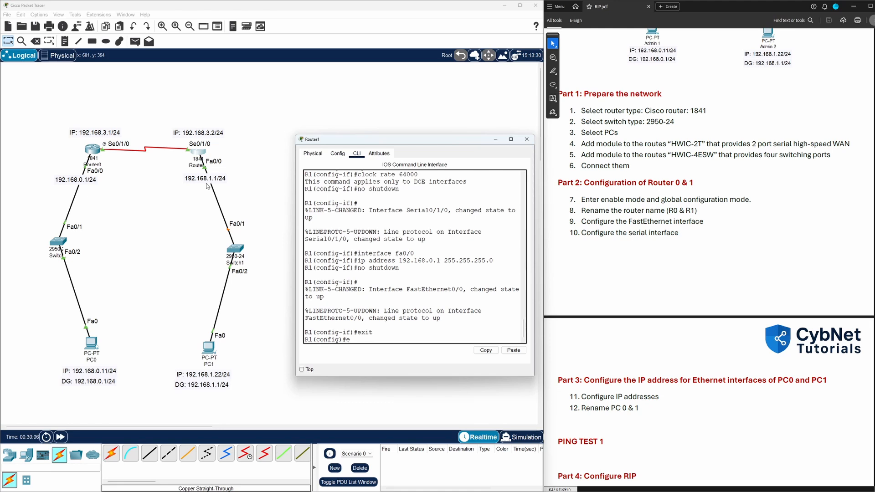
type("xit")
key("Return")
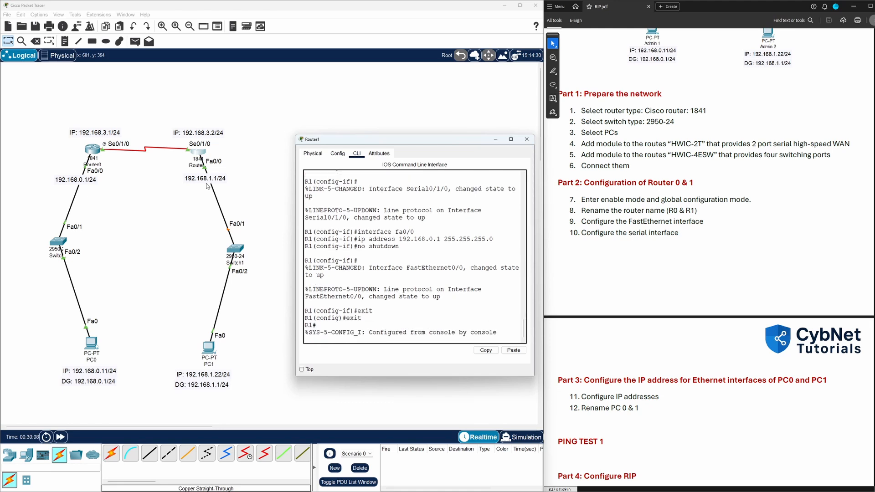
type("show ip briefinterface")
key("Return")
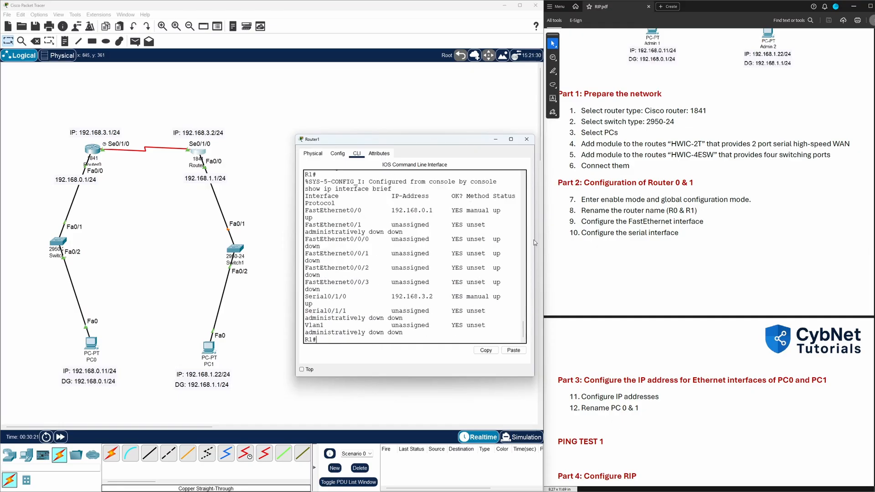
- Bring Router1's window back and widen it to check the FastEthernet0/0 and Serial0/1/0 addresses in the interface table
mouse_move(543, 237)
left_mouse_down()
mouse_move(587, 242)
mouse_move(542, 251)
left_mouse_up()
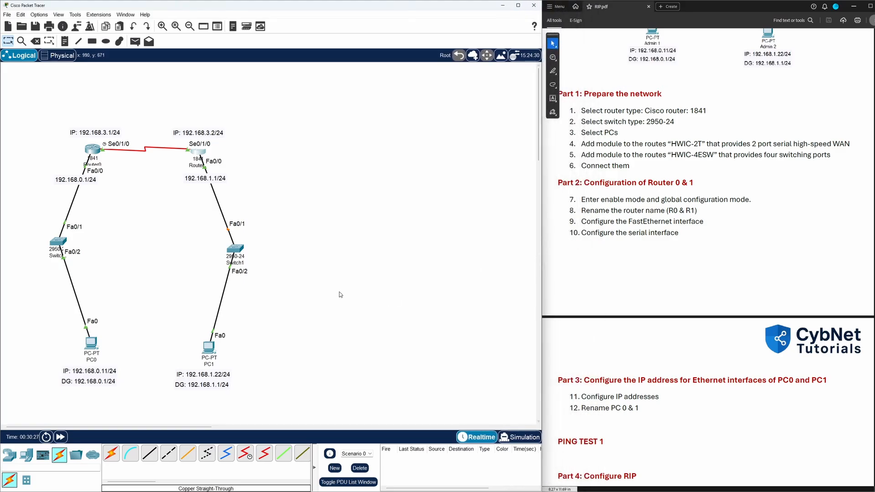
left_click(200, 153)
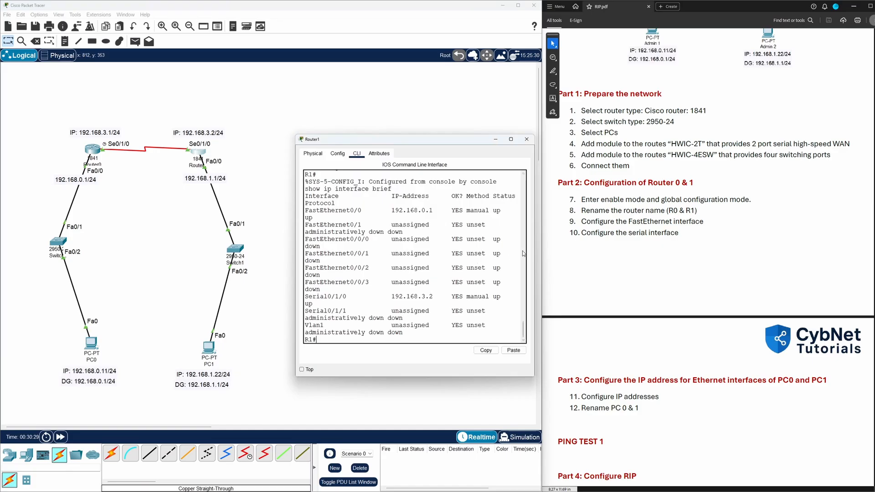
left_click_drag(534, 249, 660, 257)
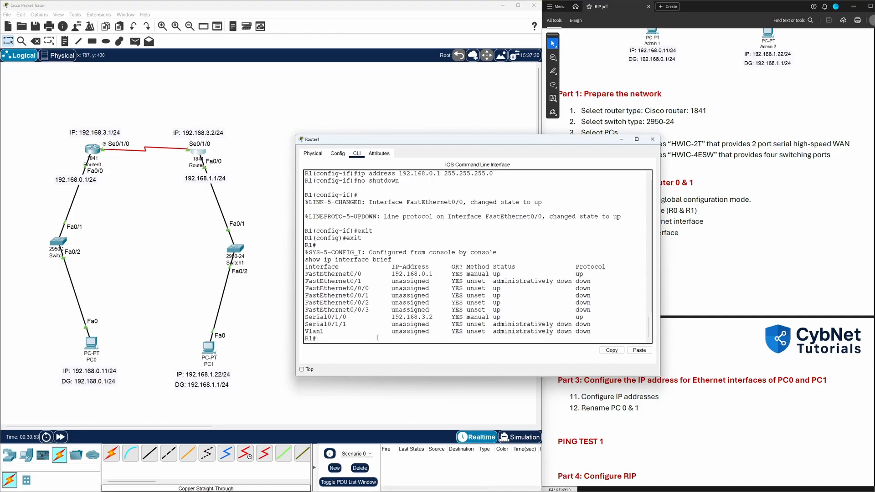
- Re-enter global configuration mode on R1 with configure terminal
type("con")
type("fufre")
key("BackSpace")
key("BackSpace")
key("BackSpace")
key("BackSpace")
key("BackSpace")
type("igure terminal")
key("Return")
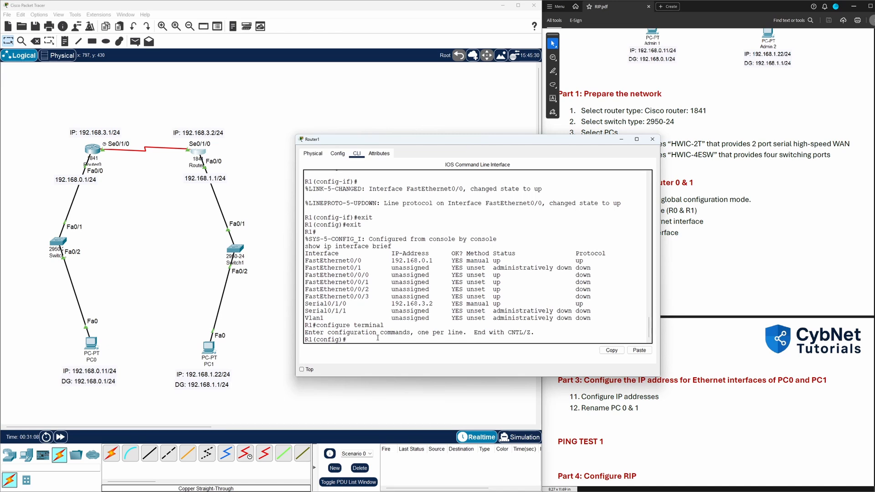
- Remove the address 192.168.0.1 255.255.255.0 from R1's interface fa0/0 with the no form of ip address
type("interface fa0/0")
key("Return")
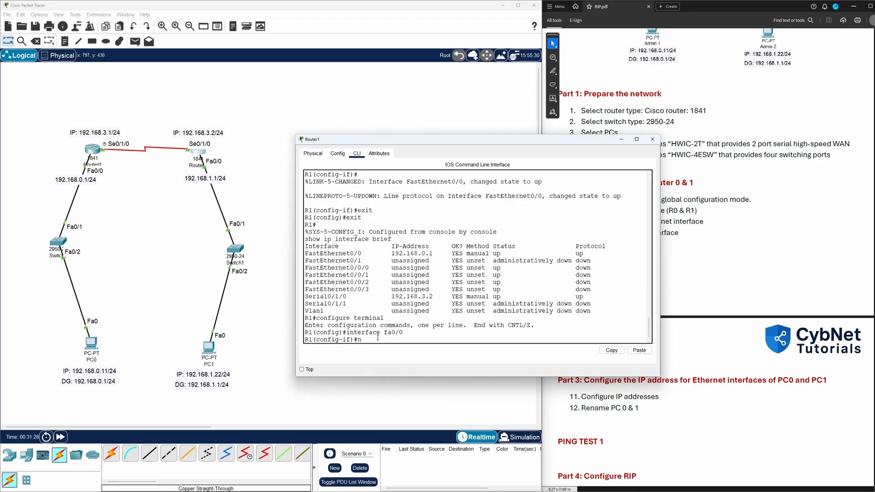
type("p address 1")
type("92.168.0.1 255.255.255.0")
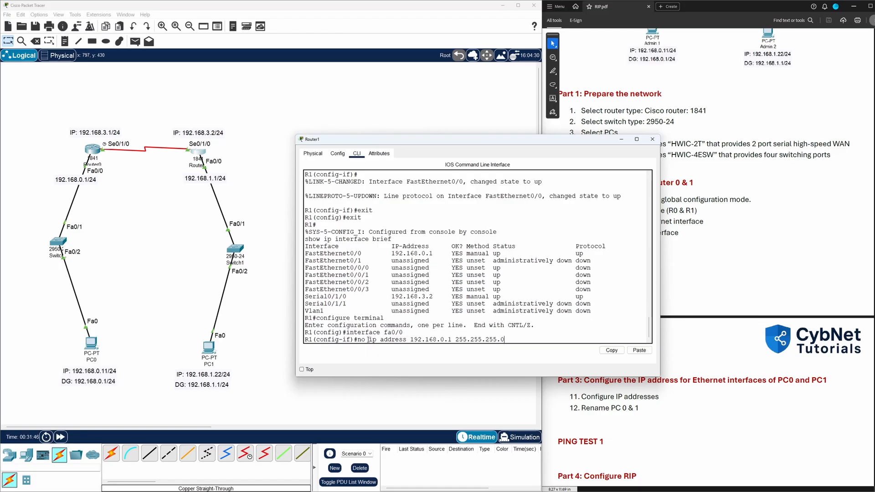
left_click_drag(370, 340, 357, 340)
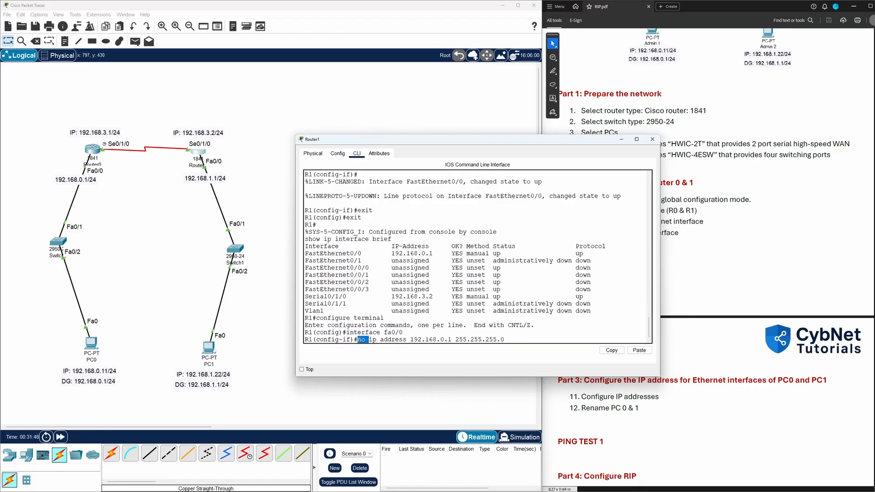
left_click(513, 340)
key("Return")
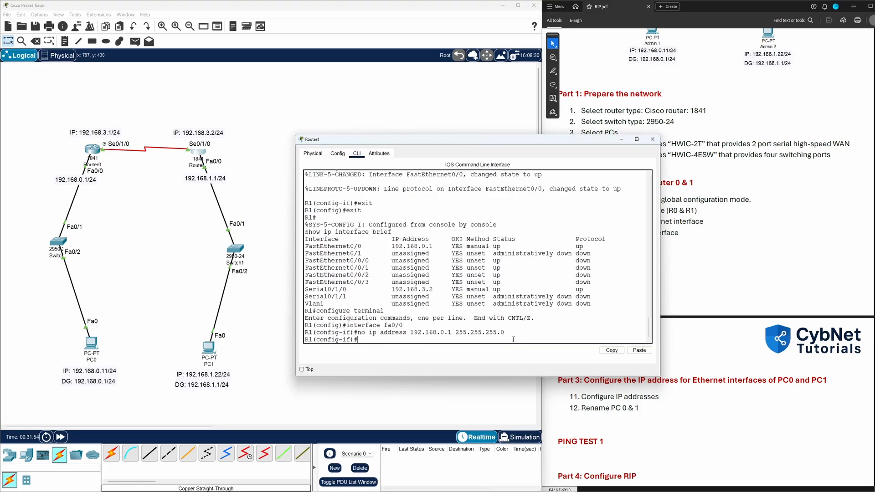
- Assign IP address 192.168.1.1 with mask 255.255.255.0 to R1's fa0/0 interface and enable it with no shutdown
type("ip address 192.168")
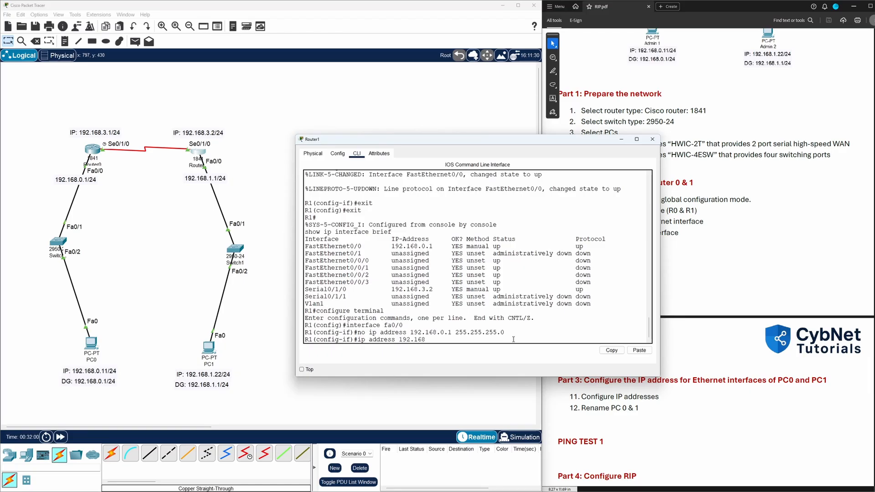
type(".1.1 255.255.255.0")
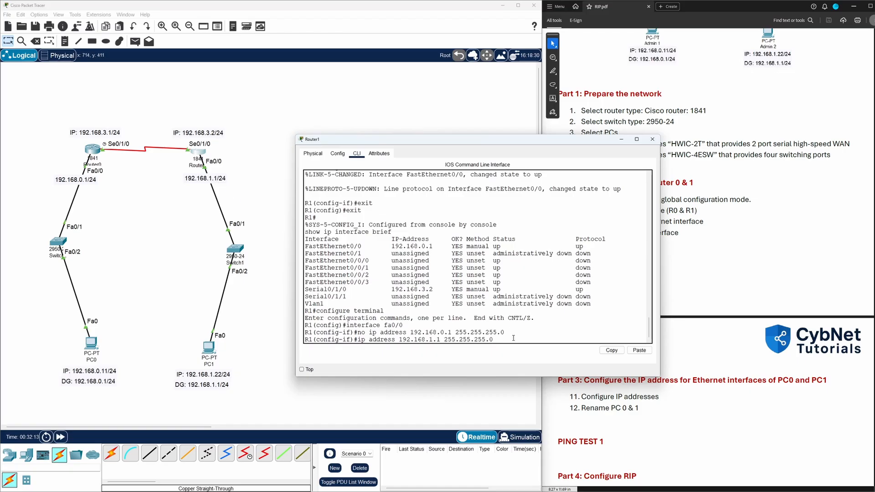
key("Return")
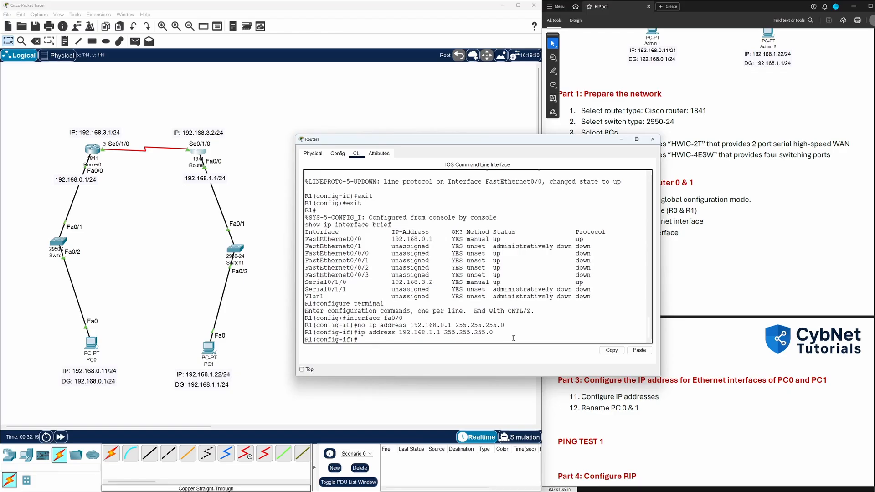
type("no shutdown")
key("Return")
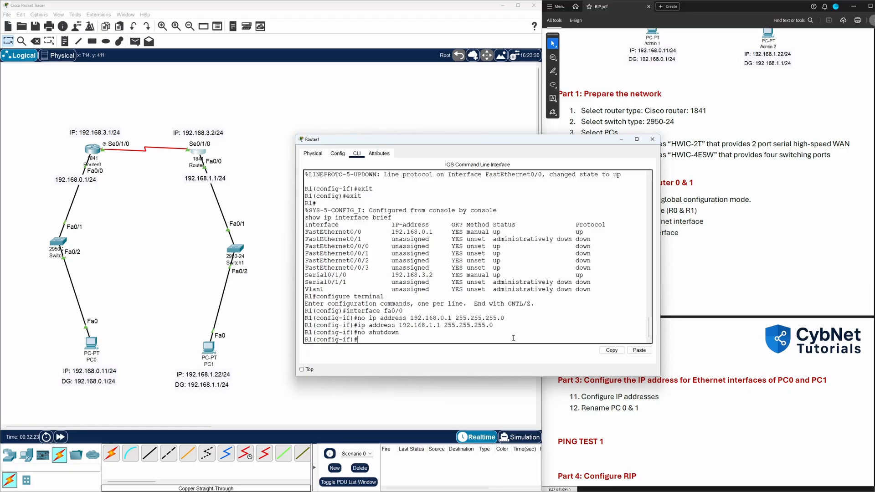
- Leave configuration mode on R1 and rerun show ip interface brief to verify the corrected FastEthernet0/0 address
type("exit")
key("Return")
type("exi")
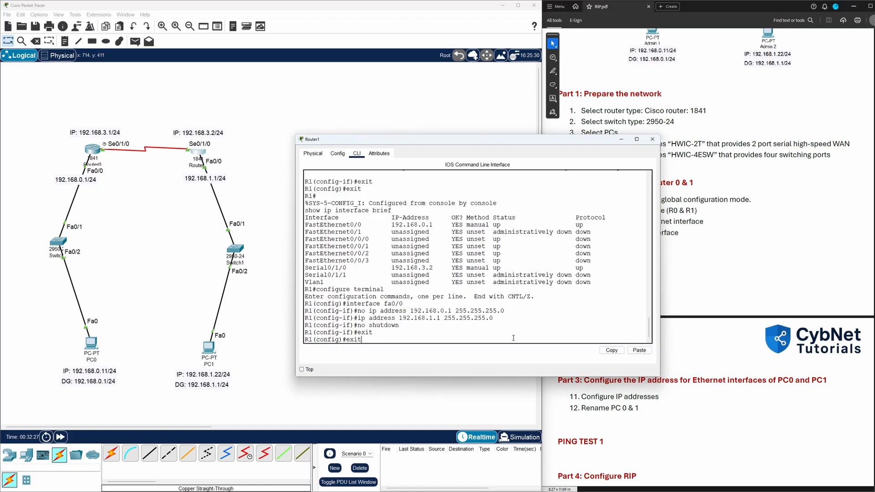
type("t")
key("Return")
key("Return")
key("Up")
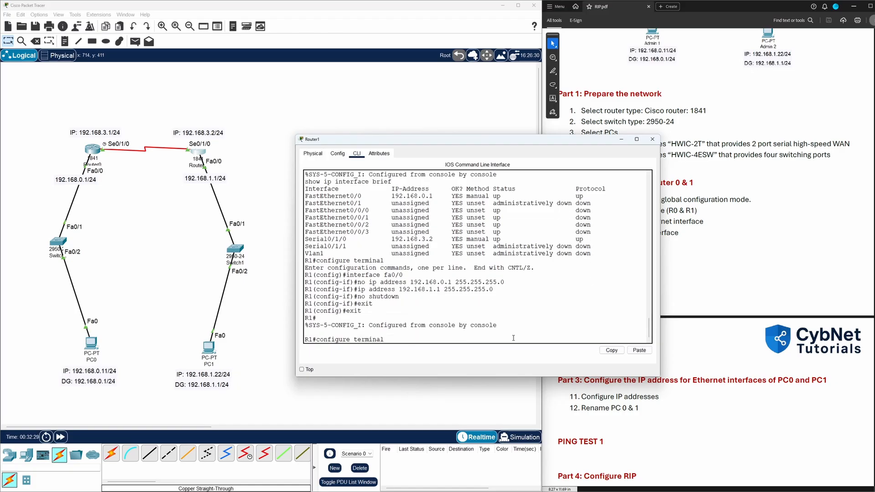
key("Up")
key("Down")
key("Up")
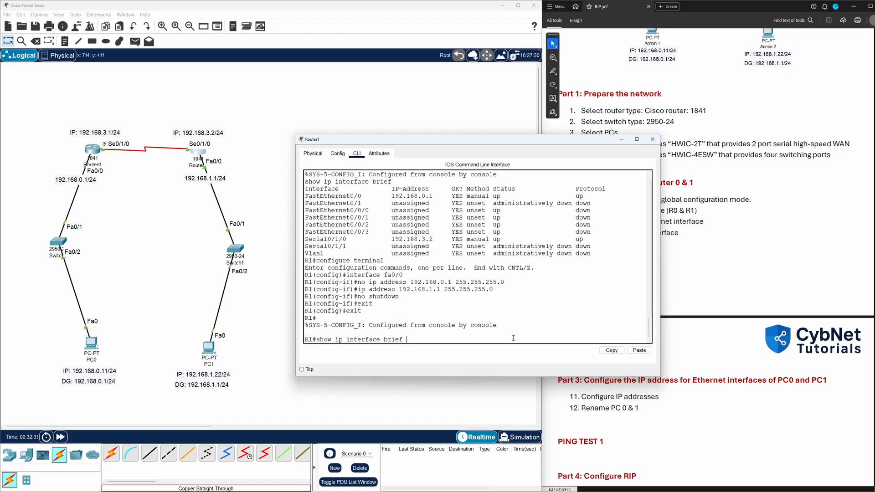
key("Return")
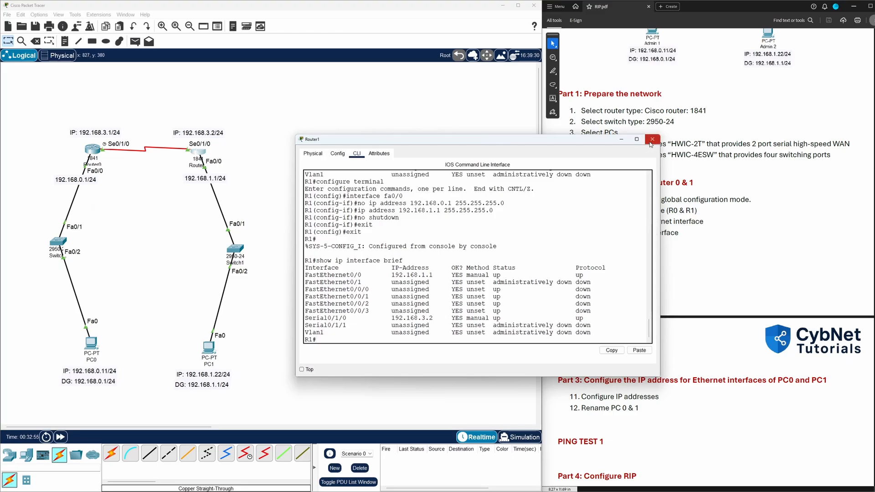
- Close Router1's window and open the desktop applications of PC0
left_click(652, 139)
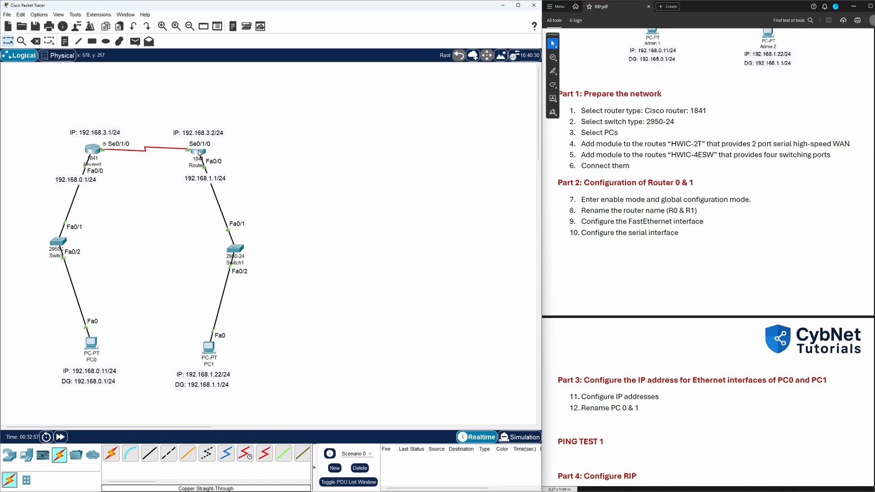
mouse_move(198, 152)
mouse_move(95, 152)
left_click(92, 342)
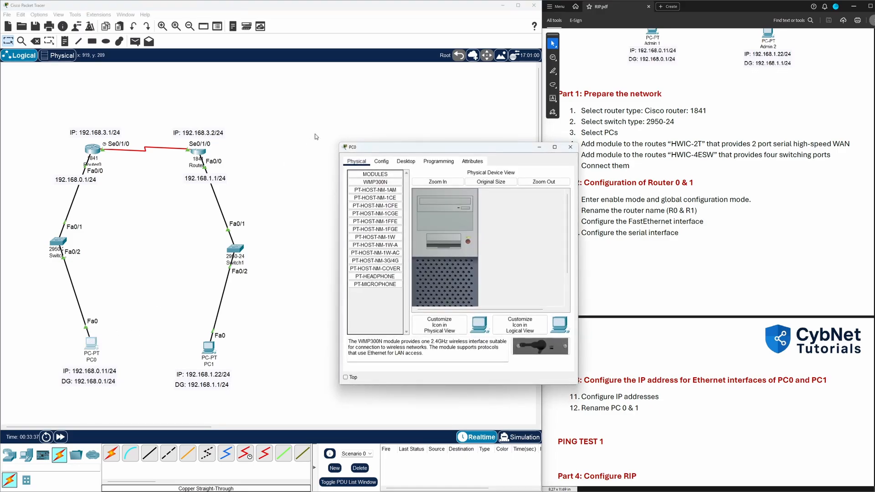
left_click_drag(389, 149, 384, 141)
left_click(398, 154)
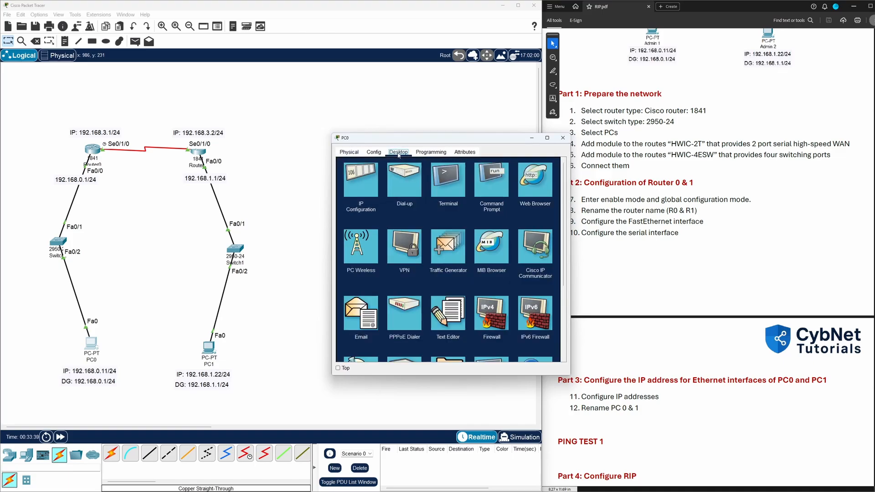
- Give PC0 the static IPv4 address 192.168.0.11, subnet mask 255.255.255.0 and default gateway 192.168.0.1
left_click(374, 183)
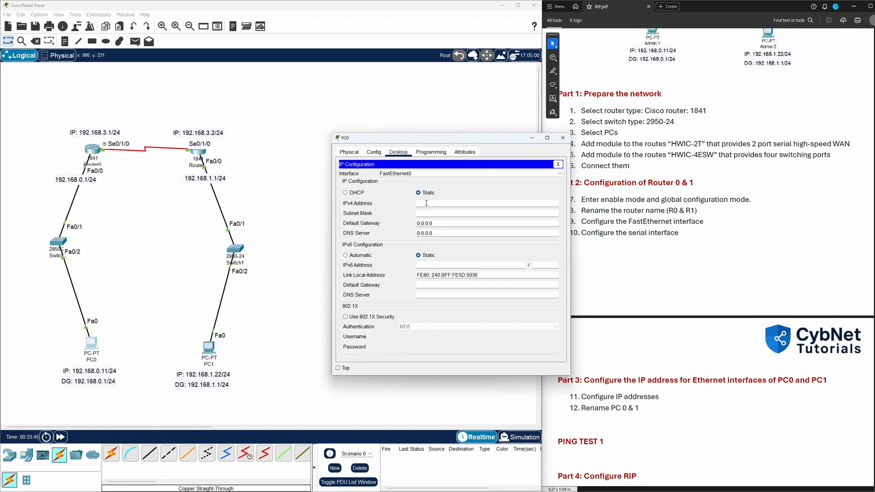
type("192.168.0.11")
left_click(429, 214)
left_click(430, 215)
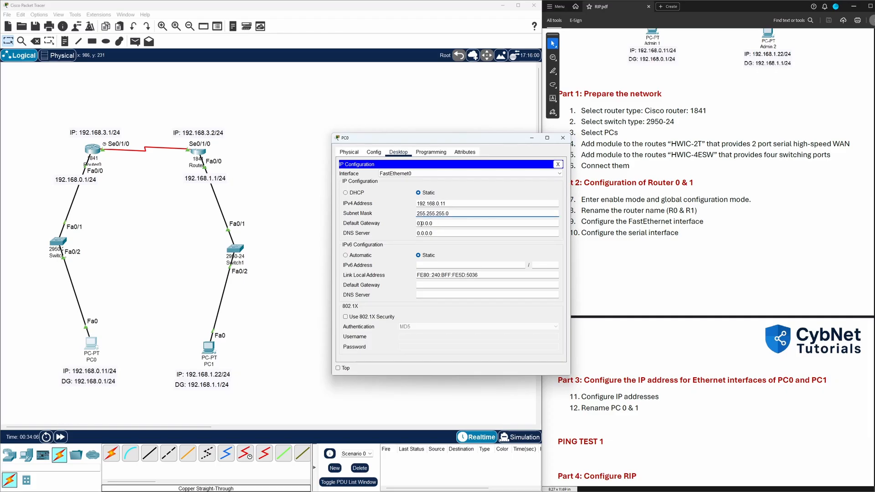
key("Tab")
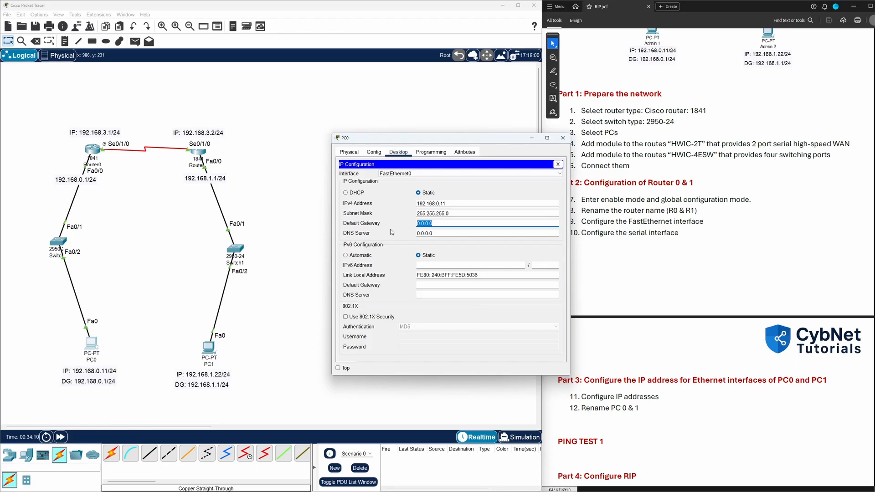
type("192.168.0.1")
double_click(430, 203)
double_click(437, 213)
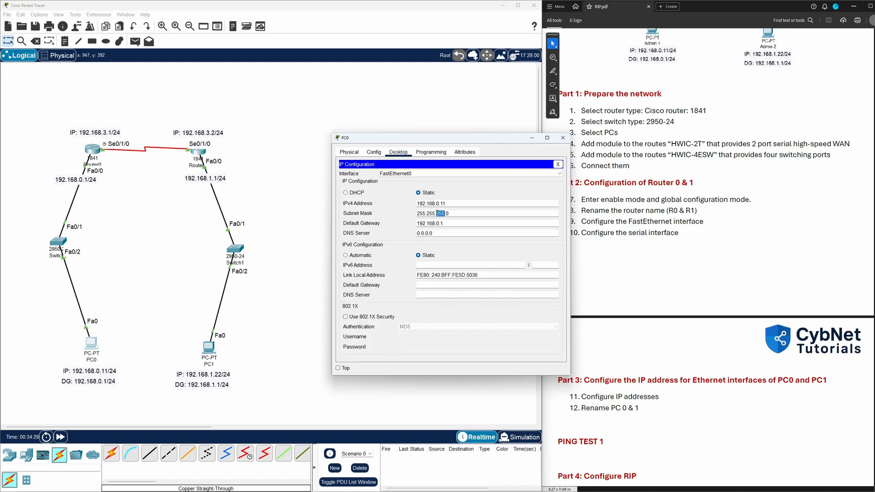
triple_click(434, 223)
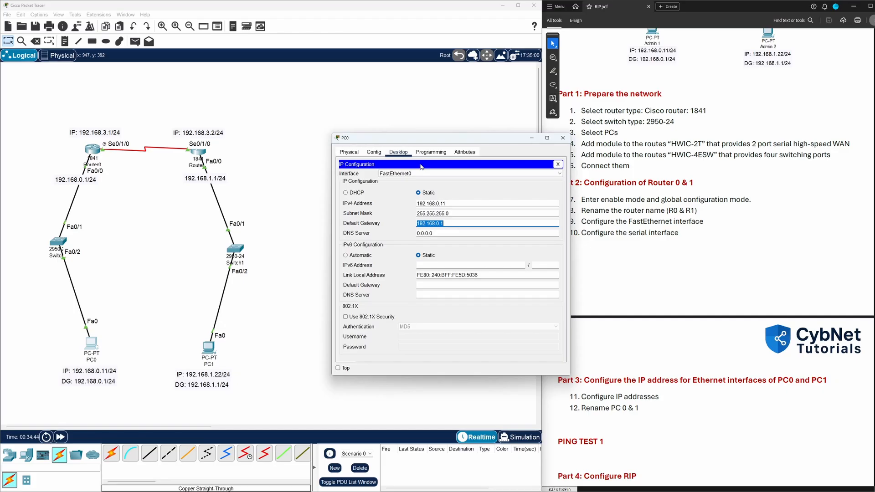
- Change PC0's display name to Admin 1 and close its window
left_click(374, 154)
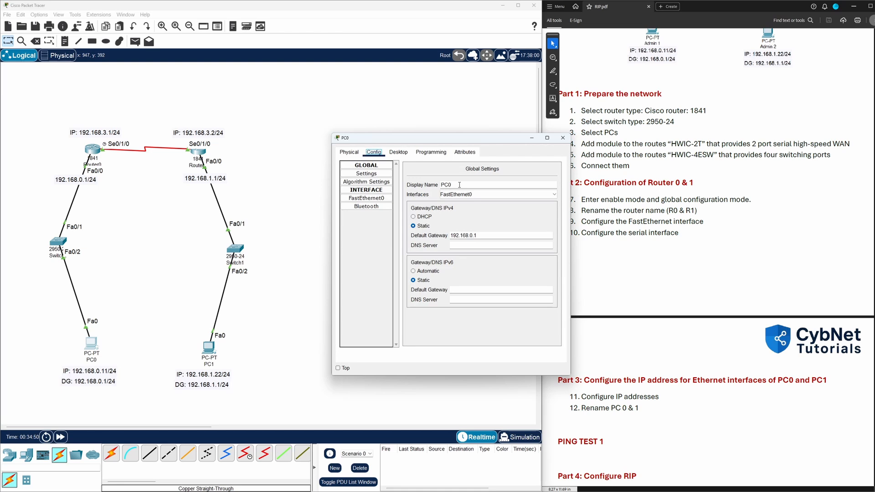
left_click_drag(460, 185, 432, 186)
type("A")
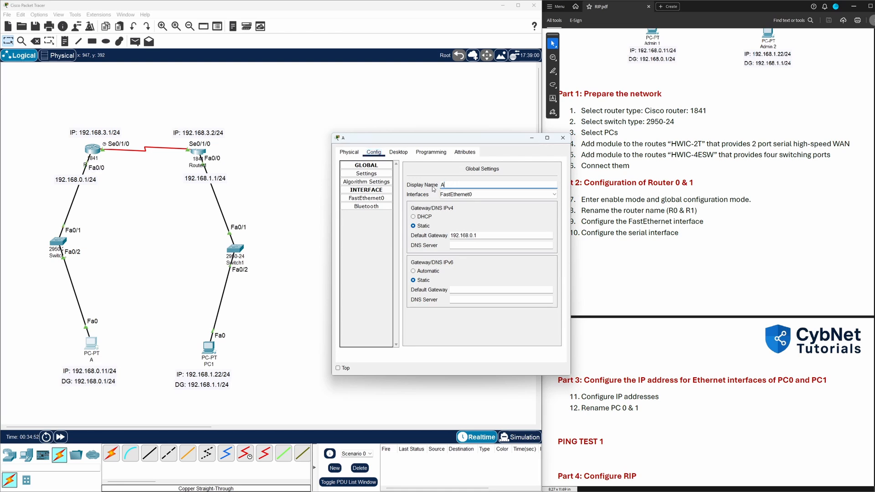
type("dmin 1")
left_click(562, 139)
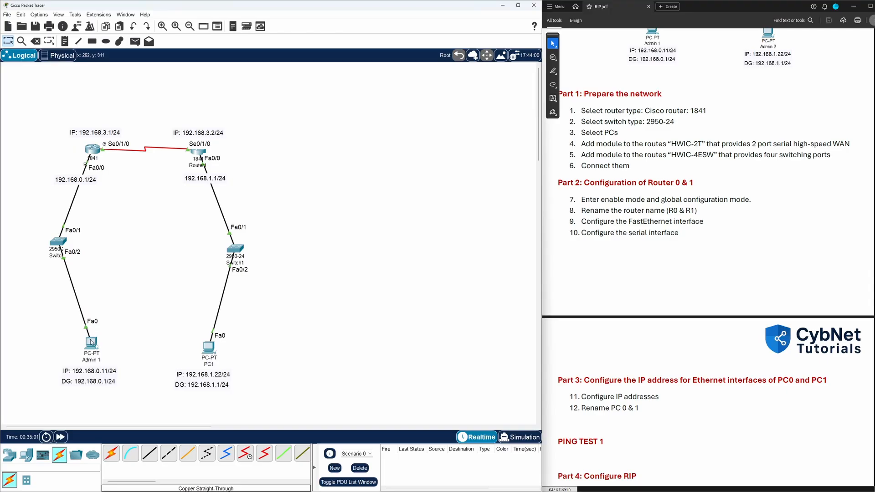
- Give PC1 the static IPv4 address 192.168.1.22, subnet mask 255.255.255.0 and default gateway 192.168.1.1
mouse_move(92, 343)
mouse_move(208, 349)
left_click(208, 347)
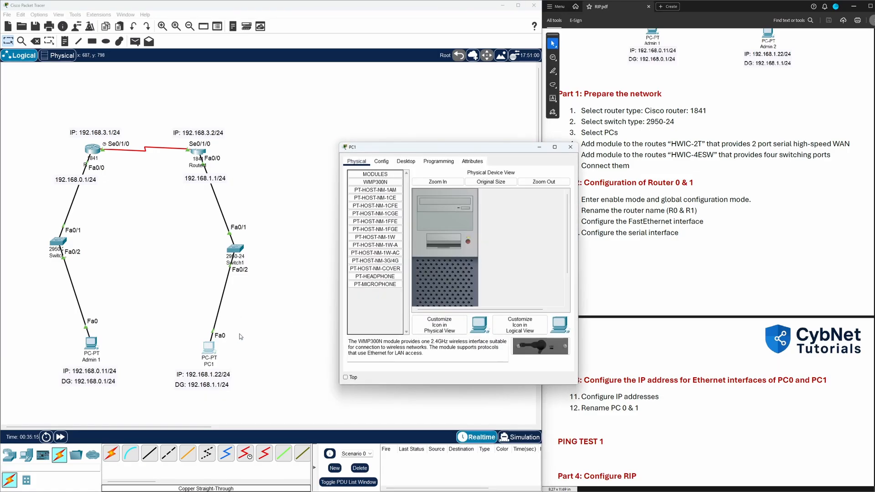
left_click(406, 161)
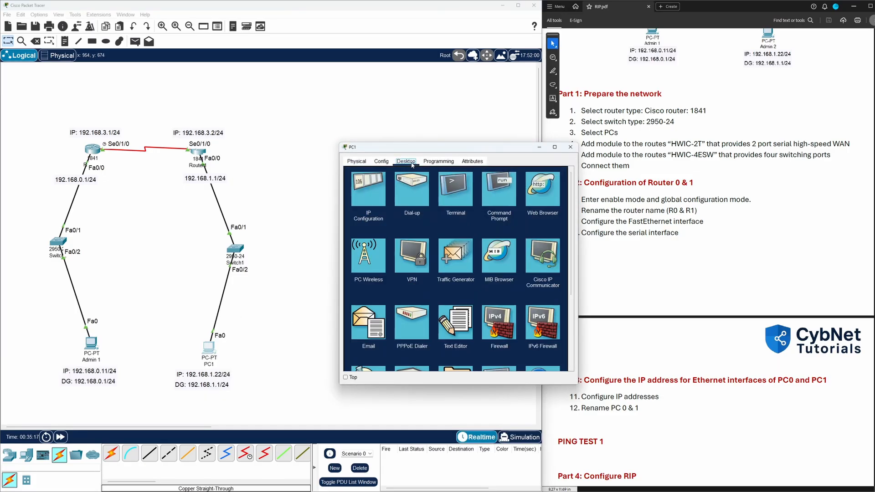
left_click(371, 189)
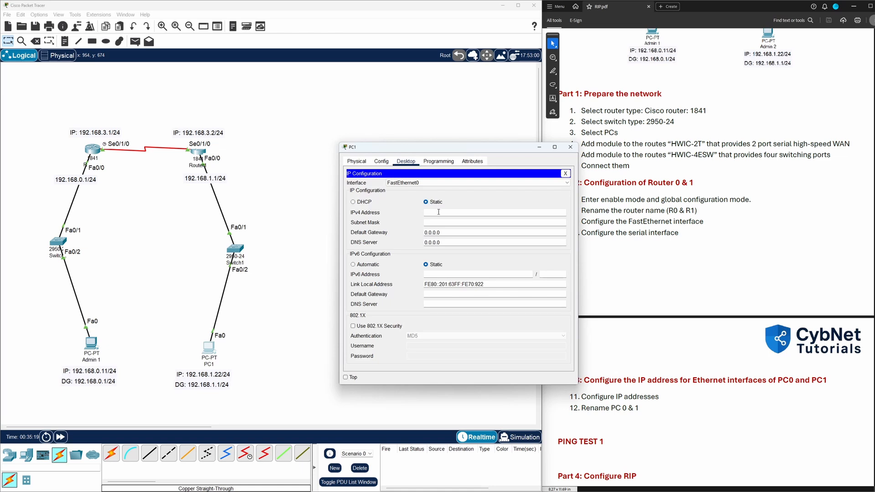
type("192.168.1.22")
left_click(450, 222)
left_click_drag(441, 233, 412, 235)
type("192.168.1.1")
left_click(413, 232)
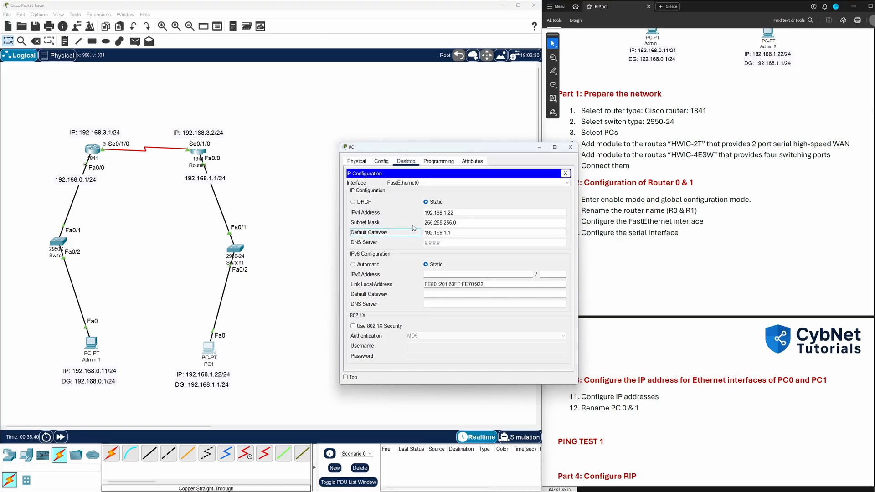
- Change PC1's display name to Admin 2 and close its window
left_click(382, 162)
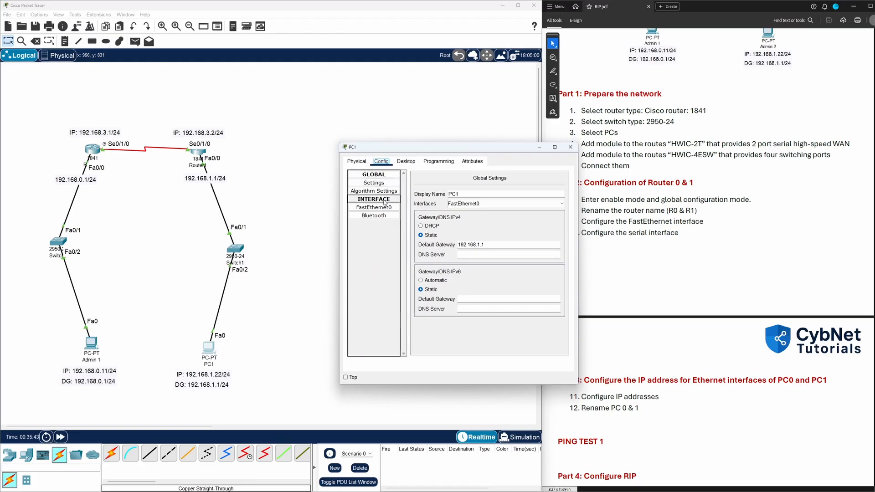
double_click(464, 195)
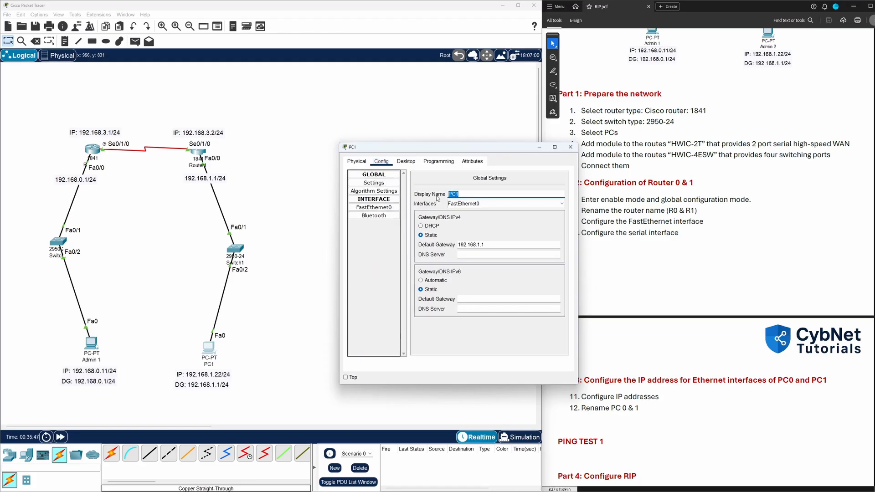
type("Admin 2")
left_click(565, 151)
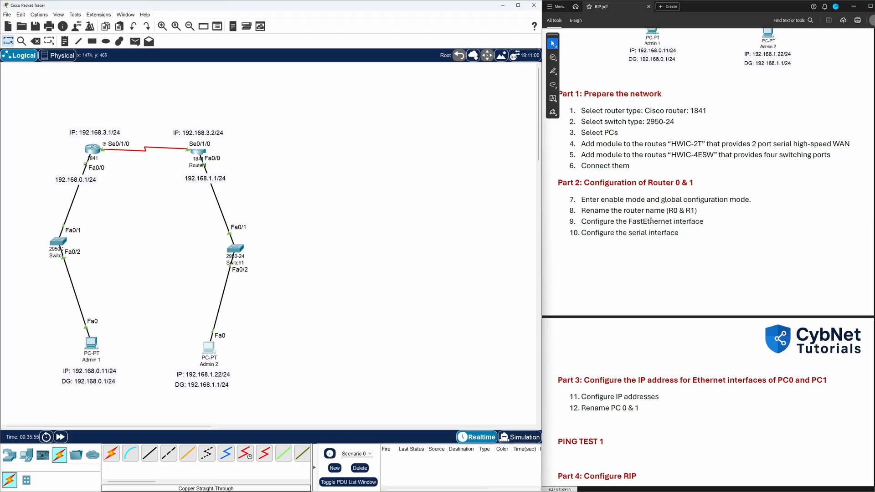
- Ping 192.168.1.22 from Admin 1's command prompt to test connectivity before RIP is configured, and close the window
scroll(644, 224, "down", 3)
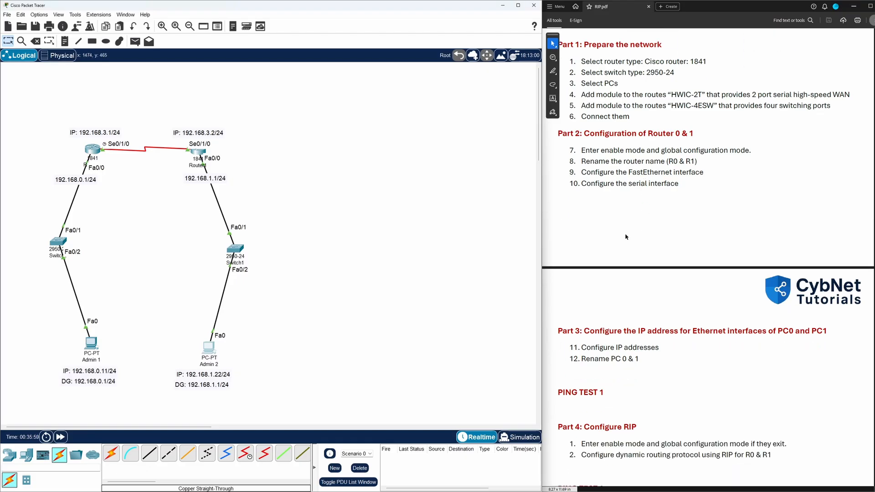
scroll(627, 231, "up", 3)
scroll(625, 234, "up", 1)
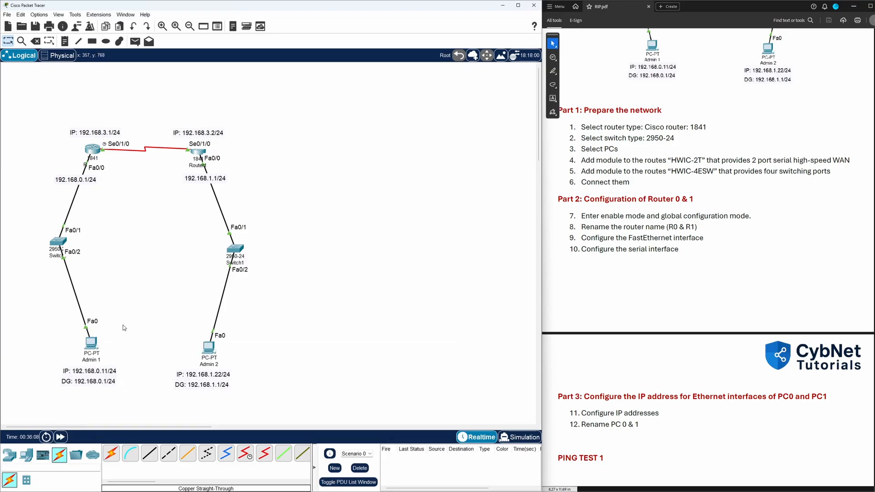
left_click(90, 345)
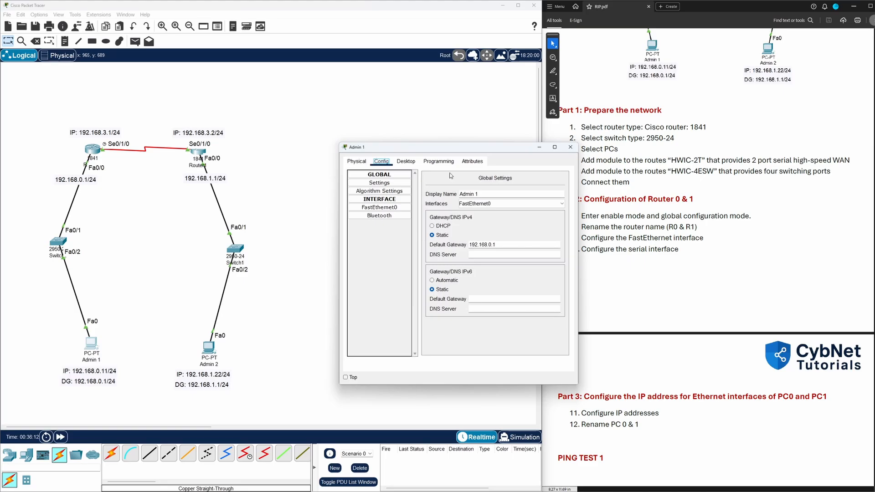
left_click(405, 162)
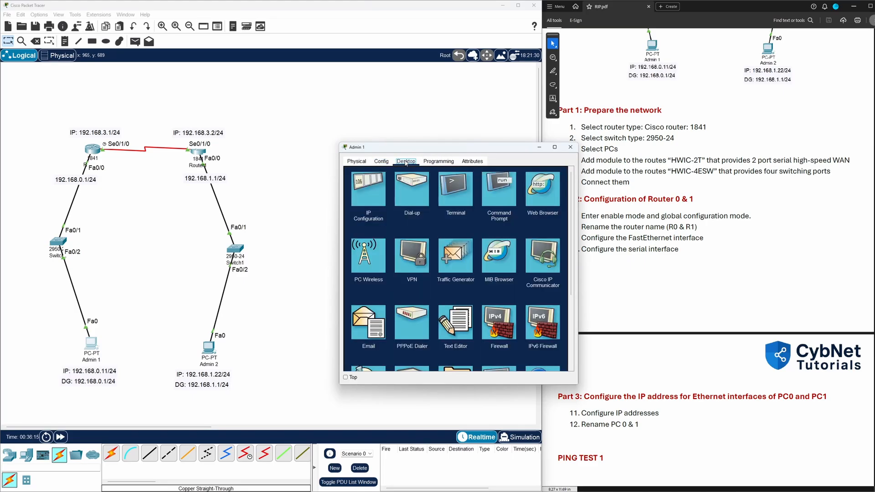
left_click(495, 191)
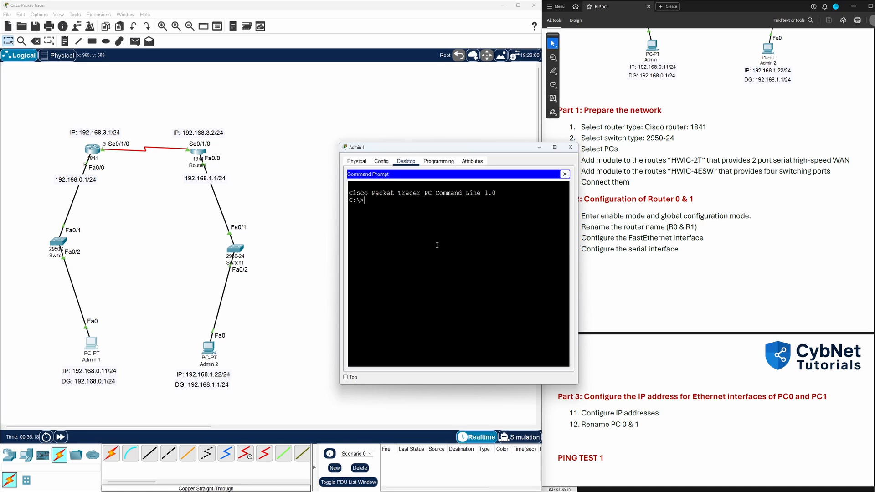
type("ping 192.168.1.22")
key("Return")
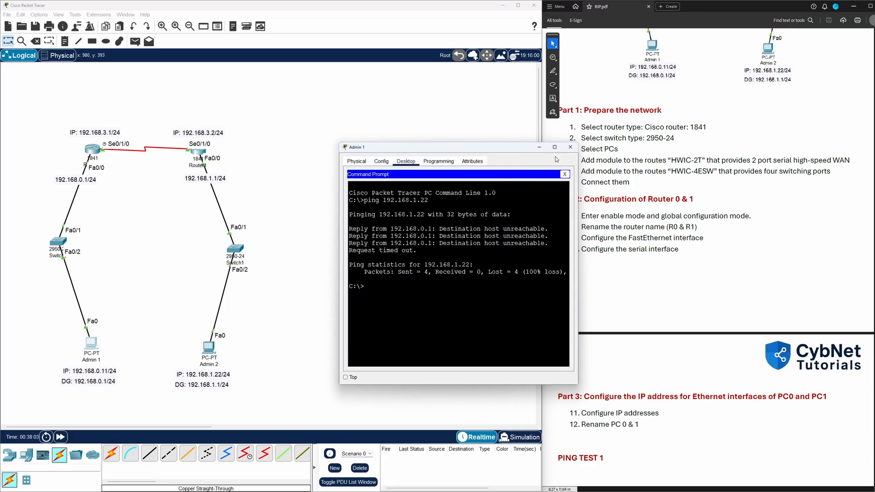
left_click(570, 147)
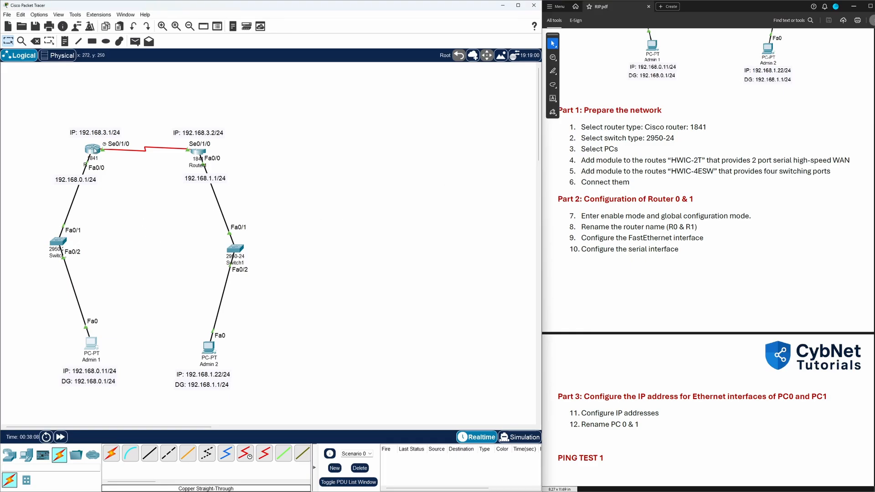
- Open Router0's command line and enter privileged mode and global configuration mode on R0
left_click(94, 150)
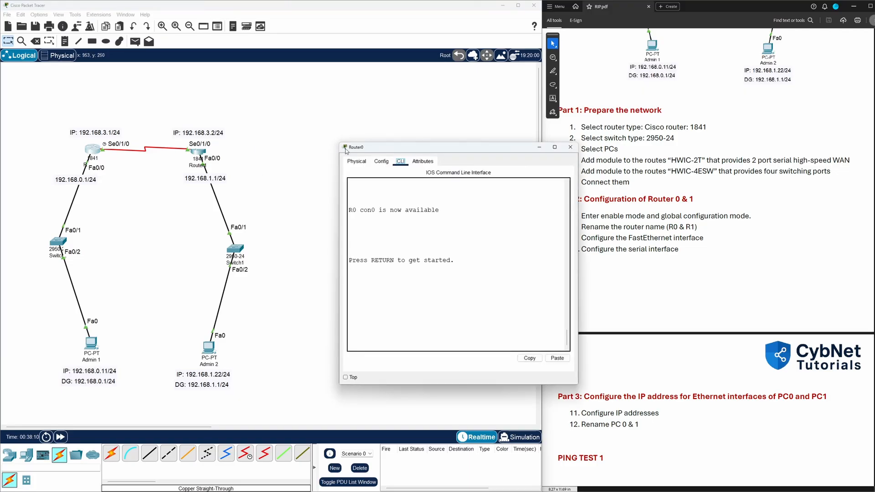
left_click_drag(381, 149, 392, 147)
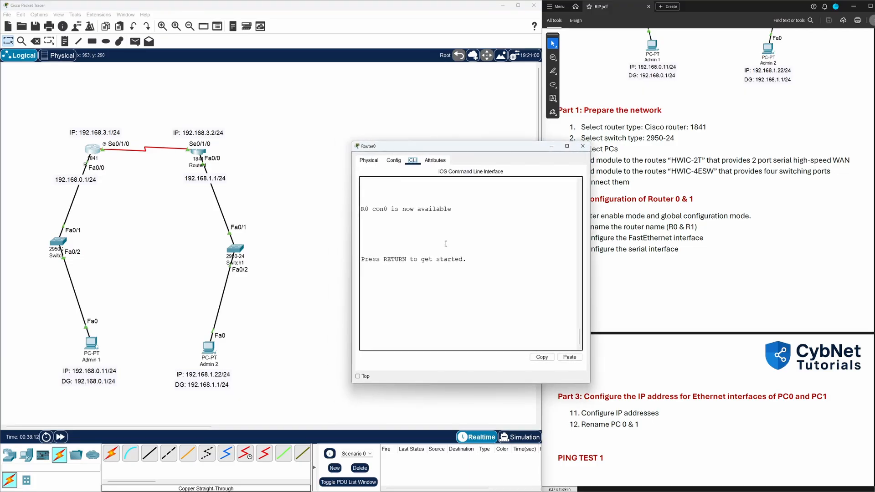
left_click(443, 273)
key("Return")
key("Return")
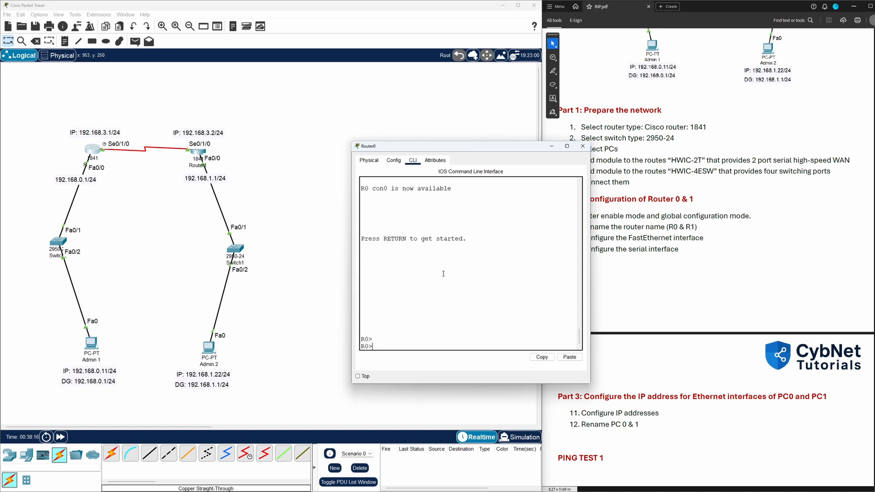
type("enable")
key("Return")
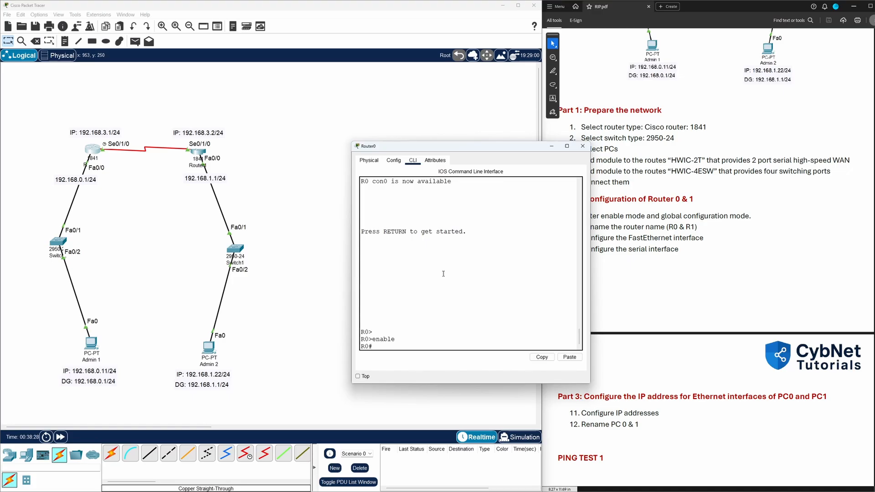
type("configure terminal")
key("Return")
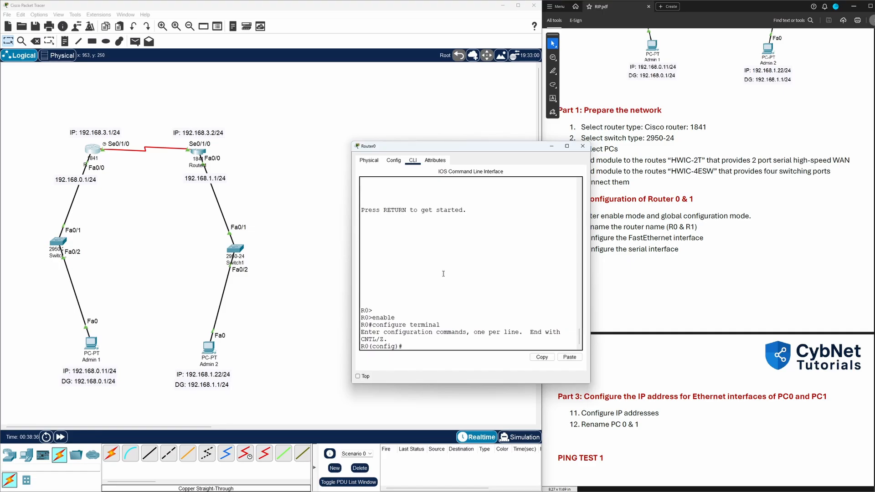
- Enable RIP routing on R0 and advertise the networks 192.168.0.0 and 192.168.3.0
type("router rip")
key("Return")
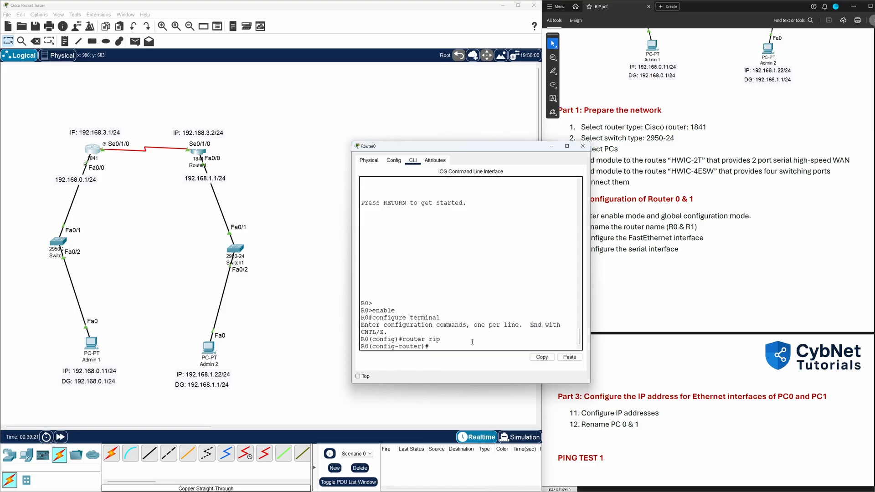
type("network 192.168.0.0")
key("Return")
key("Up")
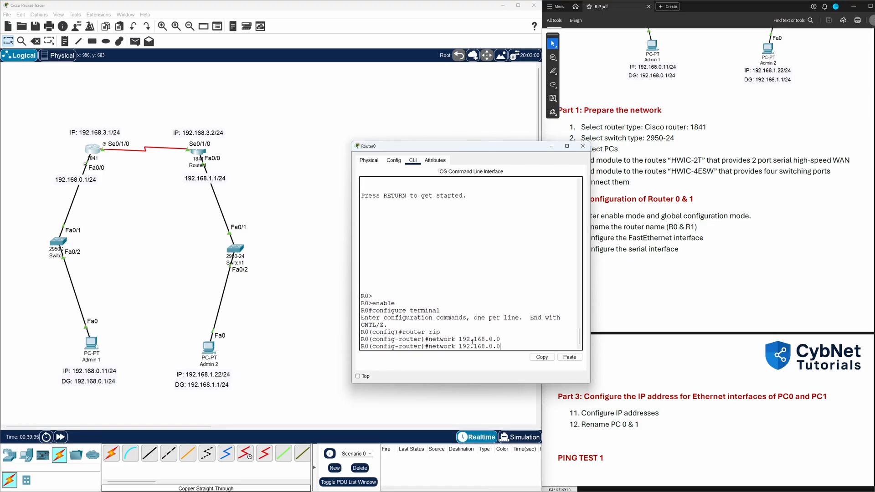
key("BackSpace")
type("3")
key("Return")
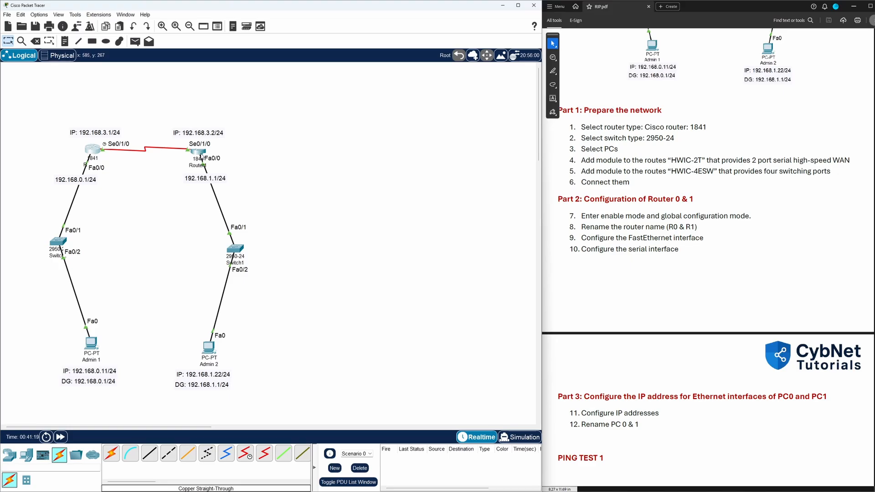
- Open Router1's command line and enter global configuration mode on R1
left_click(200, 154)
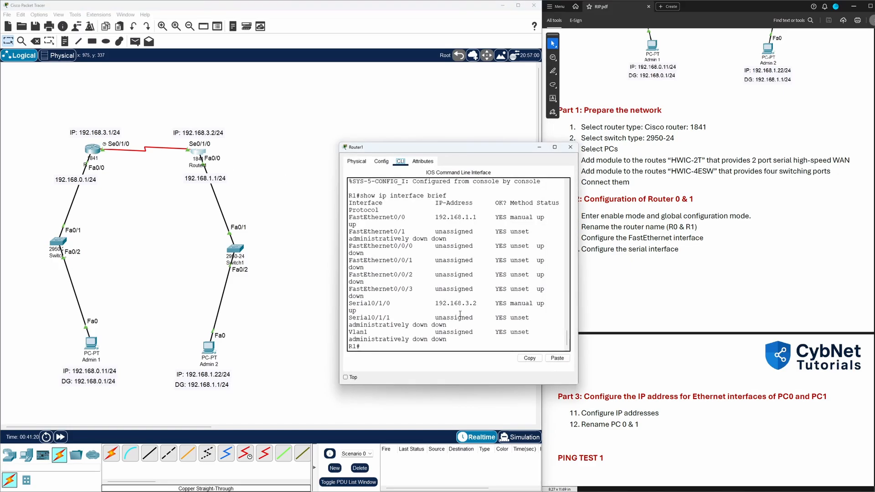
left_click(472, 332)
key("Return")
key("Return")
key("Return")
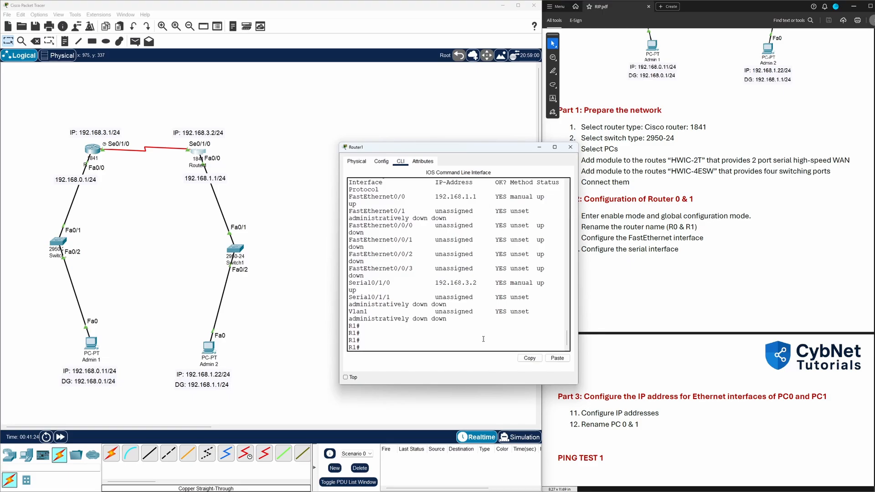
type("configure terminal")
key("Return")
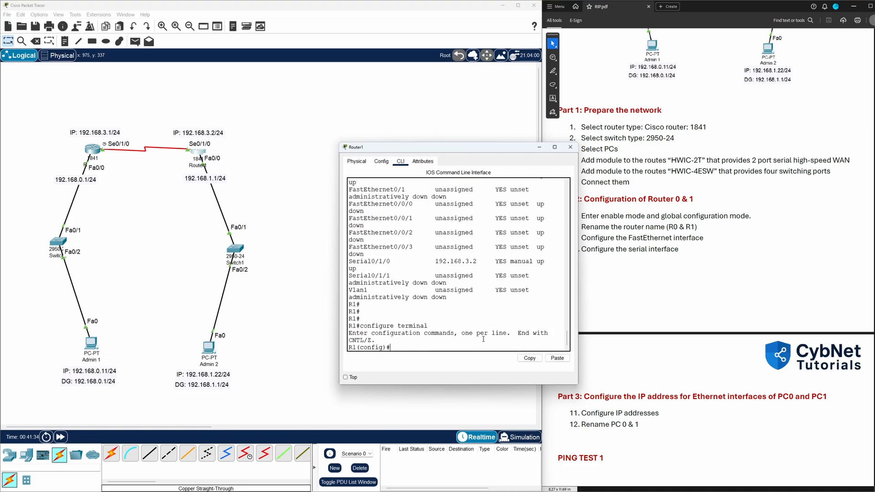
- Enable RIP routing on R1 and advertise the networks 192.168.1.0 and 192.168.3.0
type("router rip")
key("Return")
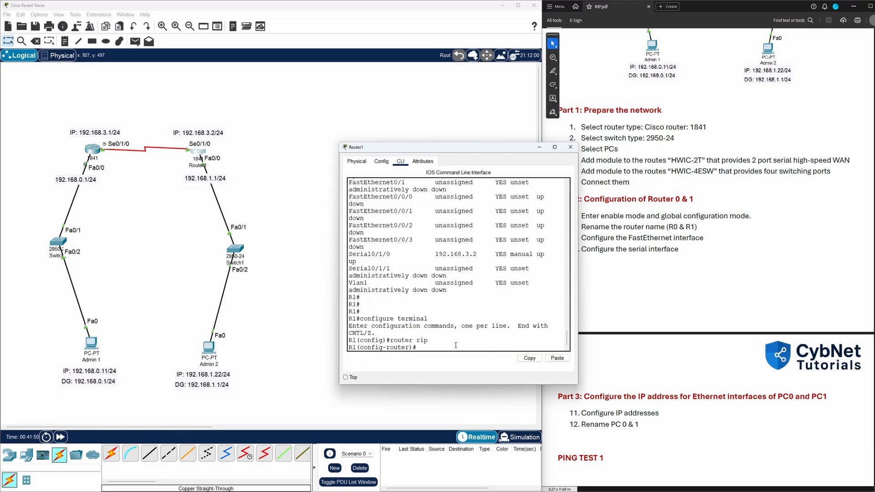
type("192.1")
type("netwo")
type("rk ")
type("8.")
type("1.0")
key("Return")
type("network")
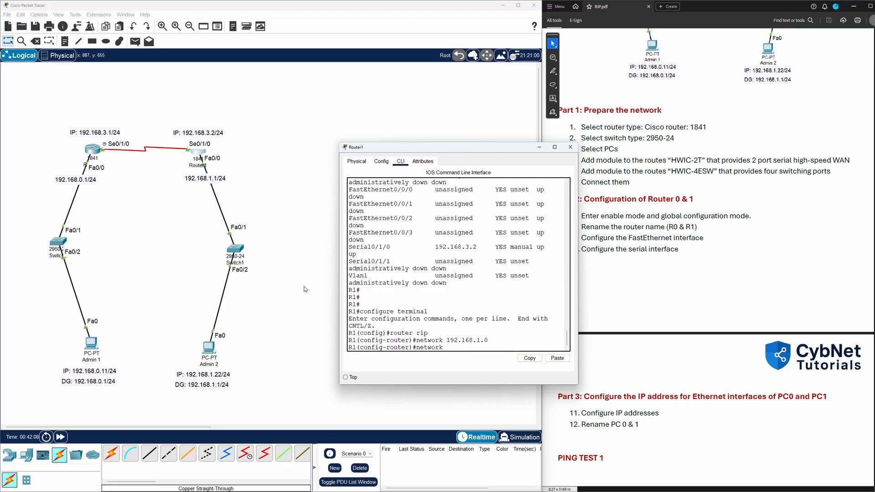
type(" 192.168.3.0")
key("Return")
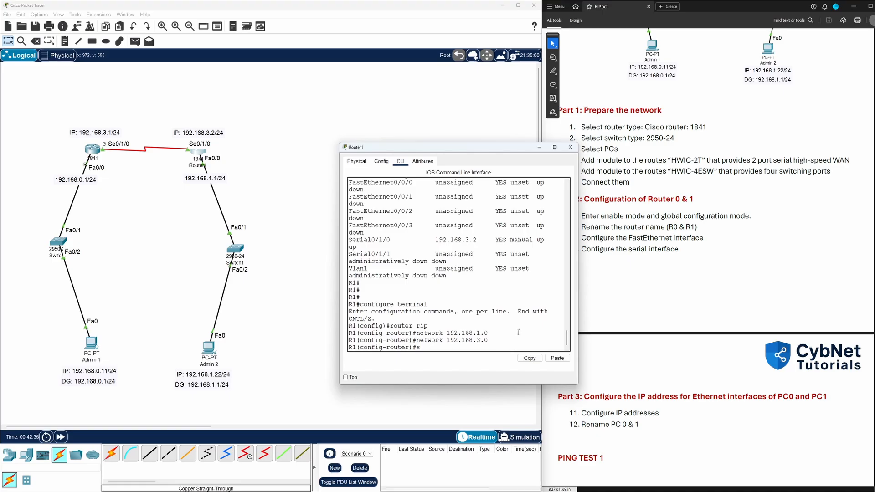
- Try to display the IP routing table with show ip route from R1's RIP configuration mode
key("BackSpace")
key("BackSpace")
type("show ip route")
key("Return")
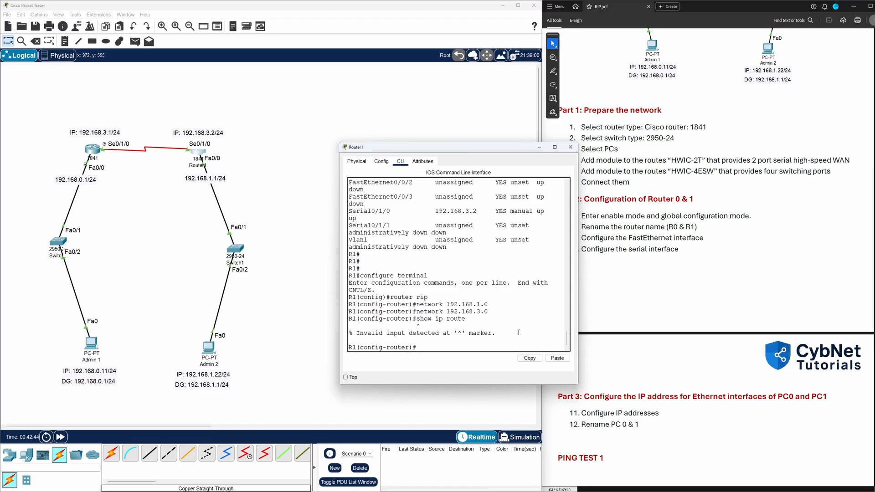
- Exit RIP configuration and global configuration modes to return R1 to privileged mode
type("exit")
key("Return")
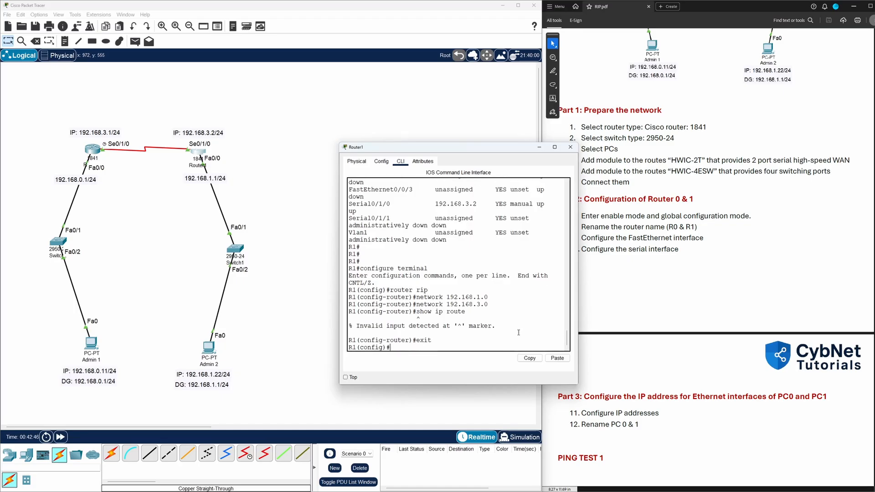
type("exit")
key("Return")
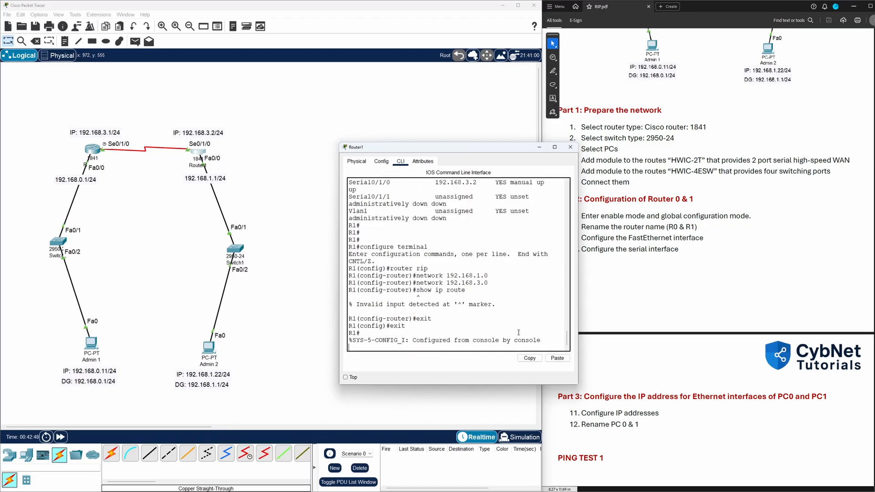
- Display R1's IP routing table with show ip route from privileged mode
type("sho")
key("BackSpace")
key("BackSpace")
key("Return")
key("Return")
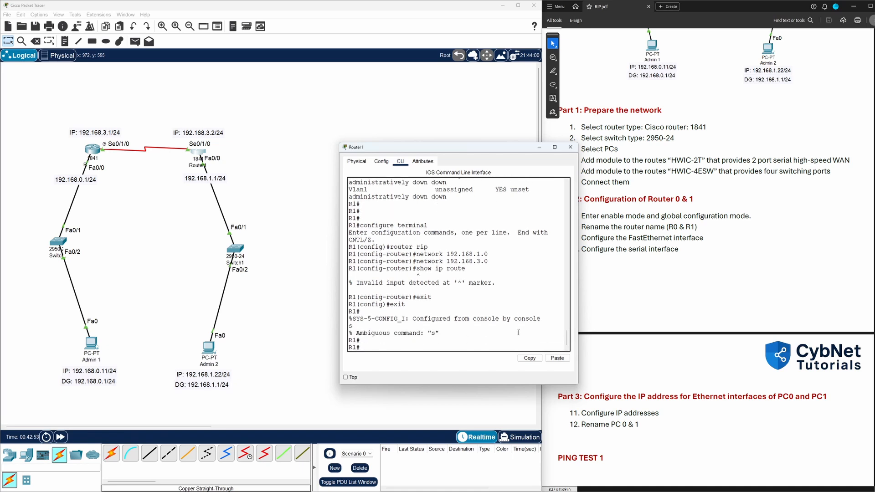
type("show ip route")
key("Return")
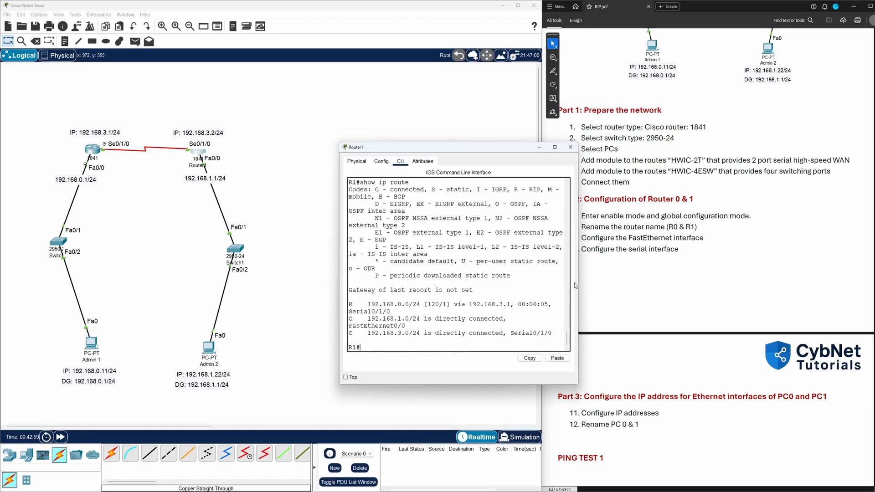
- Widen the Router1 window and examine the RIP code and the RIP-learned route in the routing table
left_click_drag(579, 279, 713, 279)
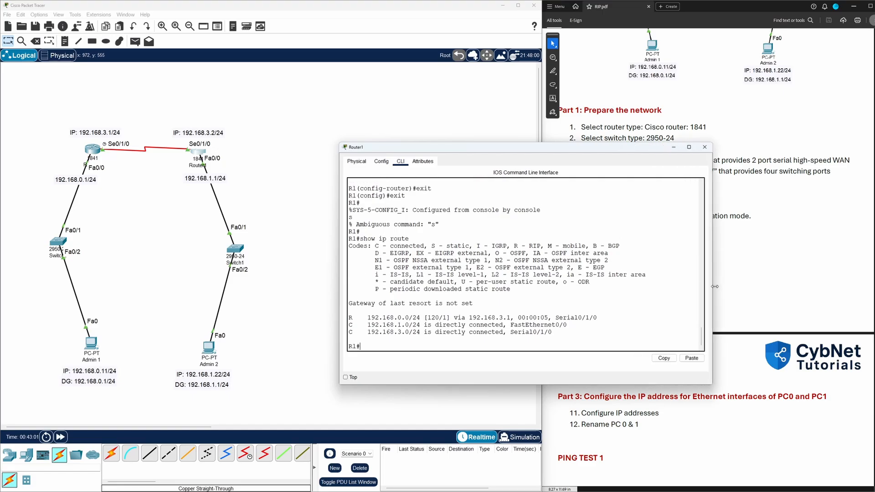
left_click_drag(516, 245, 541, 246)
left_click_drag(363, 317, 446, 318)
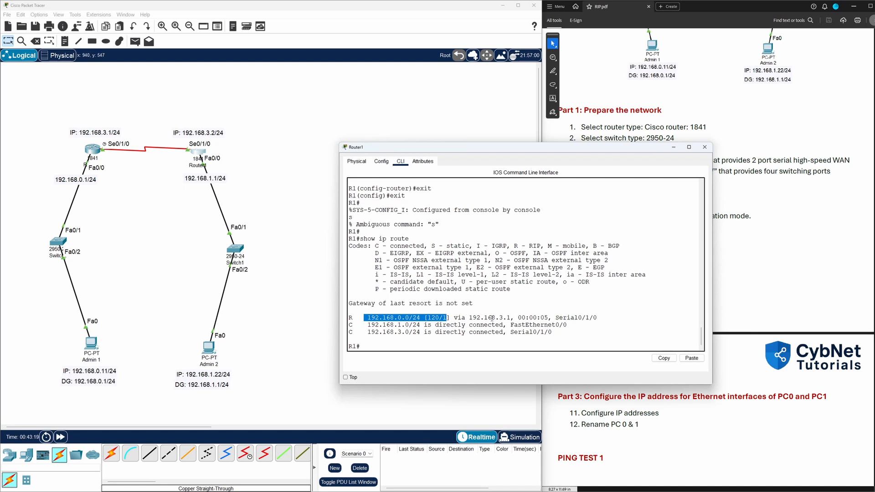
left_click_drag(586, 317, 565, 317)
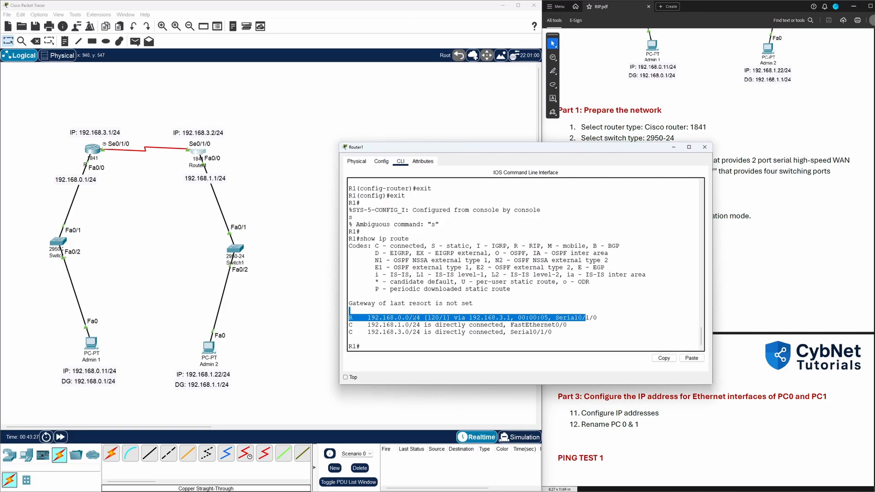
left_click(413, 318)
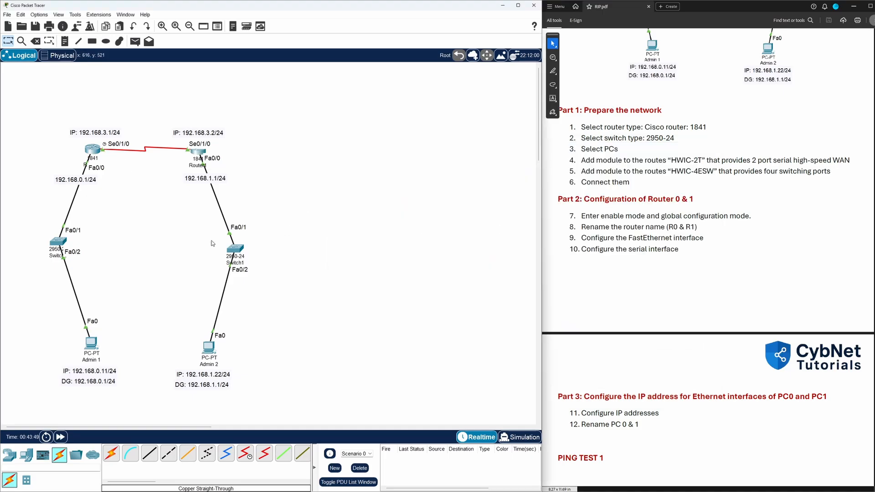
- Repeat the ping to 192.168.1.22 from Admin 1's command prompt to test connectivity over RIP
left_click(91, 351)
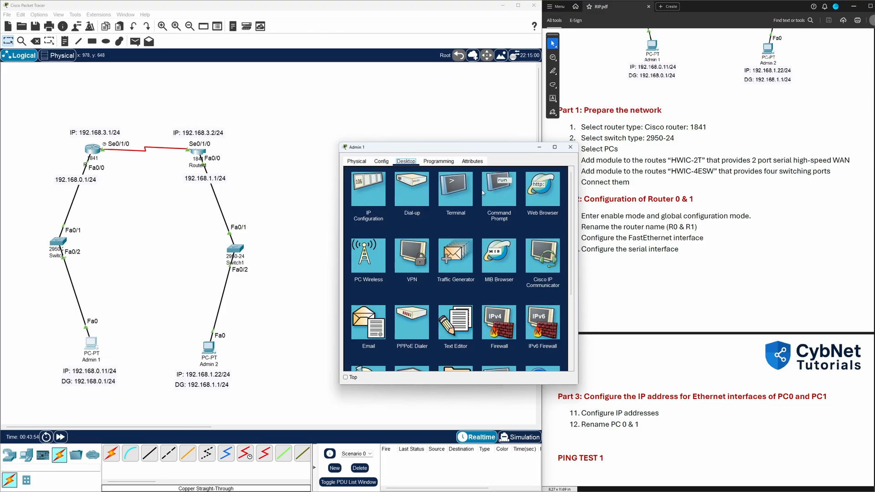
left_click(499, 193)
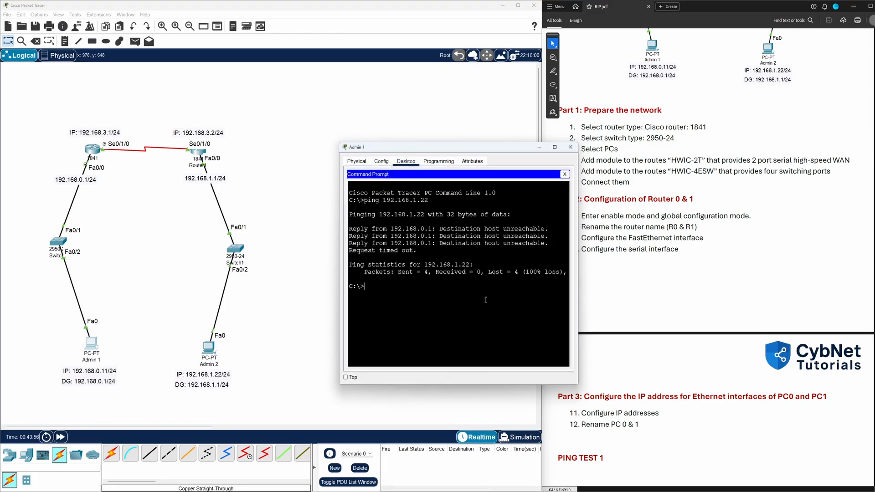
key("Up")
key("Return")
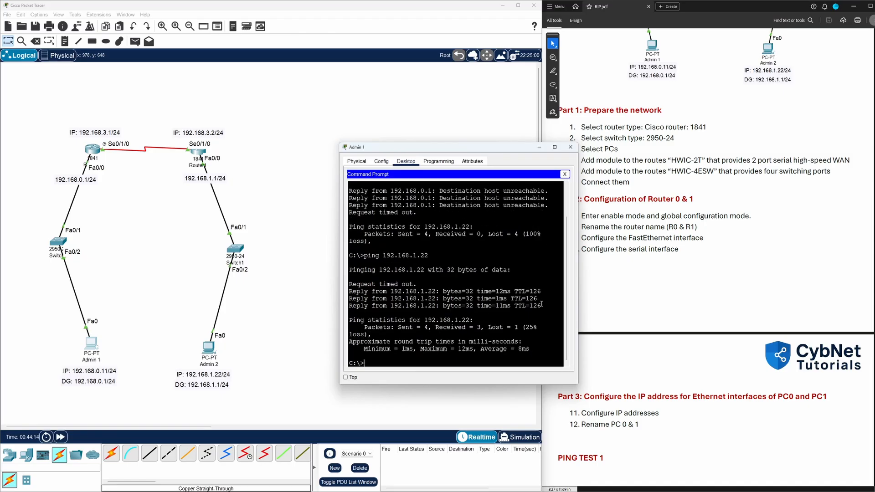
- Compare the replies of the latest ping with those of the earlier one, and close the Admin 1 window
left_click_drag(541, 306, 542, 292)
left_click_drag(367, 292, 349, 293)
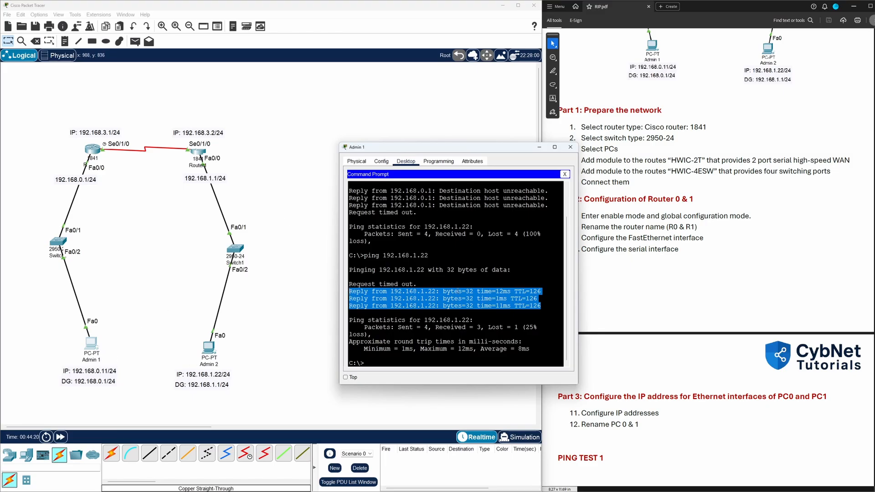
left_click_drag(537, 205, 432, 198)
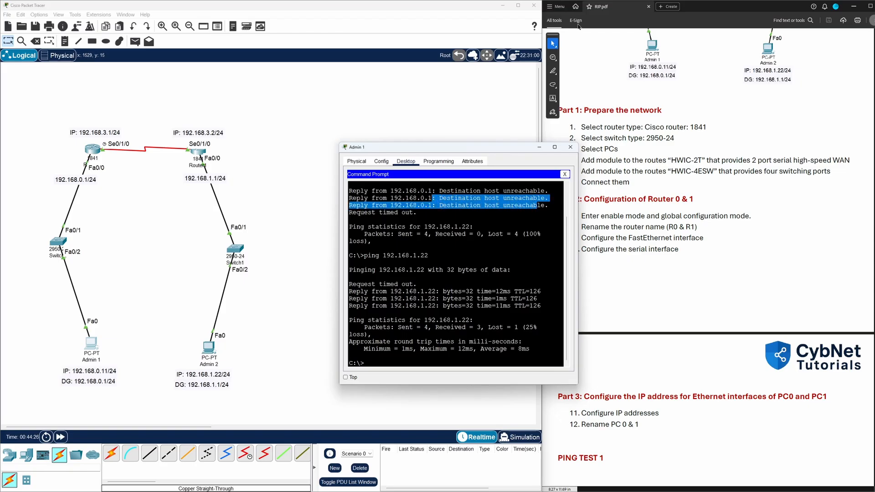
left_click(570, 147)
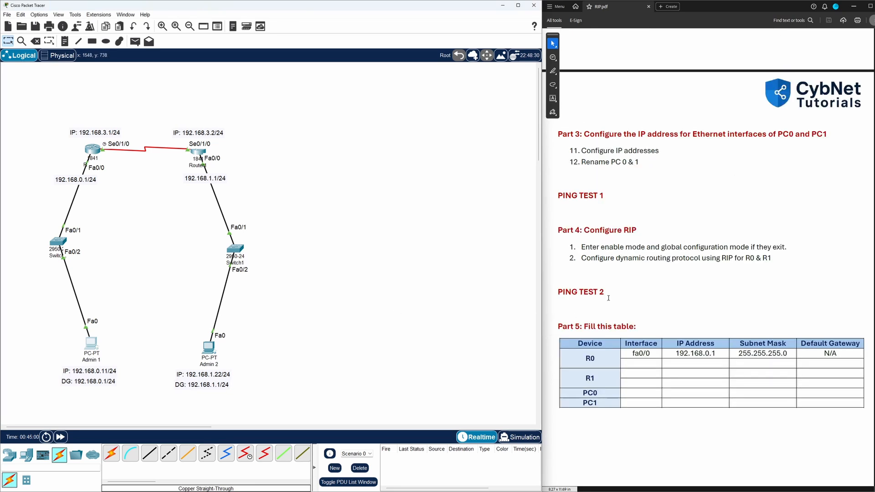
- Review the RIP.pdf lab sheet, checking the Part 5 addressing table for routers and PCs against the topology diagram
scroll(620, 300, "down", 1)
scroll(621, 299, "down", 2)
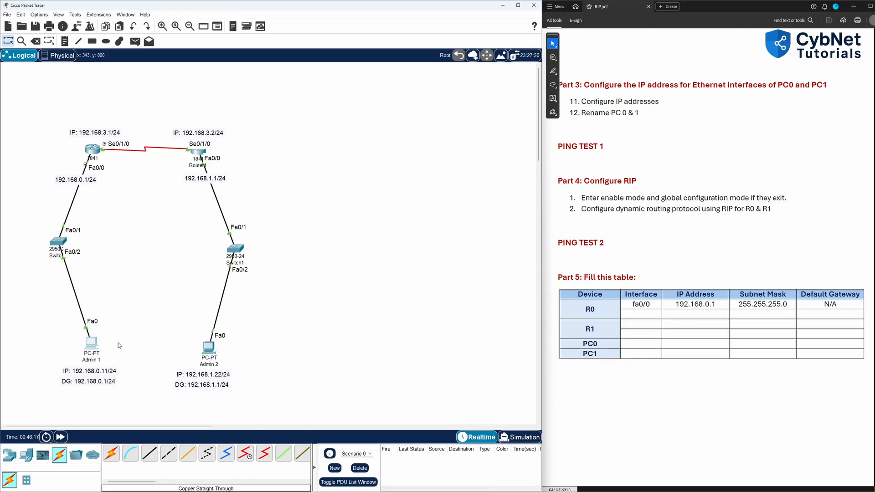
mouse_move(94, 337)
mouse_move(91, 359)
scroll(646, 271, "down", 1)
scroll(646, 271, "up", 3)
scroll(646, 271, "up", 10)
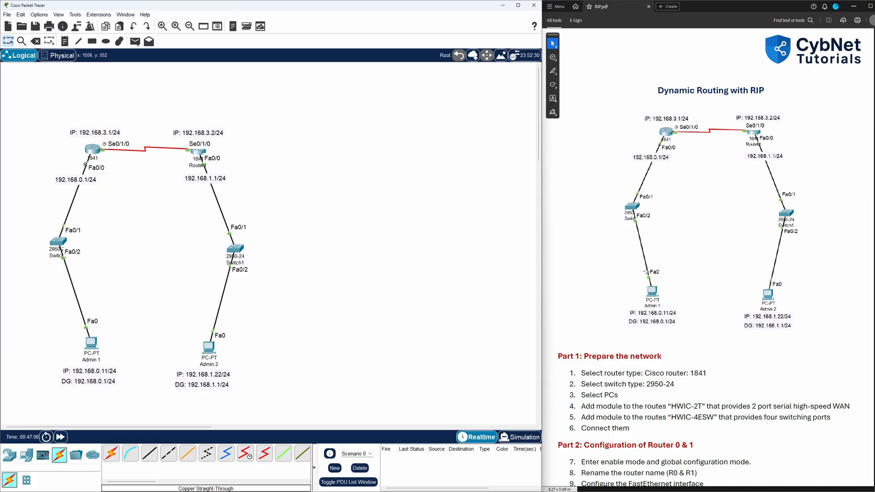
scroll(646, 271, "down", 10)
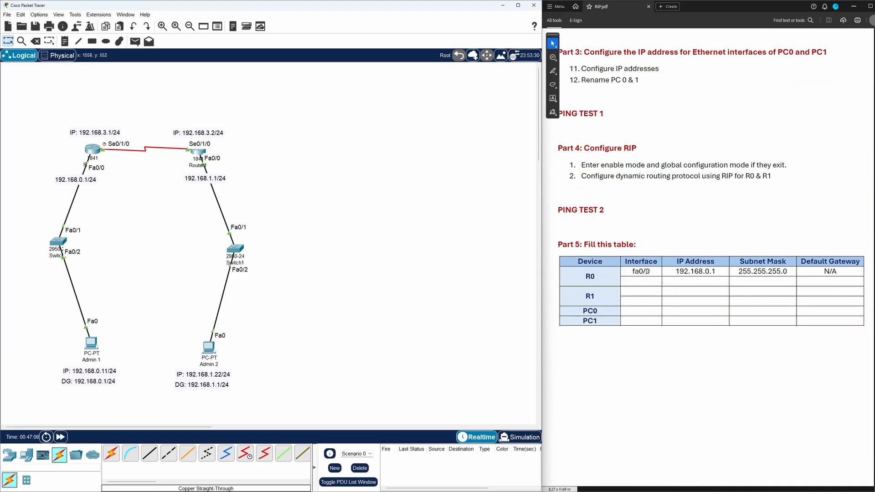